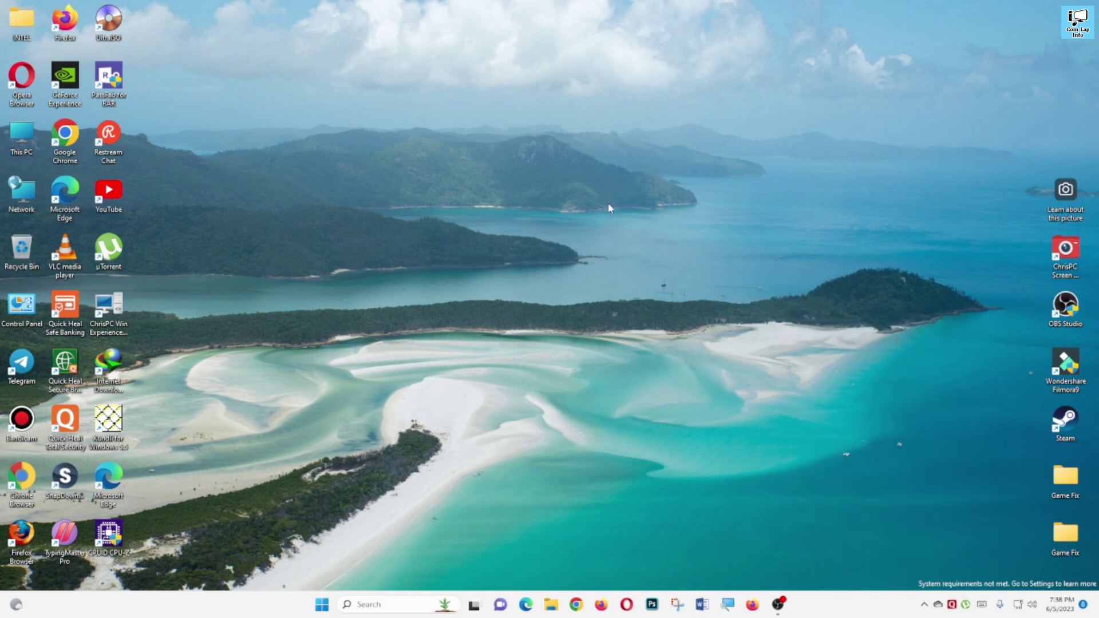
Refresh the desktop twice
{"action": "right_click", "coordinate": [619, 164]}
{"action": "left_click", "coordinate": [663, 212]}
{"action": "right_click", "coordinate": [670, 215]}
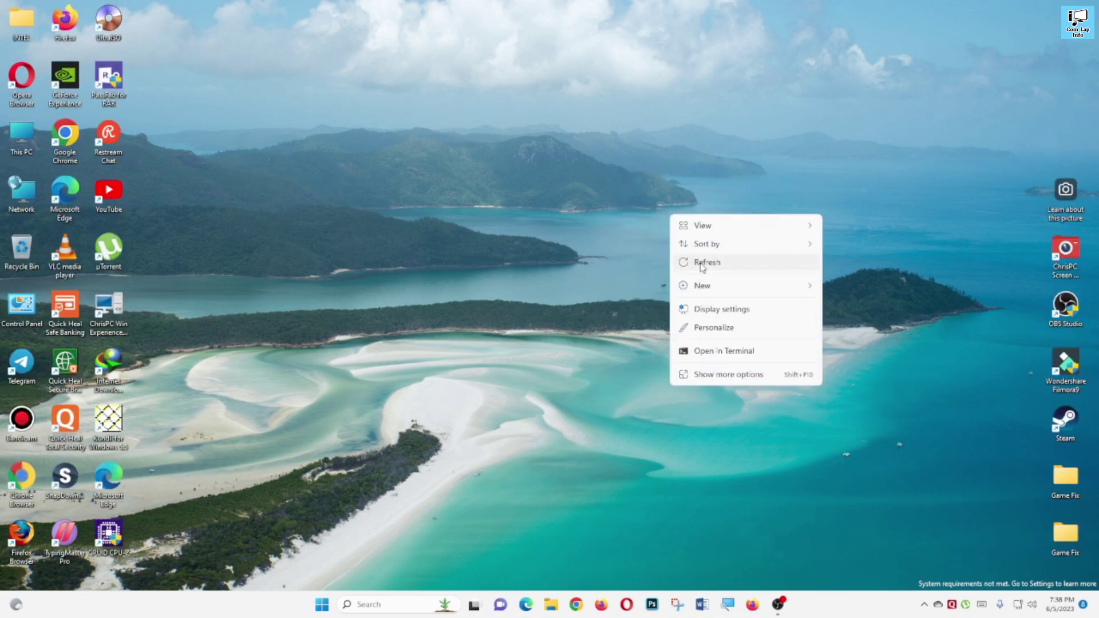
{"action": "left_click", "coordinate": [703, 265]}
{"action": "right_click", "coordinate": [702, 265]}
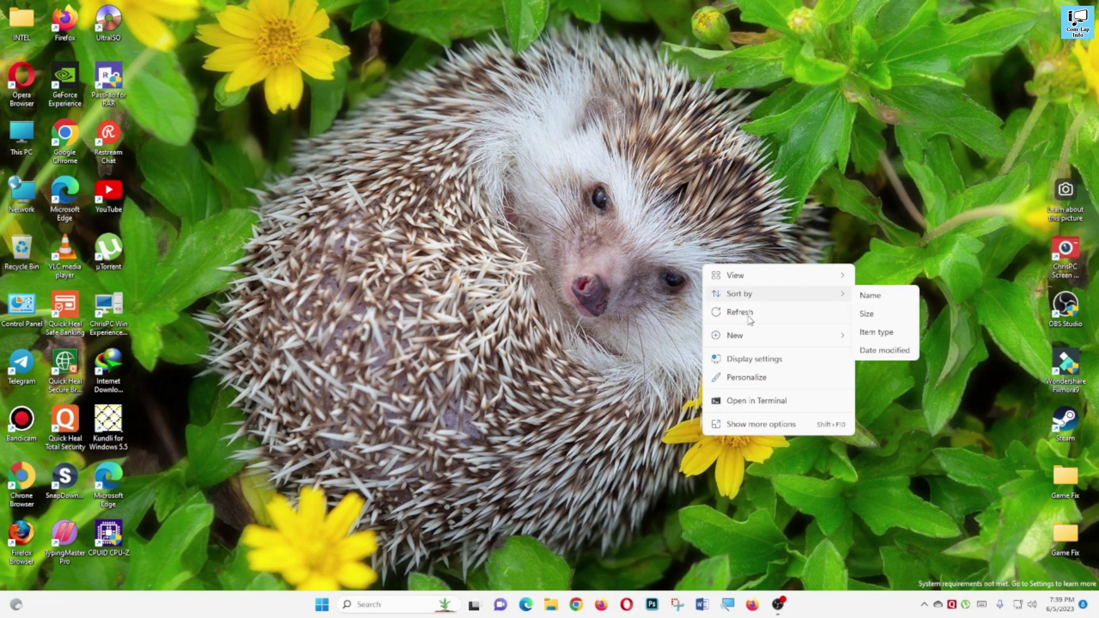
{"action": "left_click", "coordinate": [736, 312]}
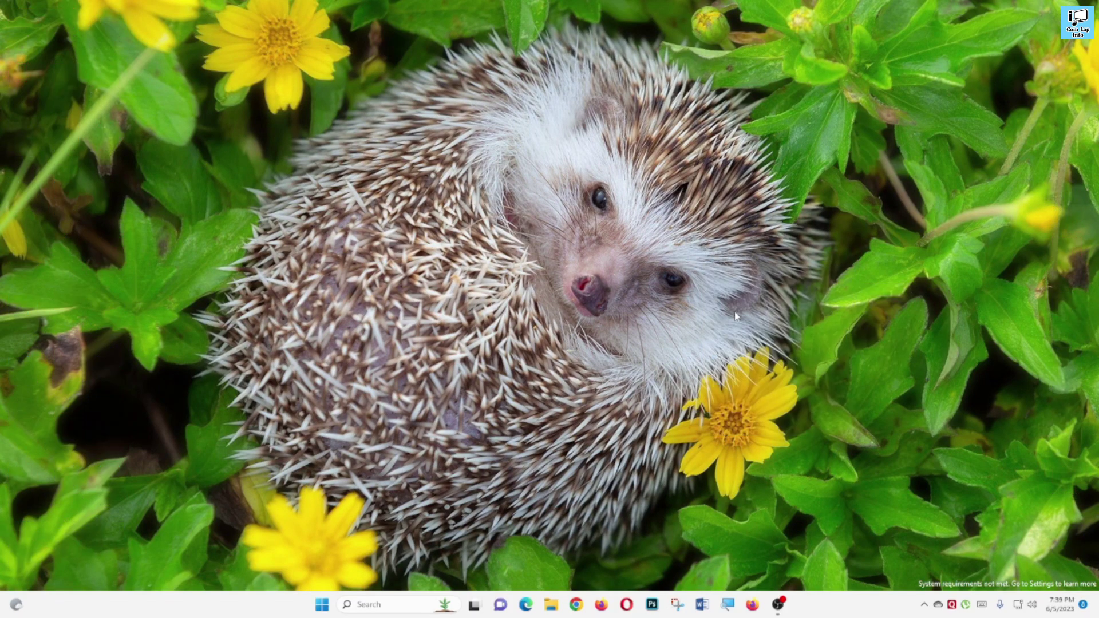
Search Windows for "device manager" and open Device Manager
{"action": "left_click", "coordinate": [322, 605]}
{"action": "left_click", "coordinate": [418, 606]}
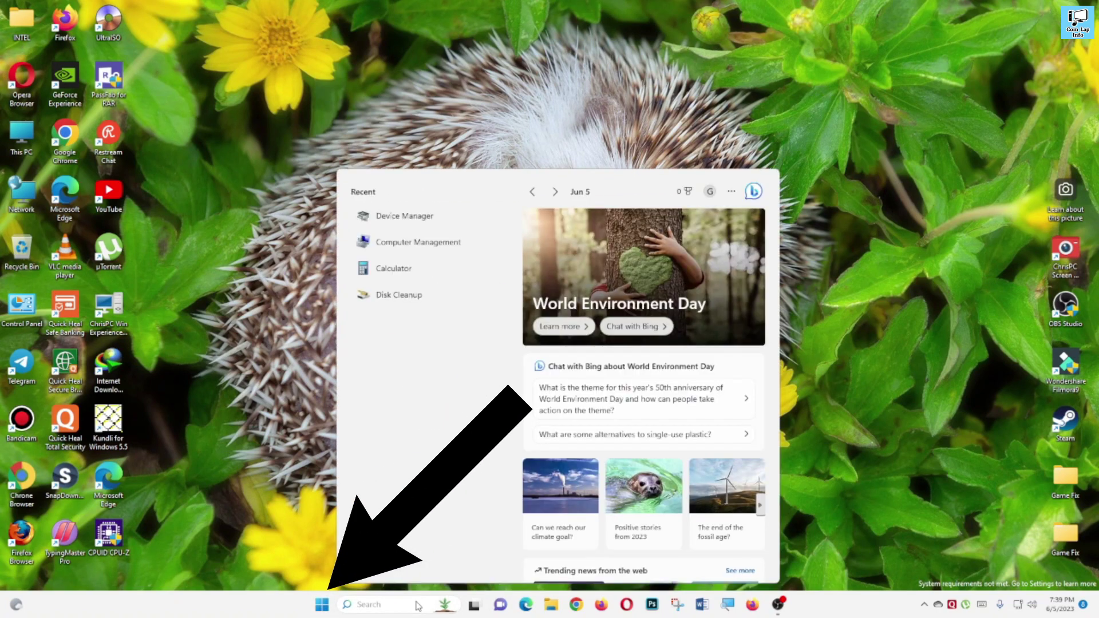
{"action": "type", "text": "d"}
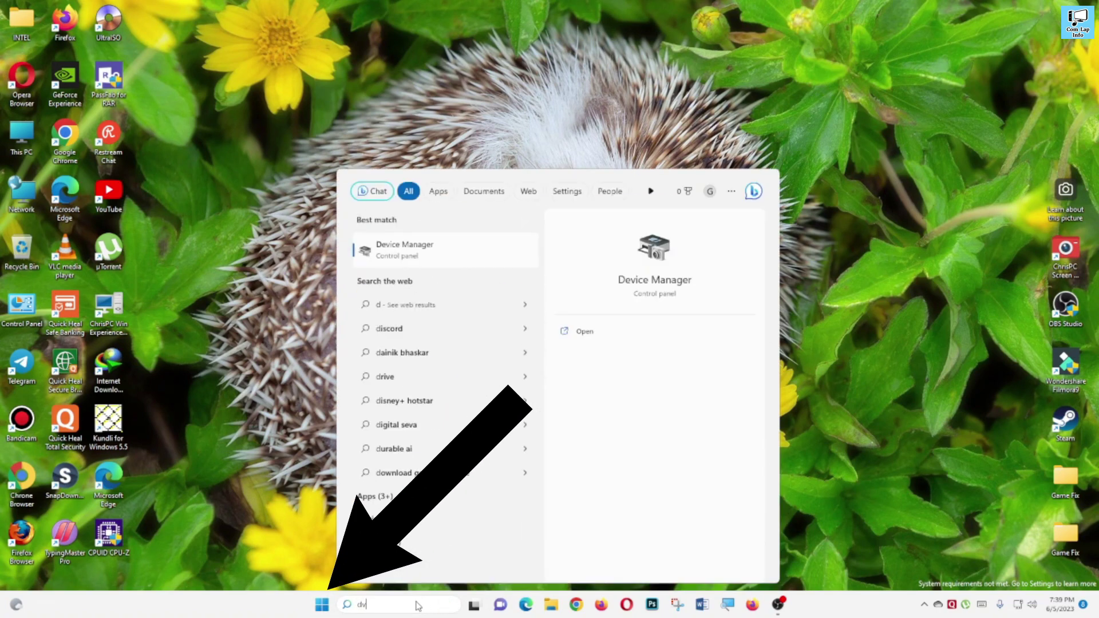
{"action": "type", "text": "e"}
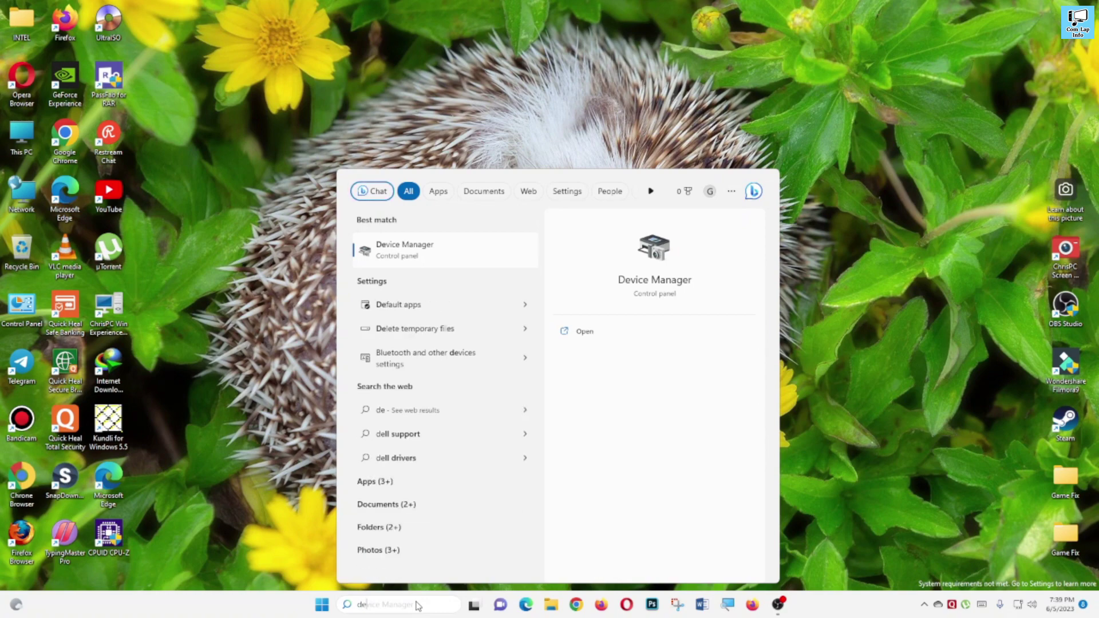
{"action": "type", "text": "vice ma"}
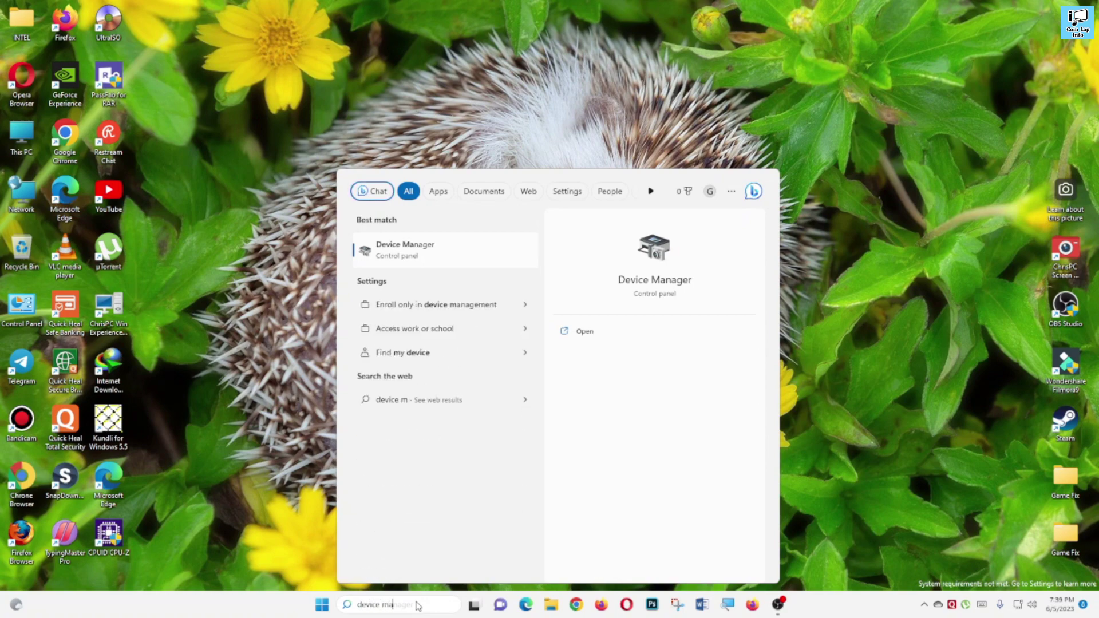
{"action": "type", "text": "nager"}
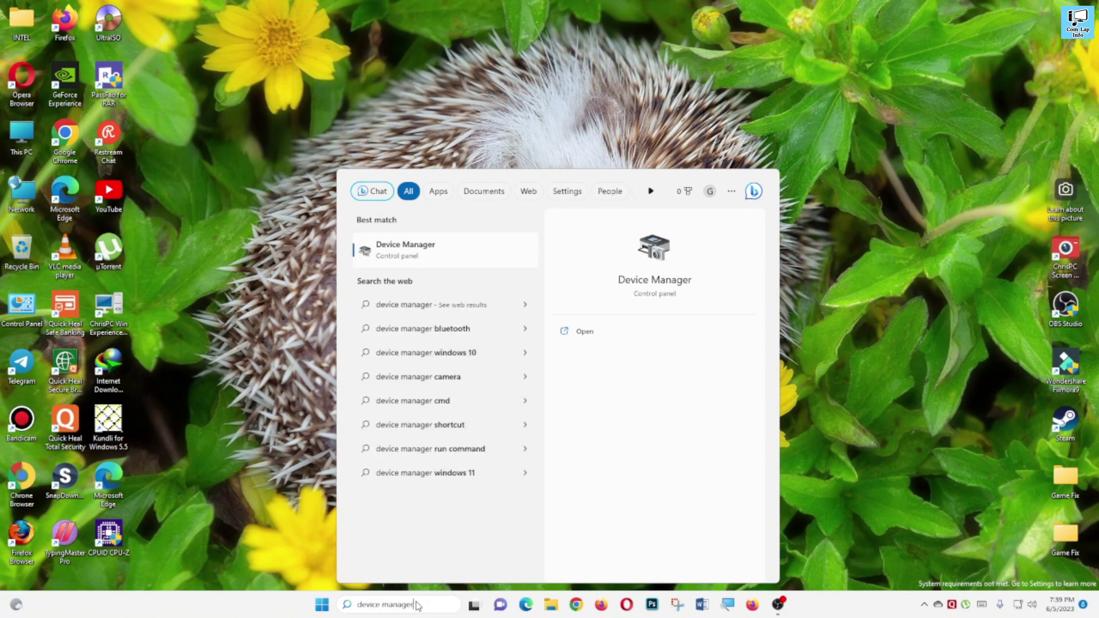
{"action": "left_click", "coordinate": [404, 249]}
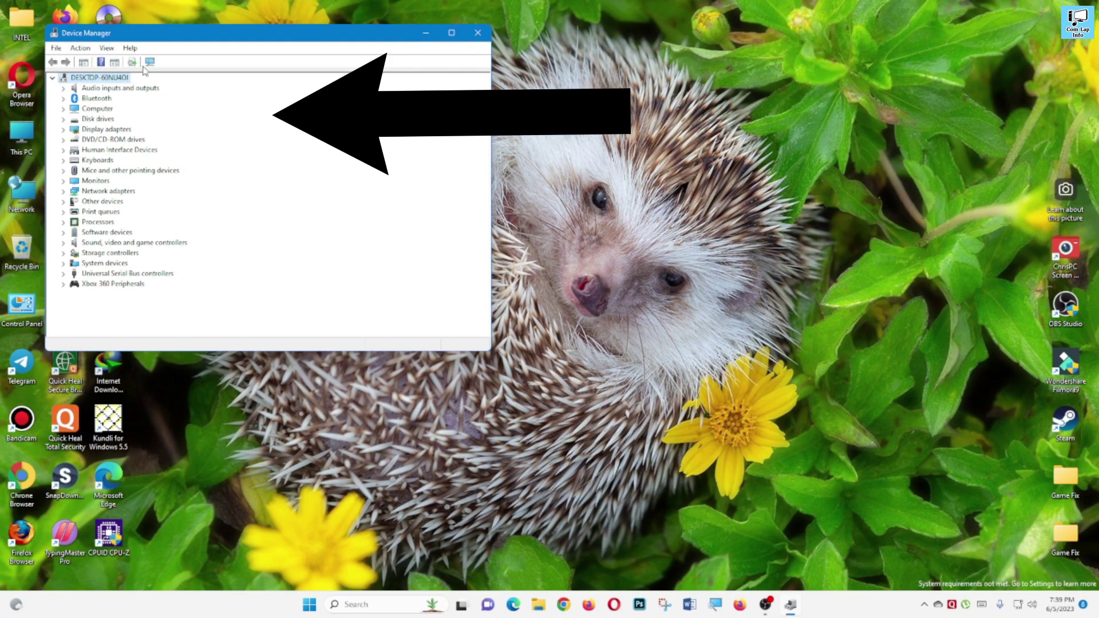
Expand the Disk drives category and examine the CT240BX500SSD1 and TOSHIBA HDWD240 entries
{"action": "left_click", "coordinate": [64, 119]}
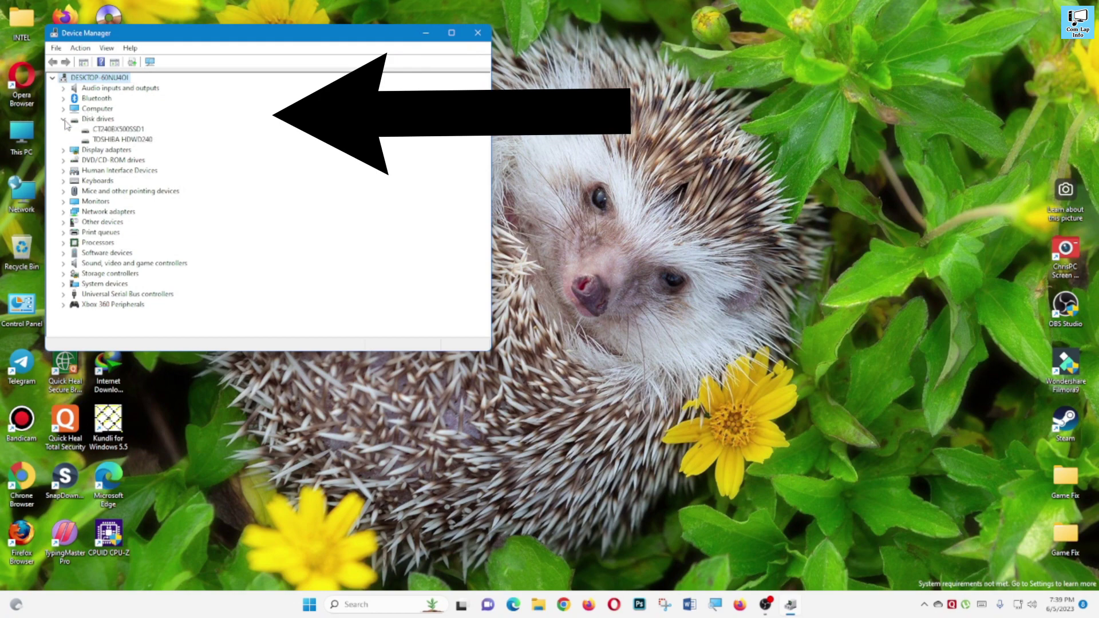
{"action": "left_click", "coordinate": [111, 119]}
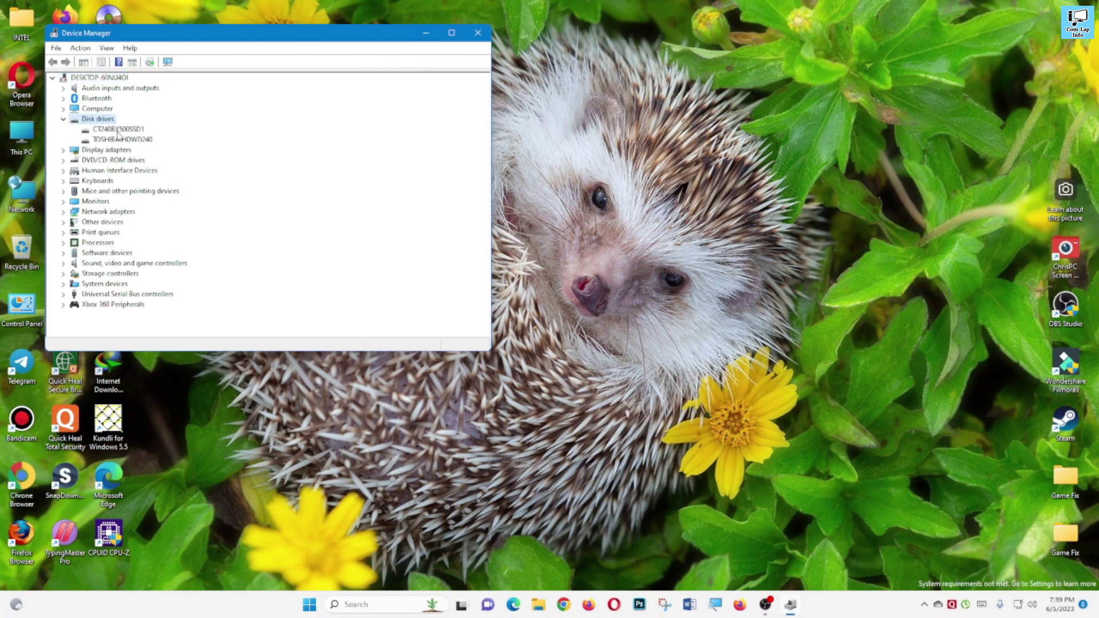
{"action": "left_click", "coordinate": [149, 143]}
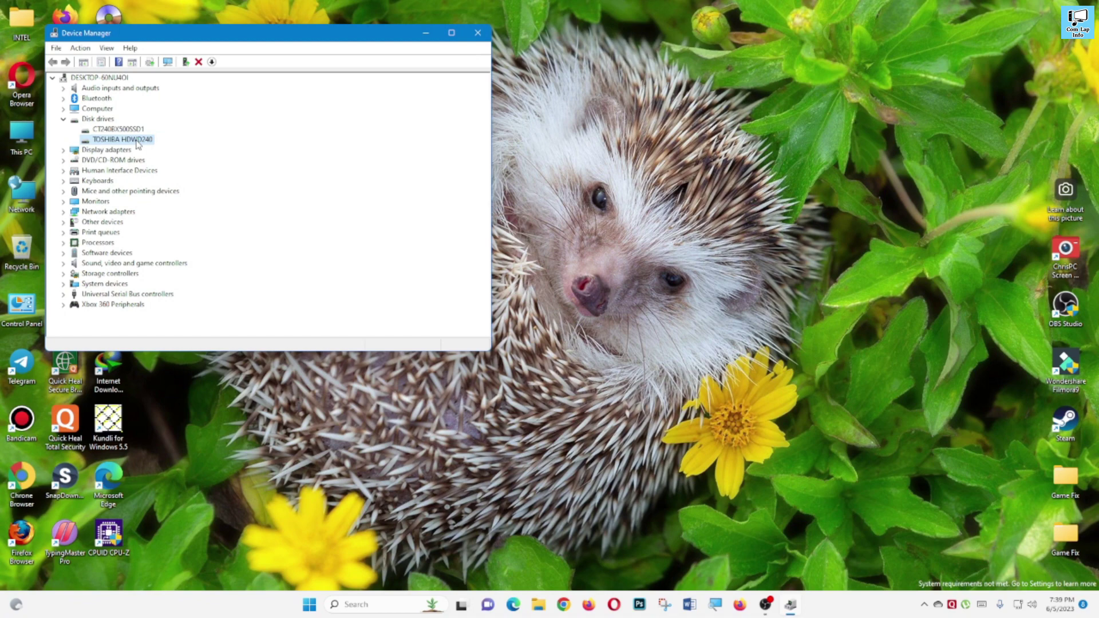
{"action": "left_click", "coordinate": [104, 120]}
{"action": "left_click", "coordinate": [125, 130]}
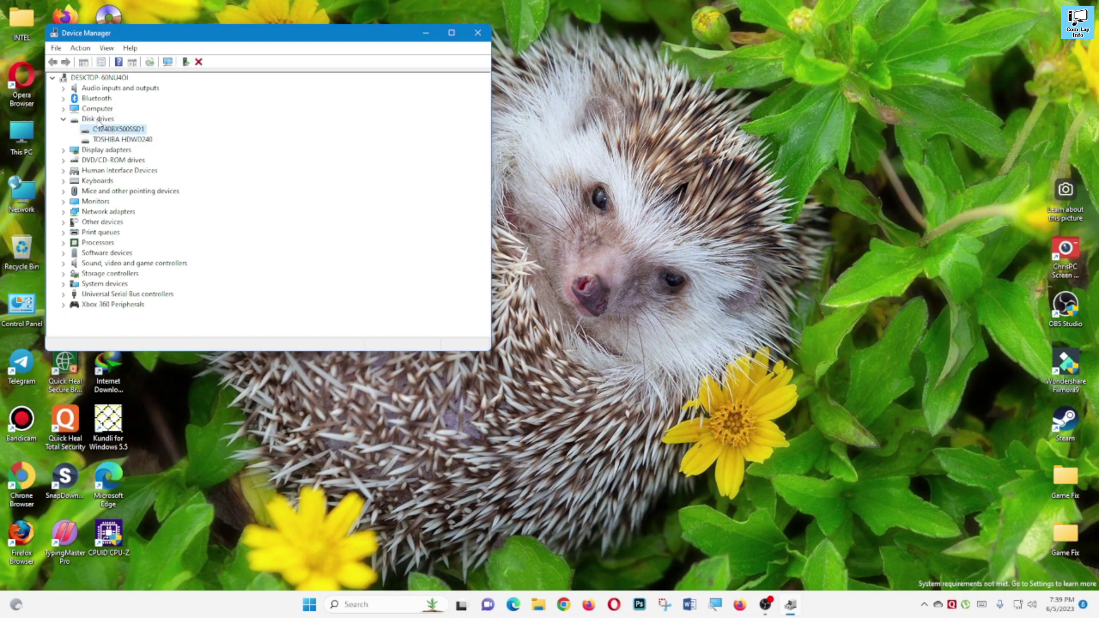
{"action": "left_click", "coordinate": [97, 119]}
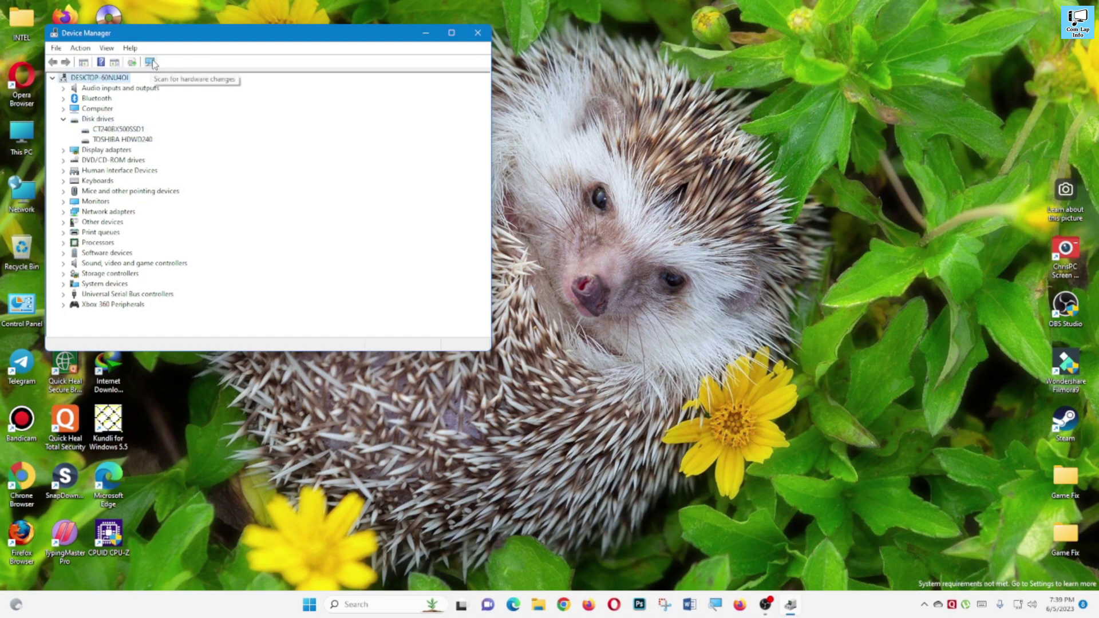
Scan for hardware changes in Device Manager, checking the Disk drives category, and close the window
{"action": "left_click", "coordinate": [150, 62]}
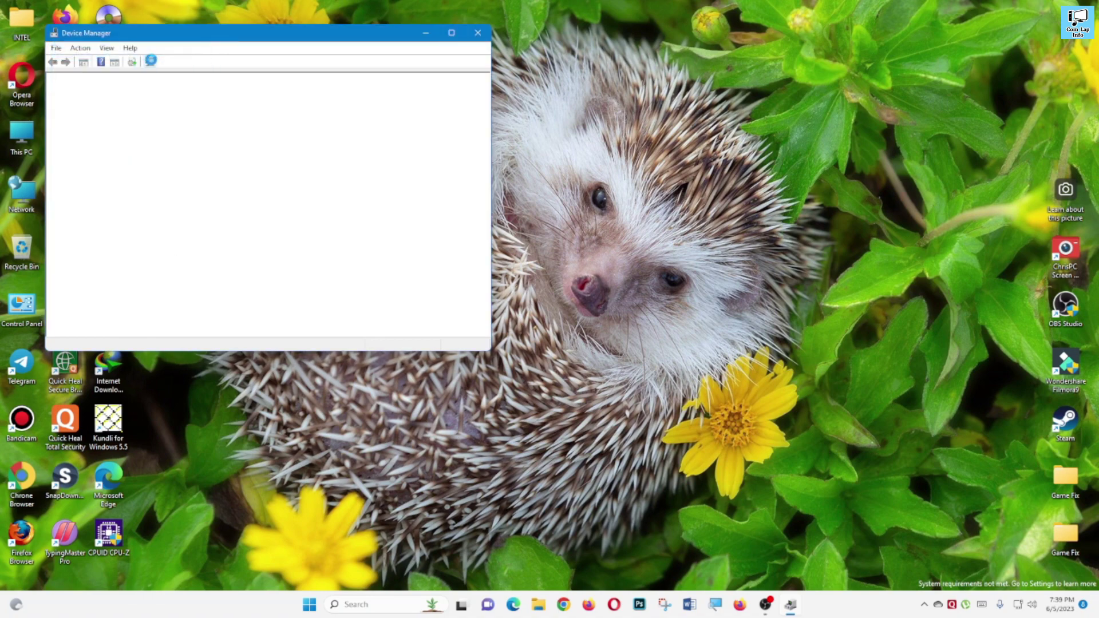
{"action": "left_click", "coordinate": [97, 120]}
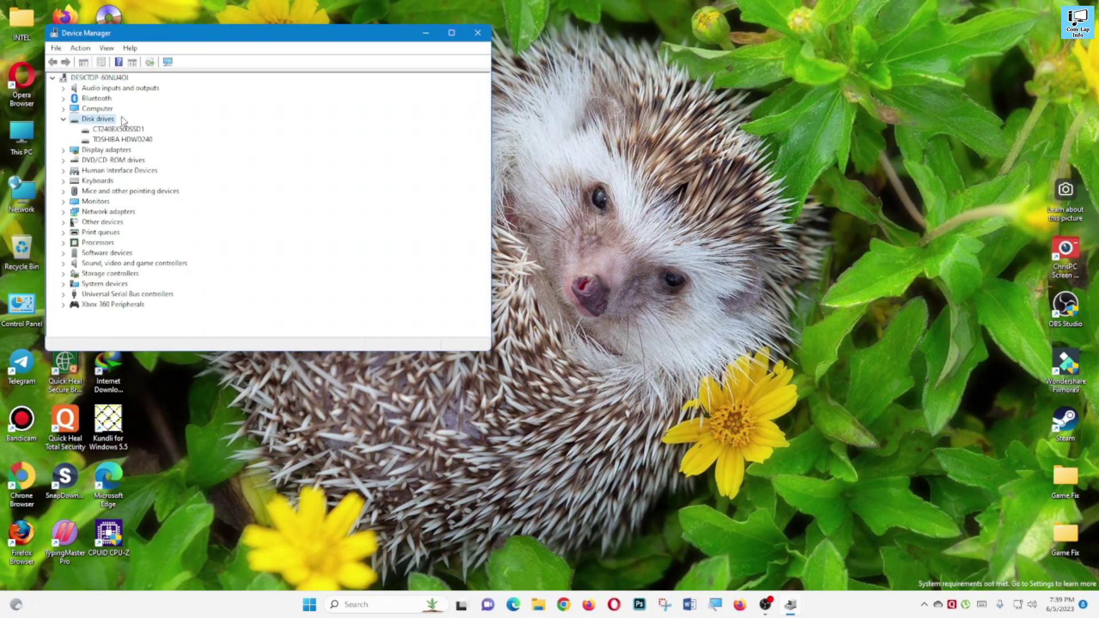
{"action": "left_click", "coordinate": [168, 62]}
{"action": "left_click", "coordinate": [480, 30]}
Refresh the desktop and open Computer Management through a Windows search for "computer man"
{"action": "right_click", "coordinate": [484, 108]}
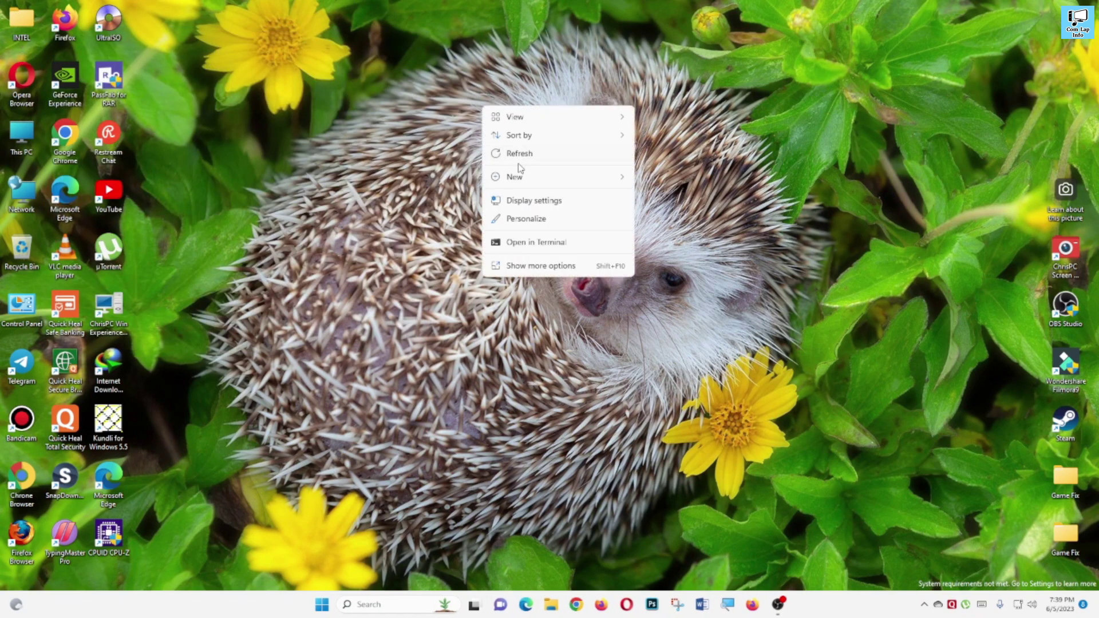
{"action": "left_click", "coordinate": [513, 153]}
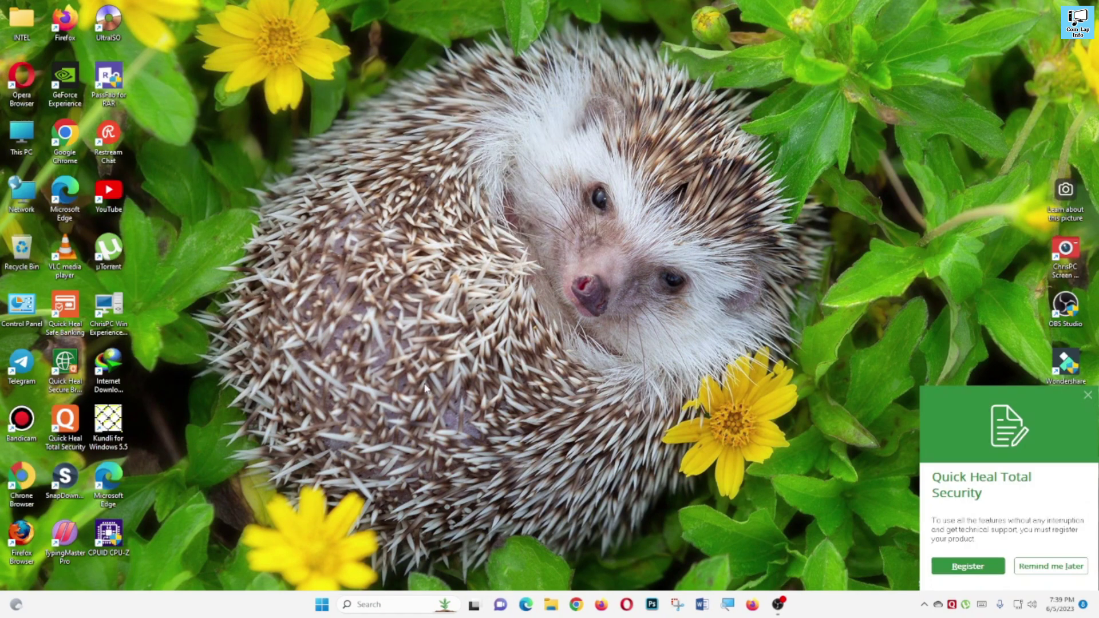
{"action": "left_click", "coordinate": [382, 606]}
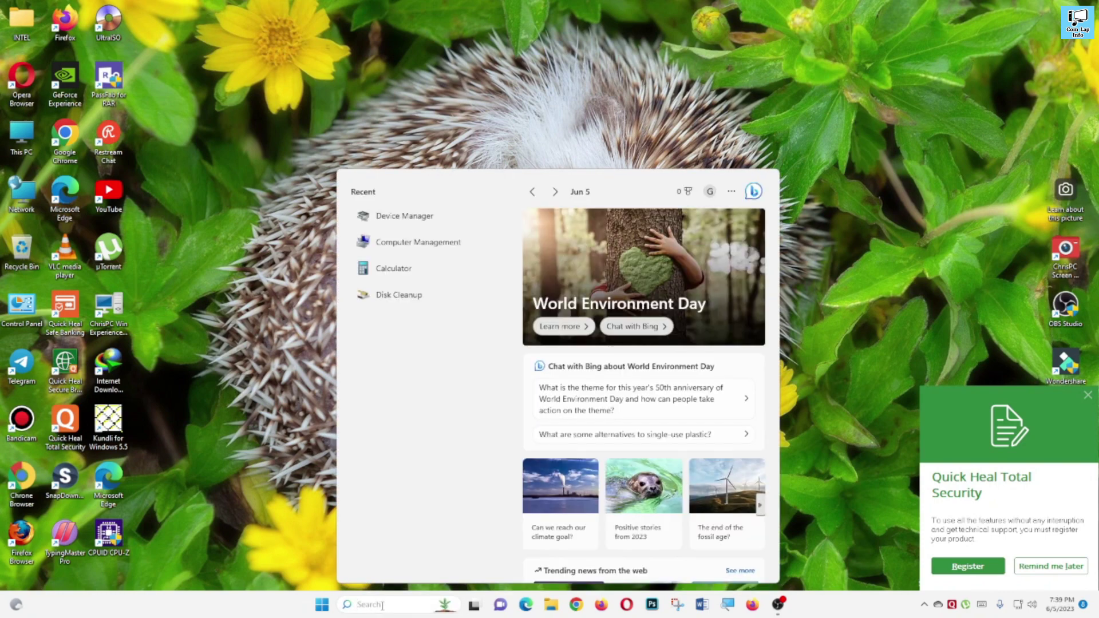
{"action": "type", "text": "co"}
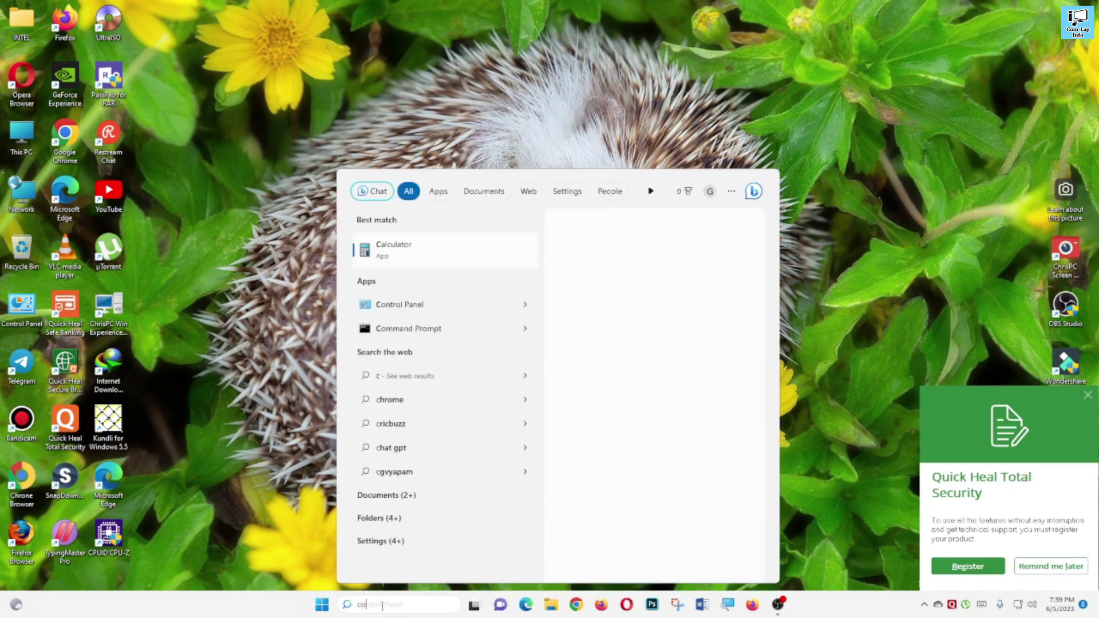
{"action": "type", "text": "mputer man"}
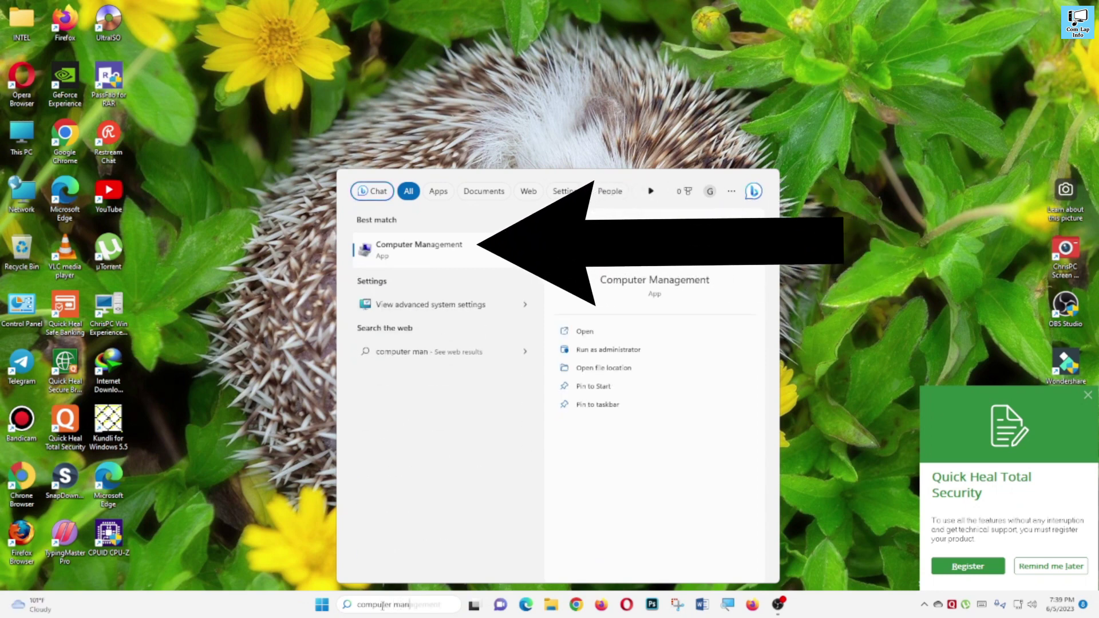
{"action": "left_click", "coordinate": [465, 255]}
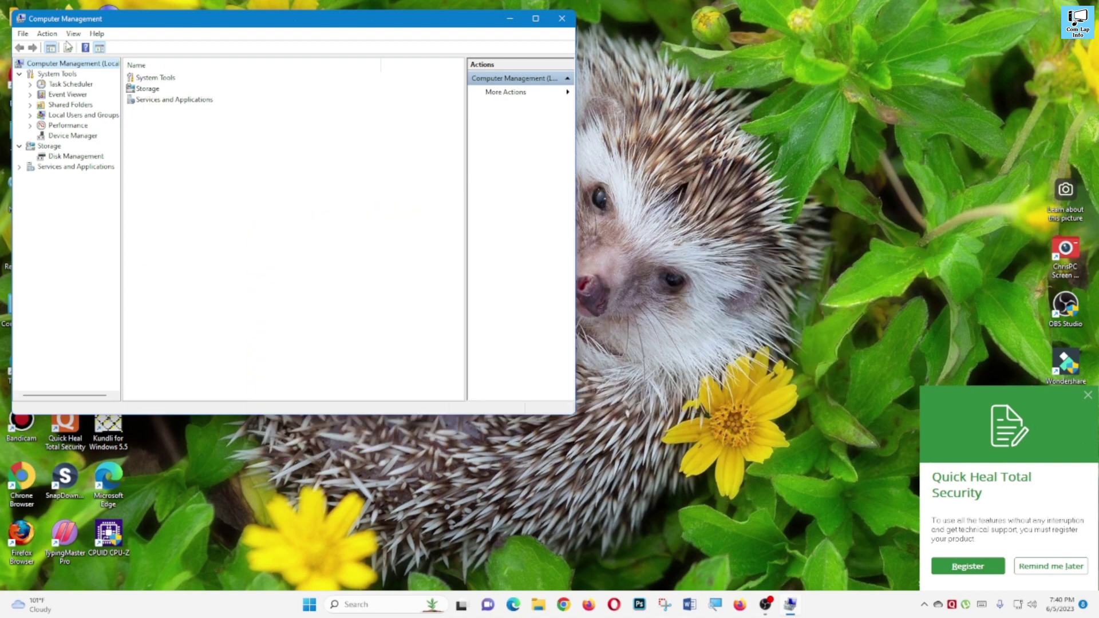
Look through the System Tools entries in Computer Management and open Disk Management under Storage
{"action": "left_click", "coordinate": [69, 94]}
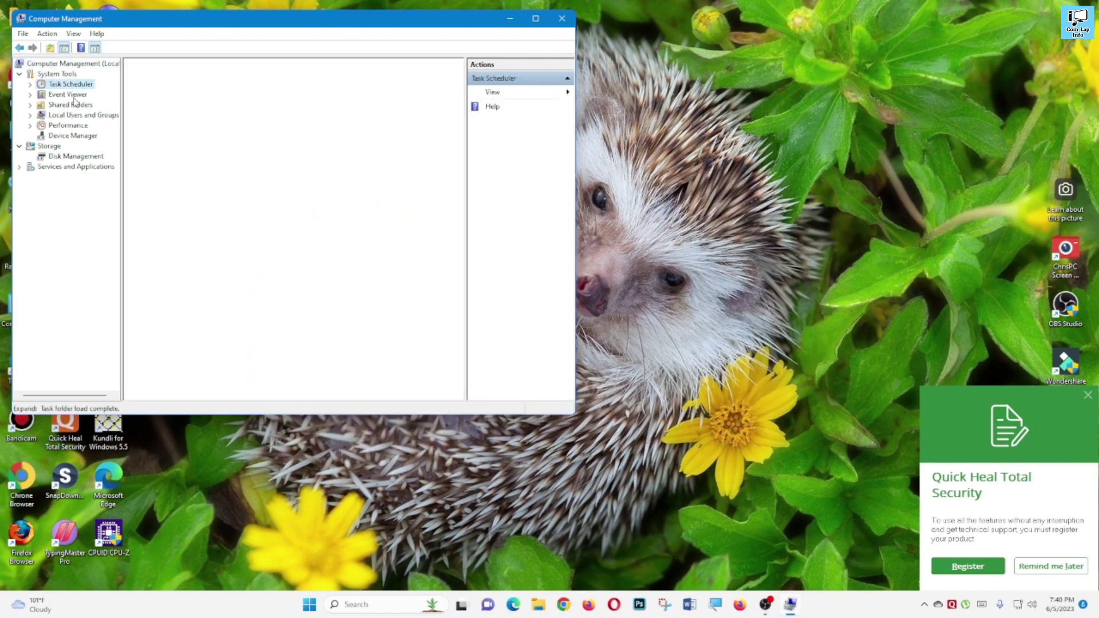
{"action": "left_click", "coordinate": [72, 105]}
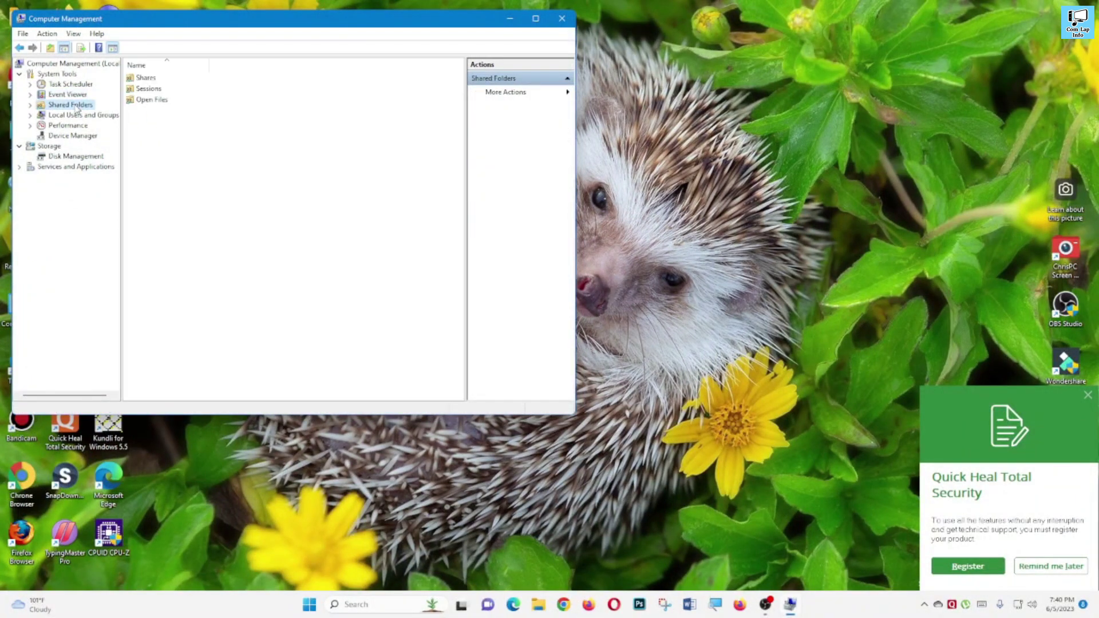
{"action": "left_click", "coordinate": [79, 115]}
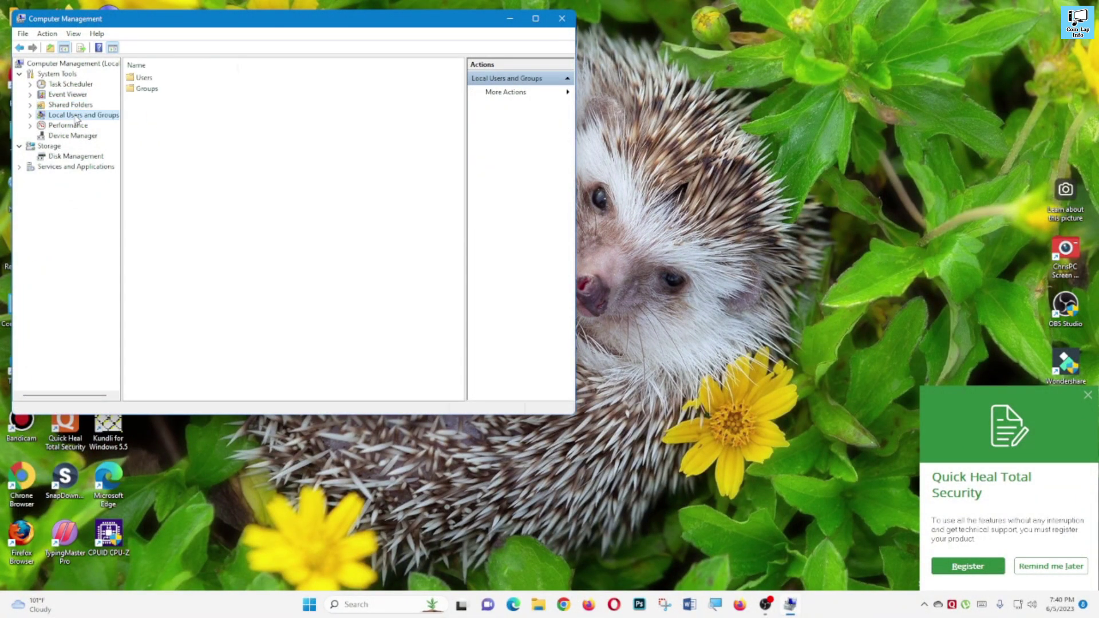
{"action": "left_click", "coordinate": [80, 126]}
{"action": "left_click", "coordinate": [81, 136]}
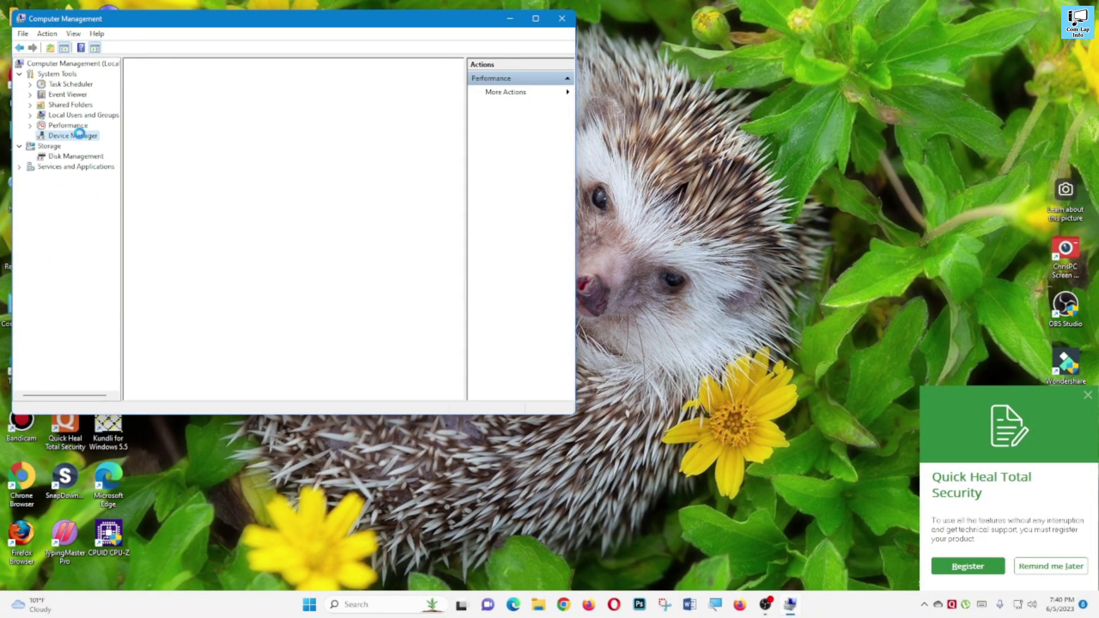
{"action": "left_click", "coordinate": [65, 158]}
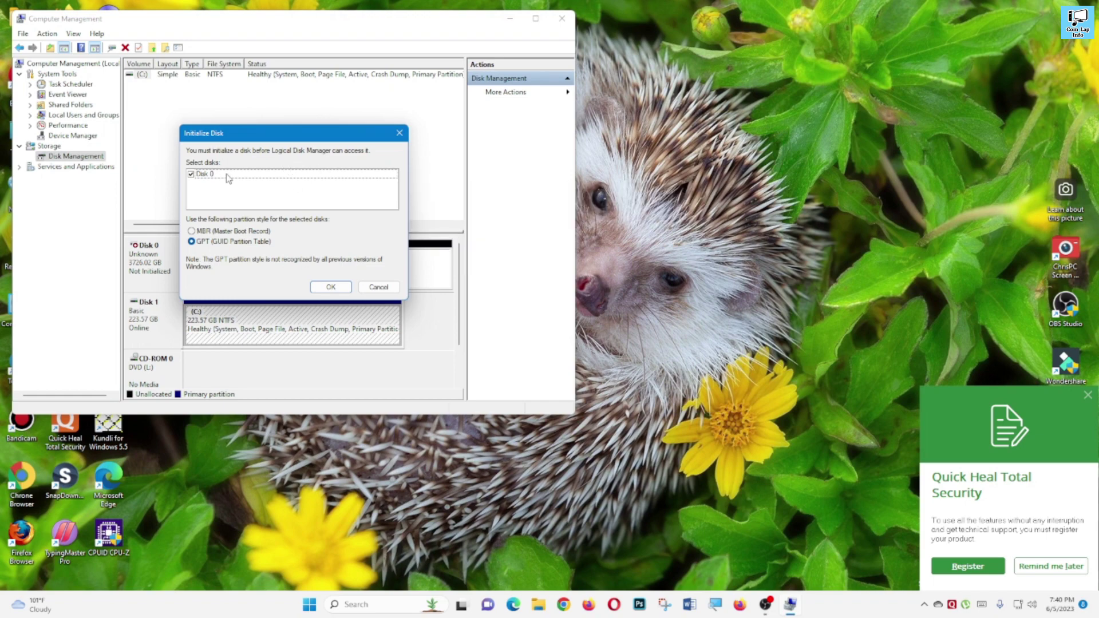
Initialize Disk 0 with the GPT (GUID Partition Table) partition style
{"action": "left_click_drag", "start_coordinate": [246, 132], "coordinate": [448, 108]}
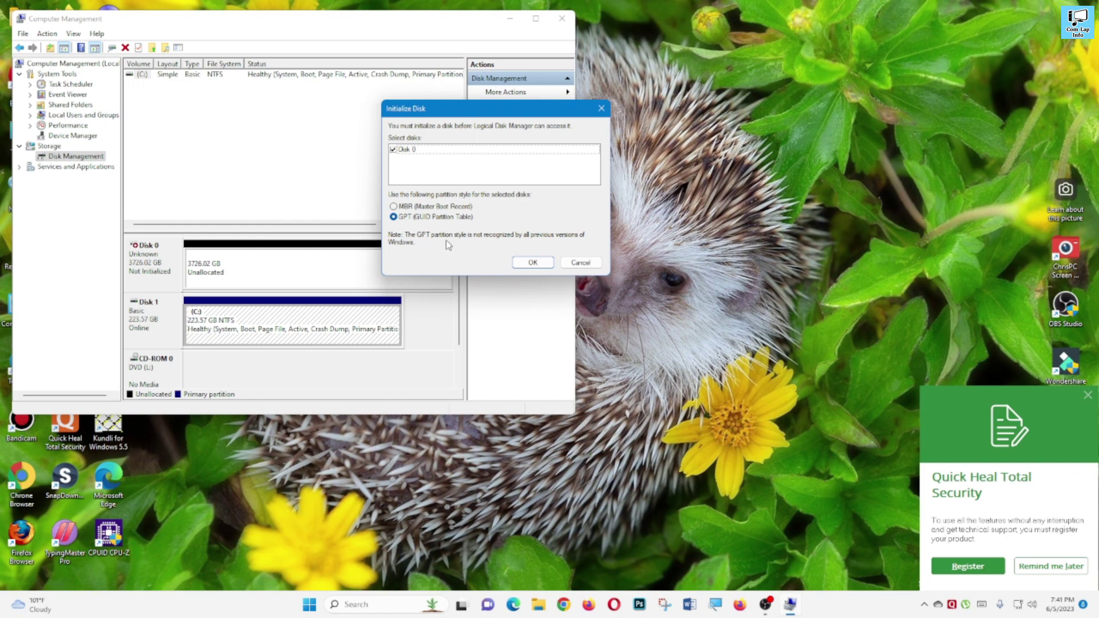
{"action": "left_click_drag", "start_coordinate": [510, 104], "coordinate": [428, 140]}
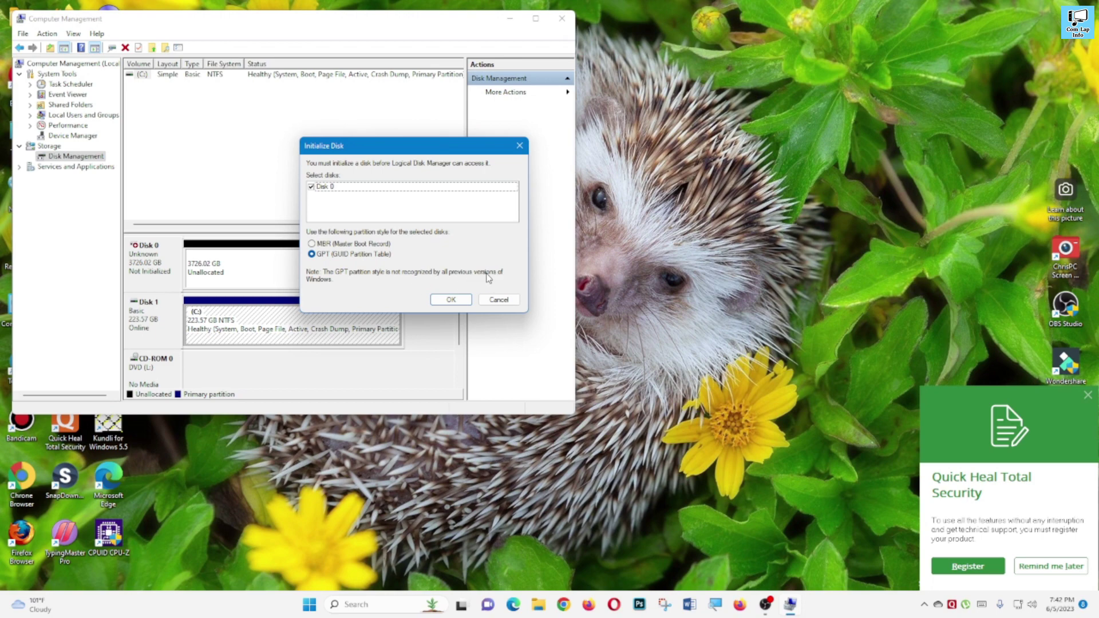
{"action": "left_click", "coordinate": [331, 245]}
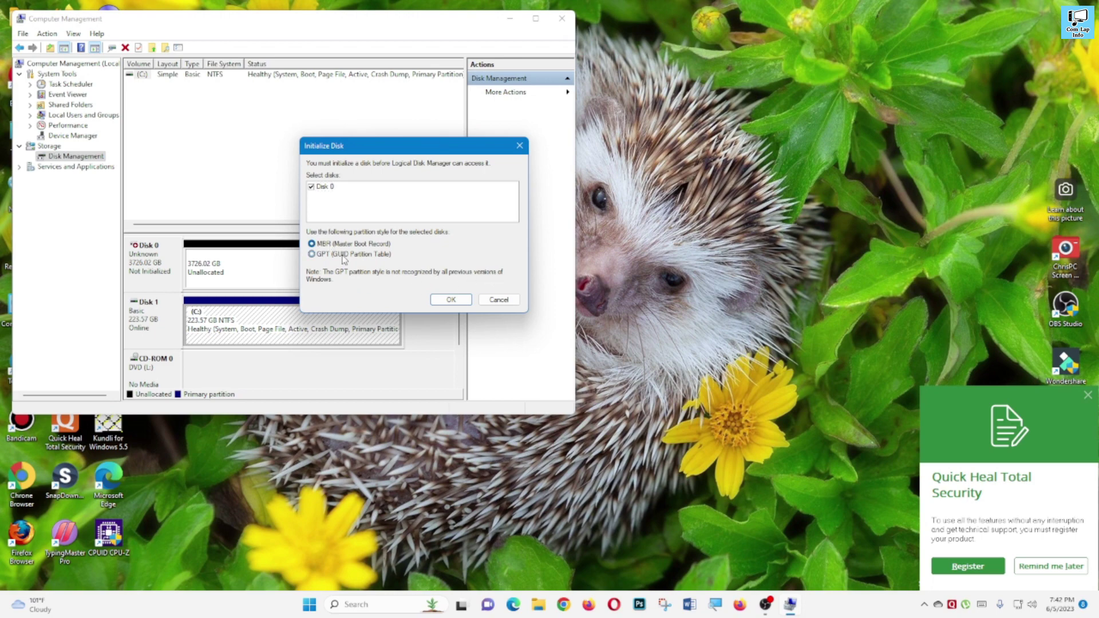
{"action": "left_click", "coordinate": [447, 299]}
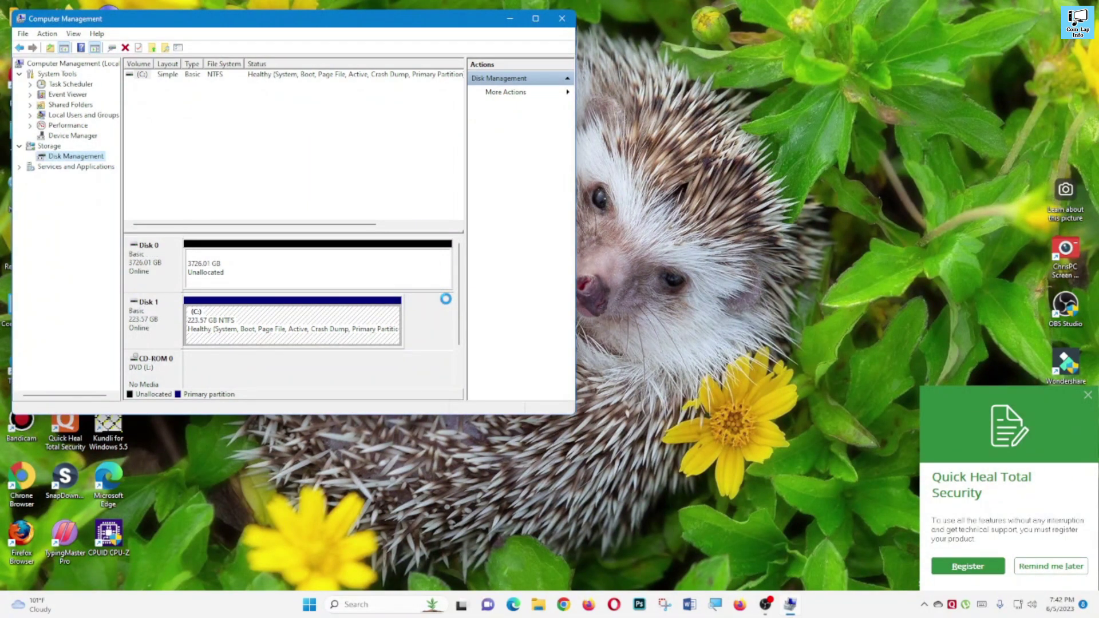
Check which volume actions are offered for Disk 0's unallocated space and for the C: volume on Disk 1
{"action": "left_click", "coordinate": [353, 275]}
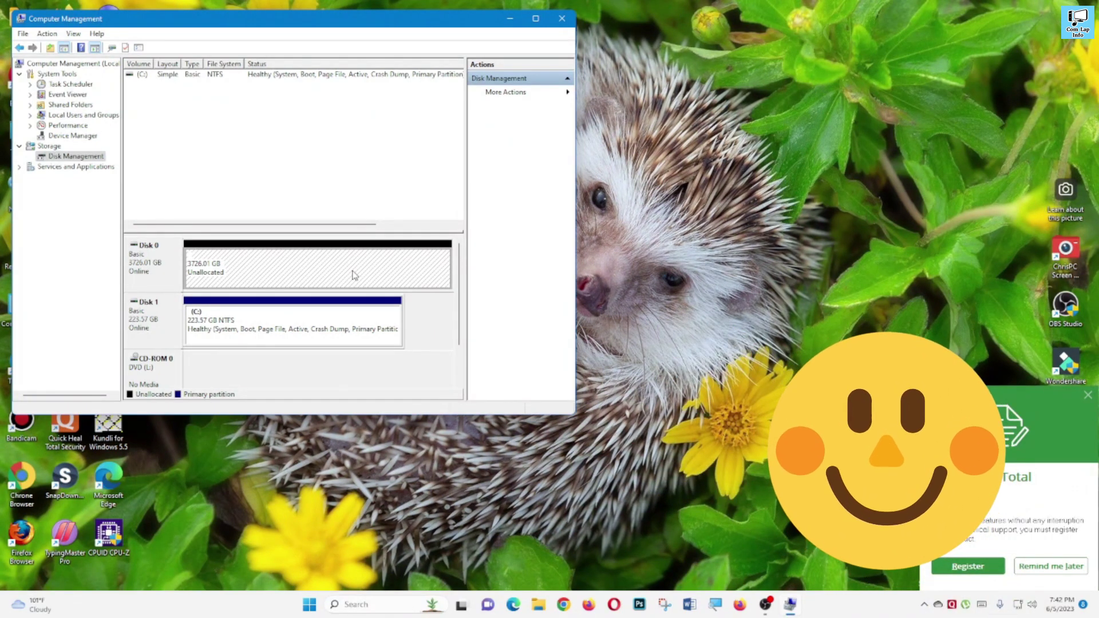
{"action": "right_click", "coordinate": [353, 274]}
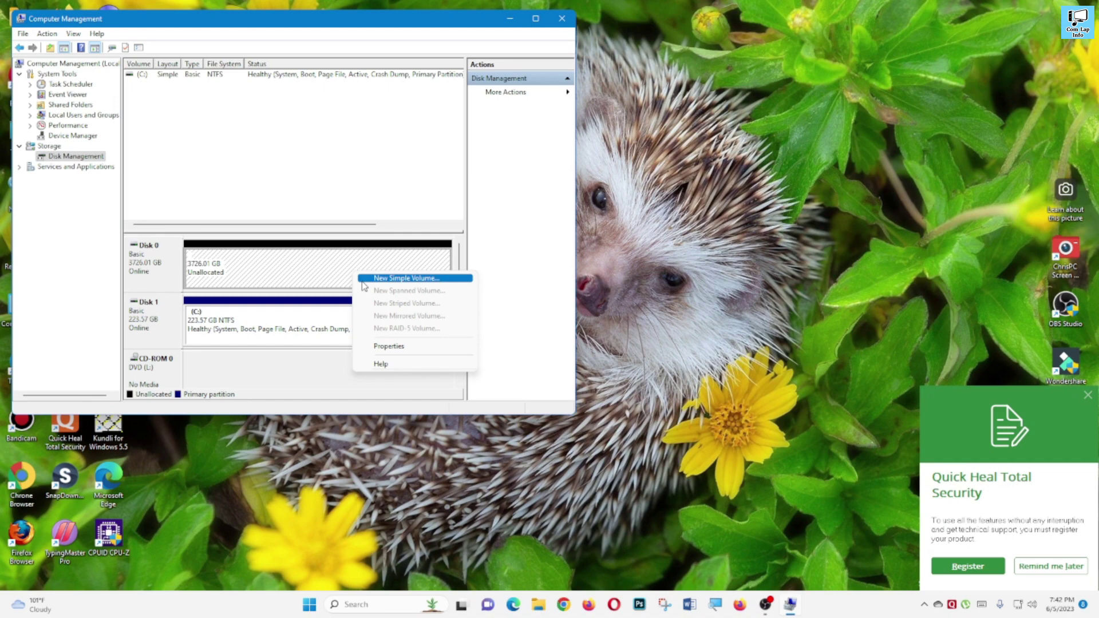
{"action": "right_click", "coordinate": [270, 321]}
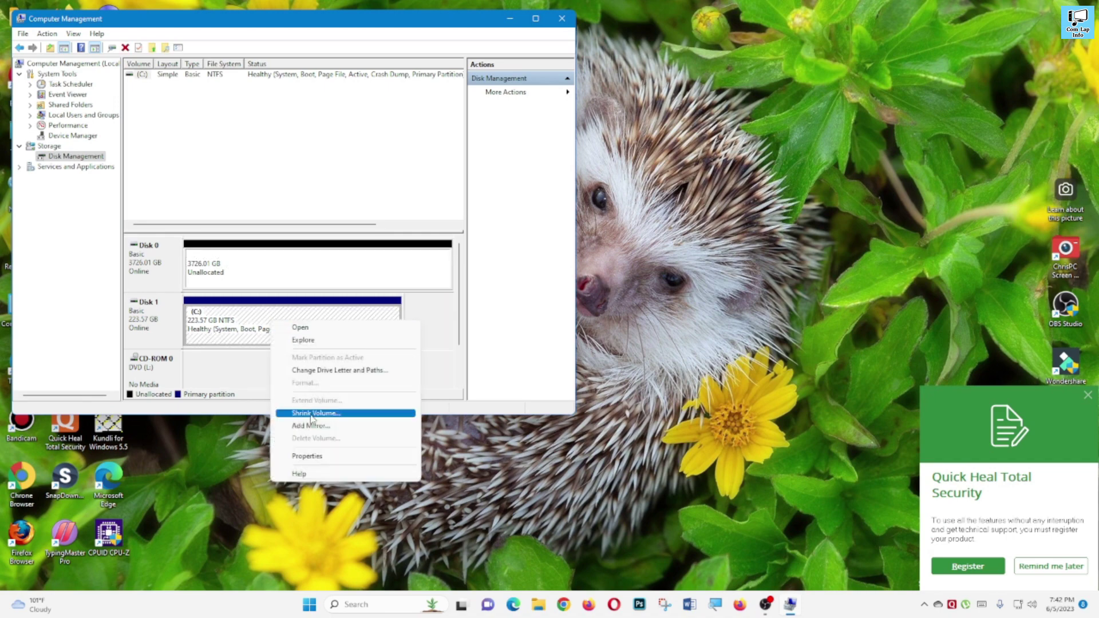
{"action": "left_click", "coordinate": [219, 326]}
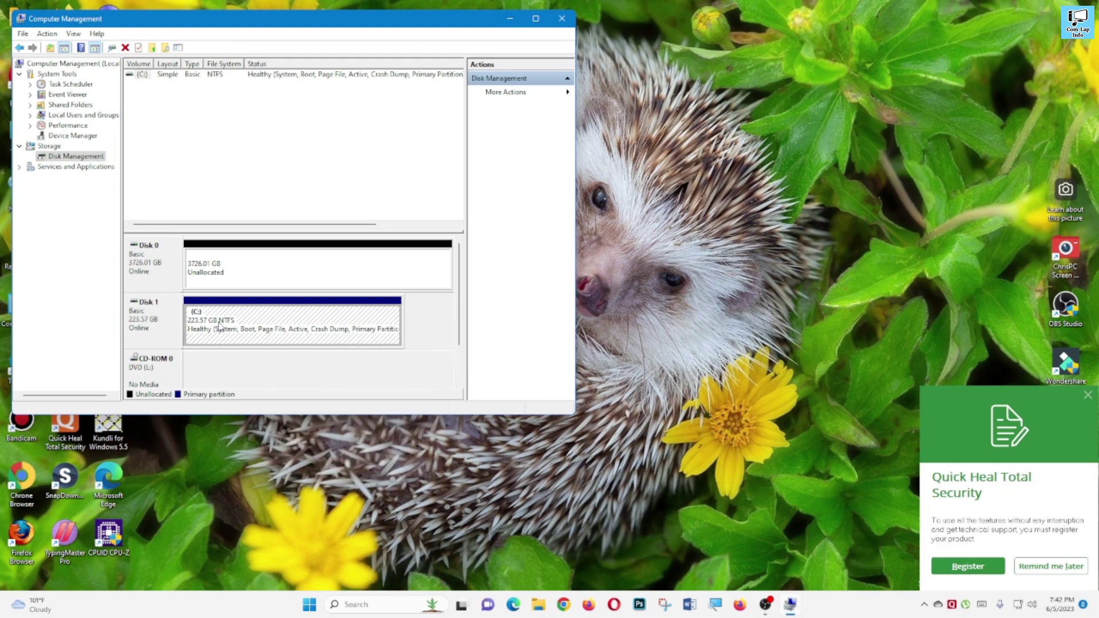
Review the Hardware, Sharing and Tools properties of the C: volume on Disk 1
{"action": "right_click", "coordinate": [219, 326]}
{"action": "left_click", "coordinate": [281, 457]}
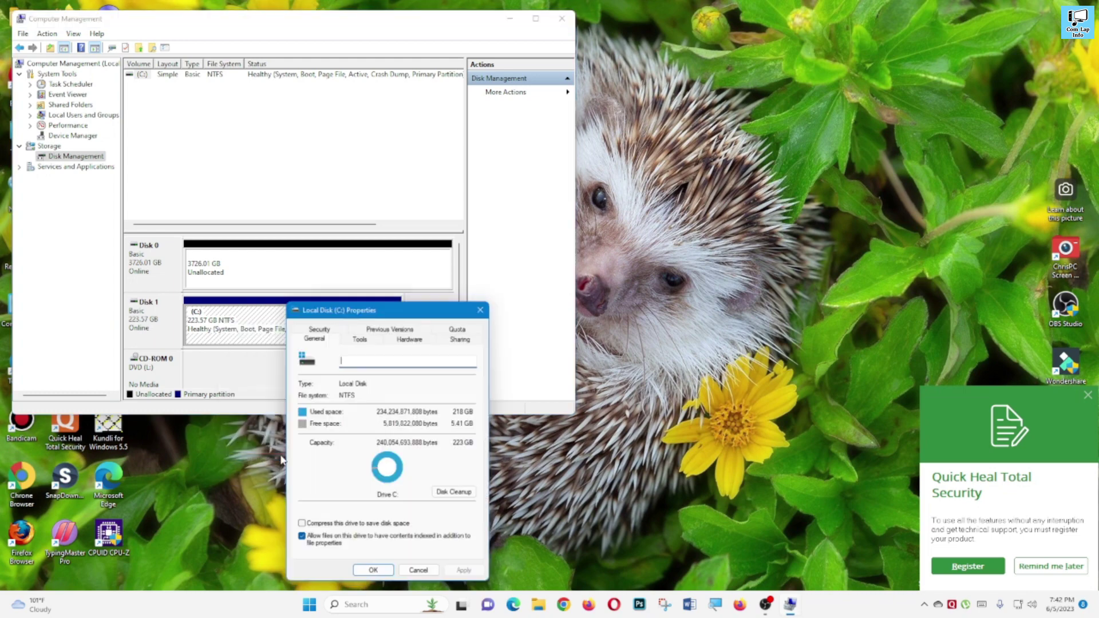
{"action": "left_click_drag", "start_coordinate": [388, 312], "coordinate": [380, 265]}
{"action": "left_click", "coordinate": [403, 289]}
{"action": "left_click", "coordinate": [439, 291]}
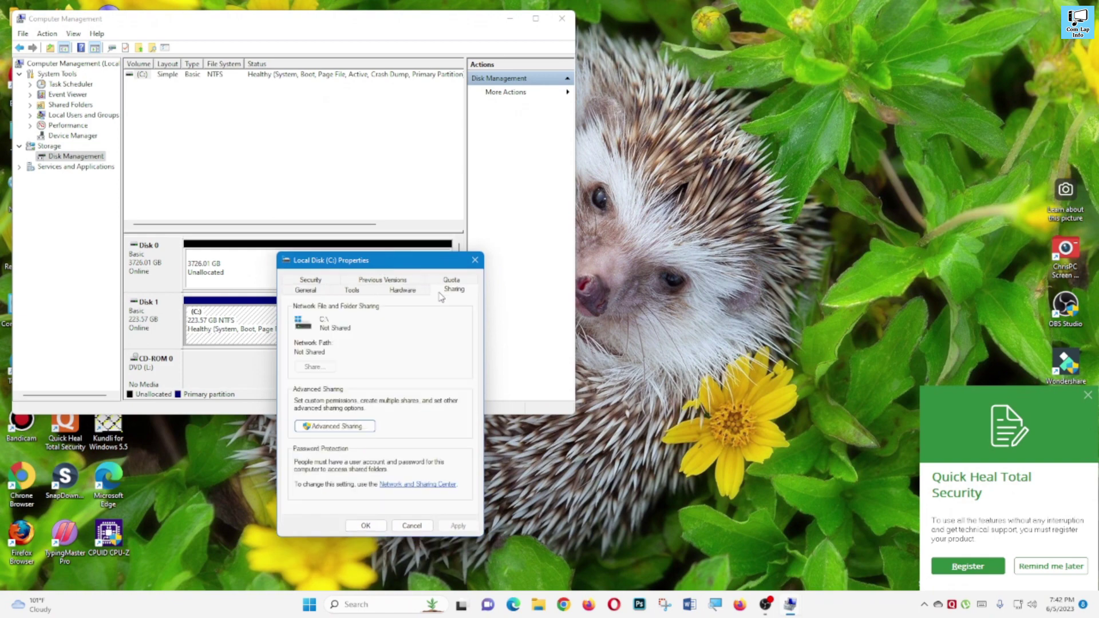
{"action": "left_click", "coordinate": [349, 292]}
{"action": "left_click", "coordinate": [475, 260]}
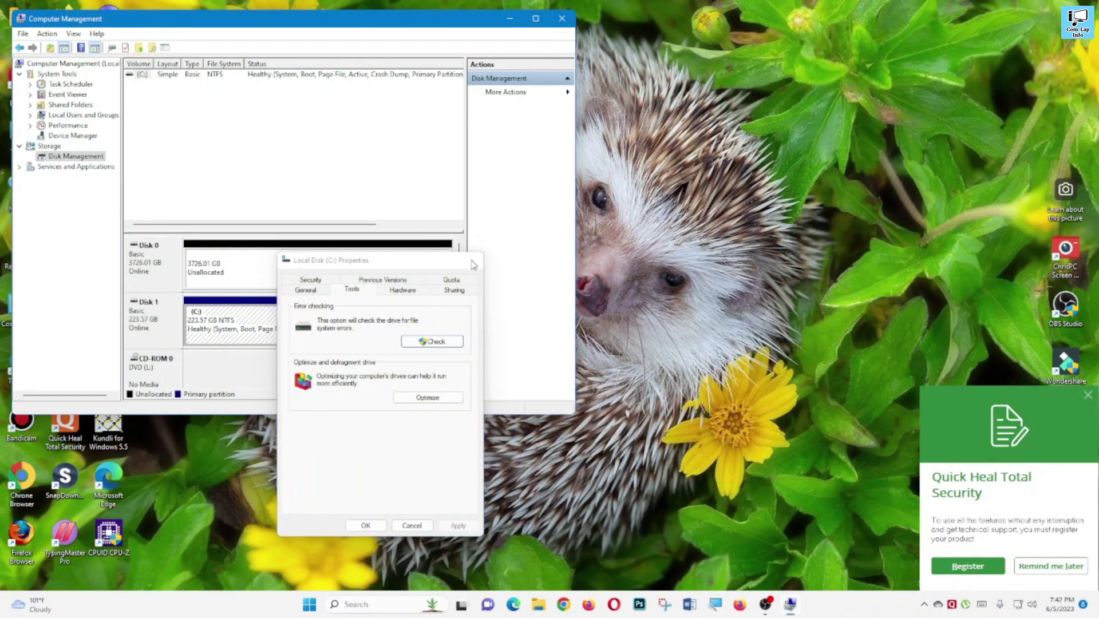
Check which actions are offered for the C: volume in the disk layout and in the volume list
{"action": "right_click", "coordinate": [331, 328]}
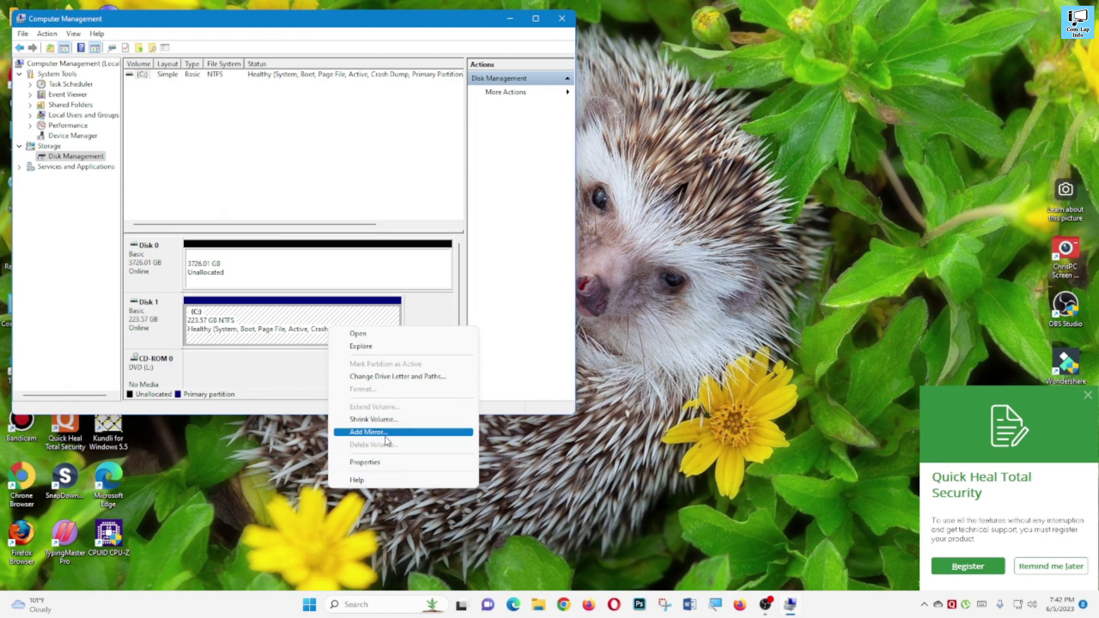
{"action": "left_click", "coordinate": [163, 77]}
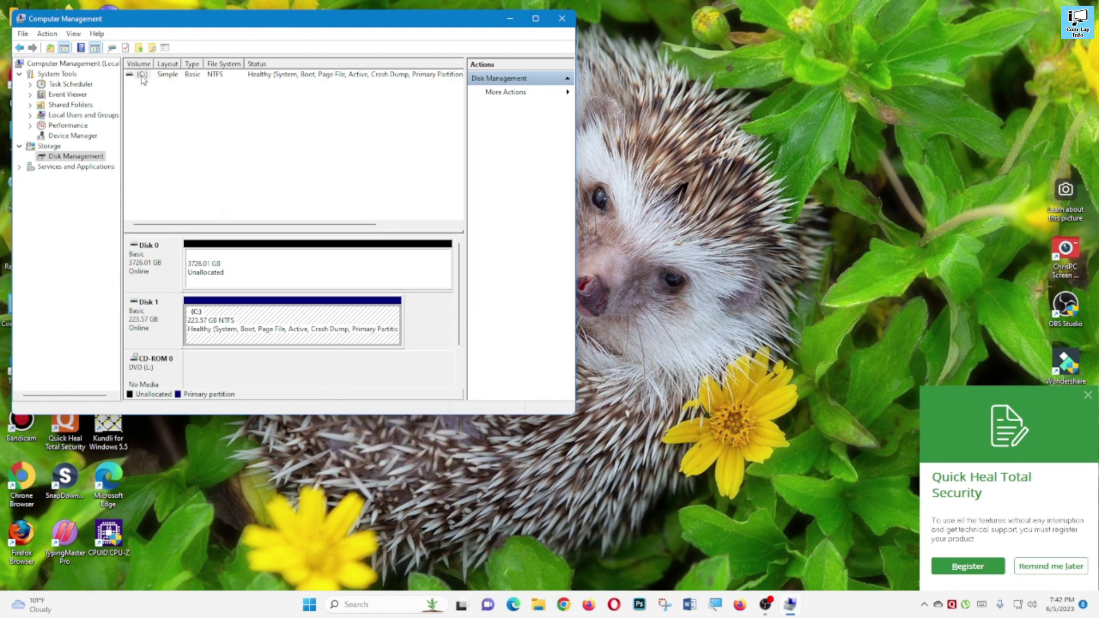
{"action": "right_click", "coordinate": [142, 78]}
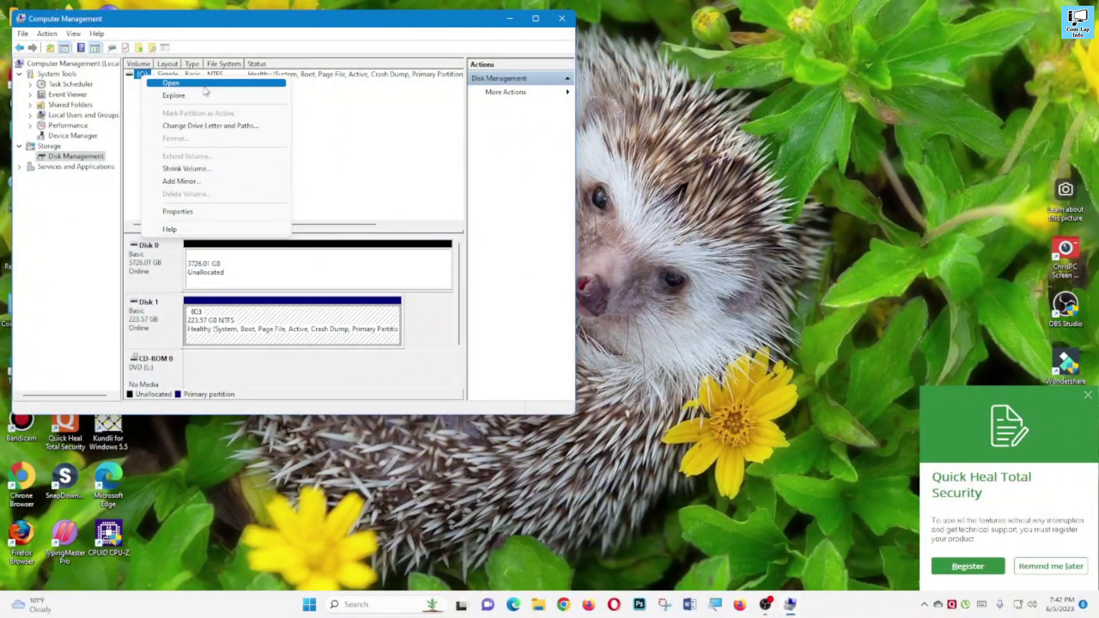
{"action": "left_click", "coordinate": [233, 335]}
Reopen the C: volume's properties and look through its Tools, Hardware, Sharing and Quota settings
{"action": "right_click", "coordinate": [233, 335]}
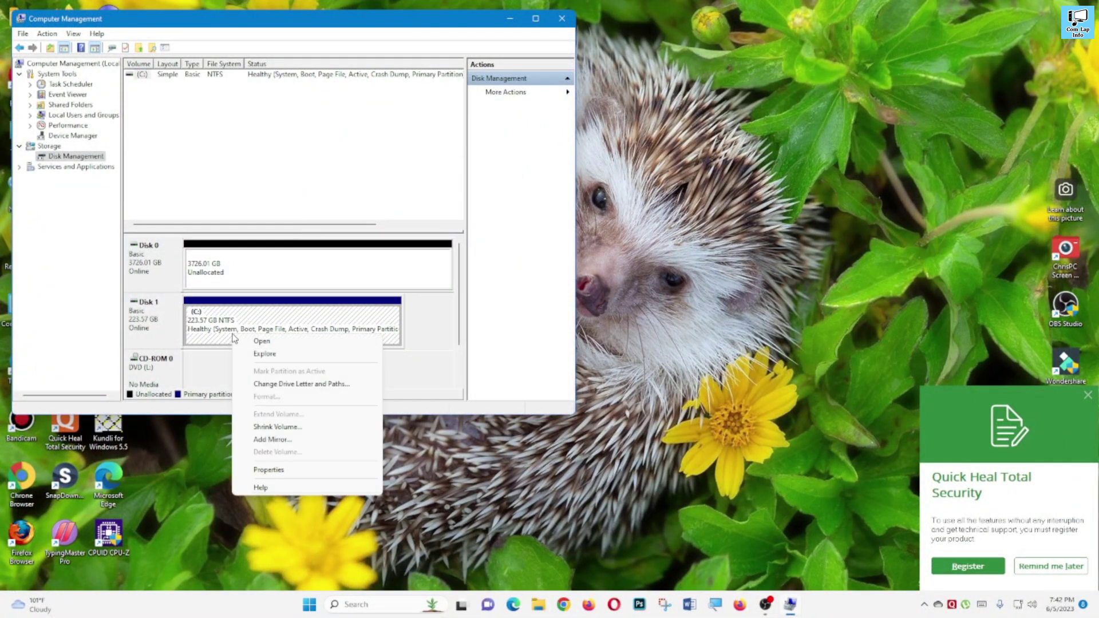
{"action": "left_click", "coordinate": [269, 470]}
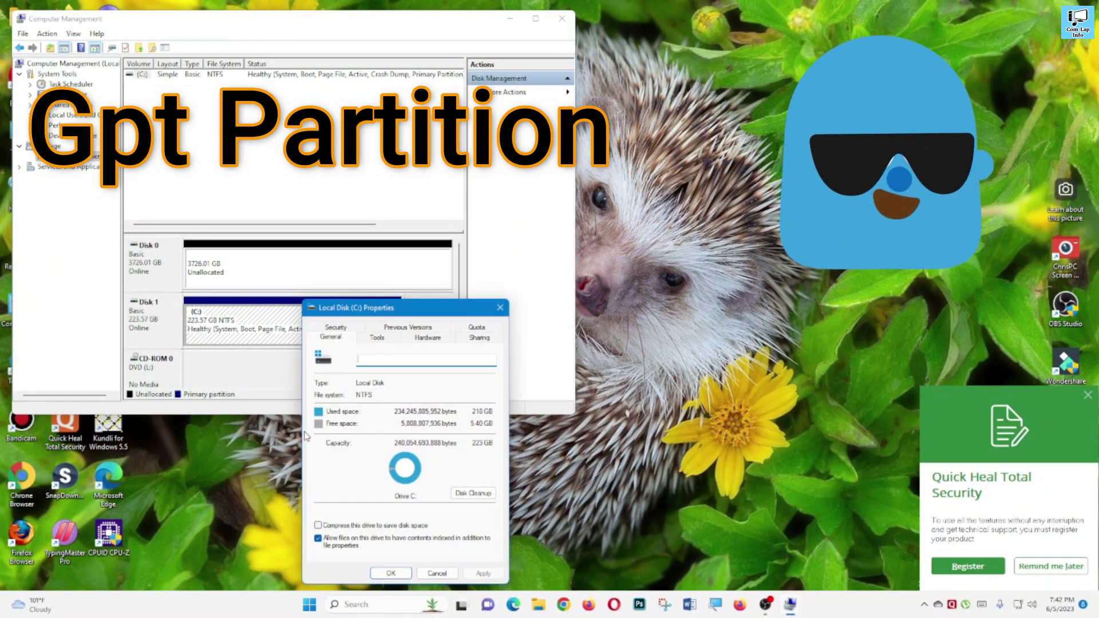
{"action": "left_click", "coordinate": [379, 337]}
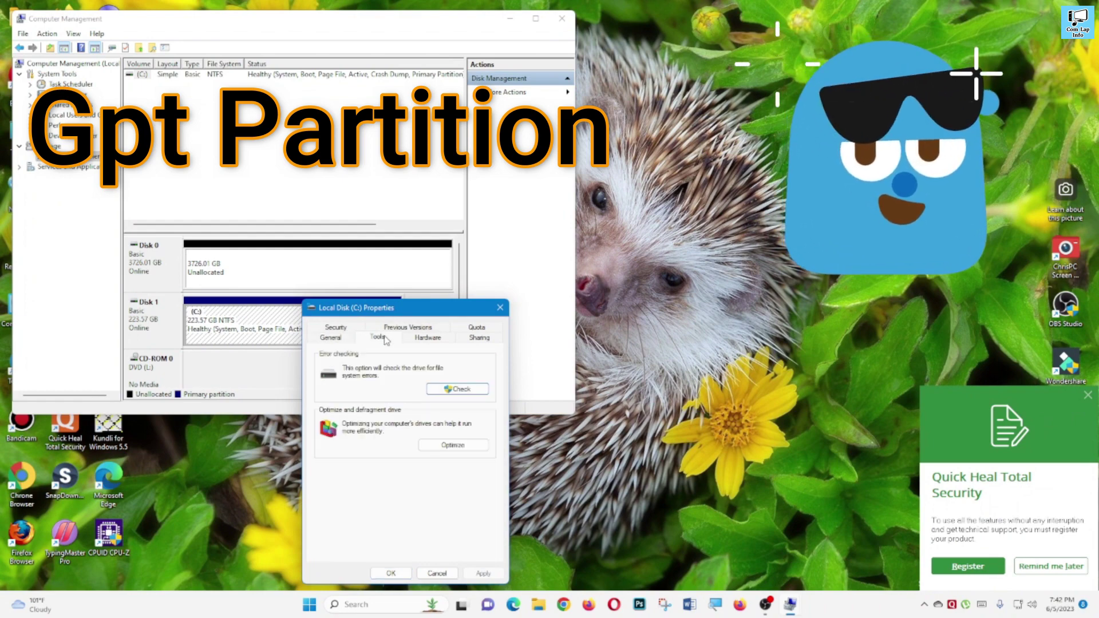
{"action": "left_click", "coordinate": [427, 338]}
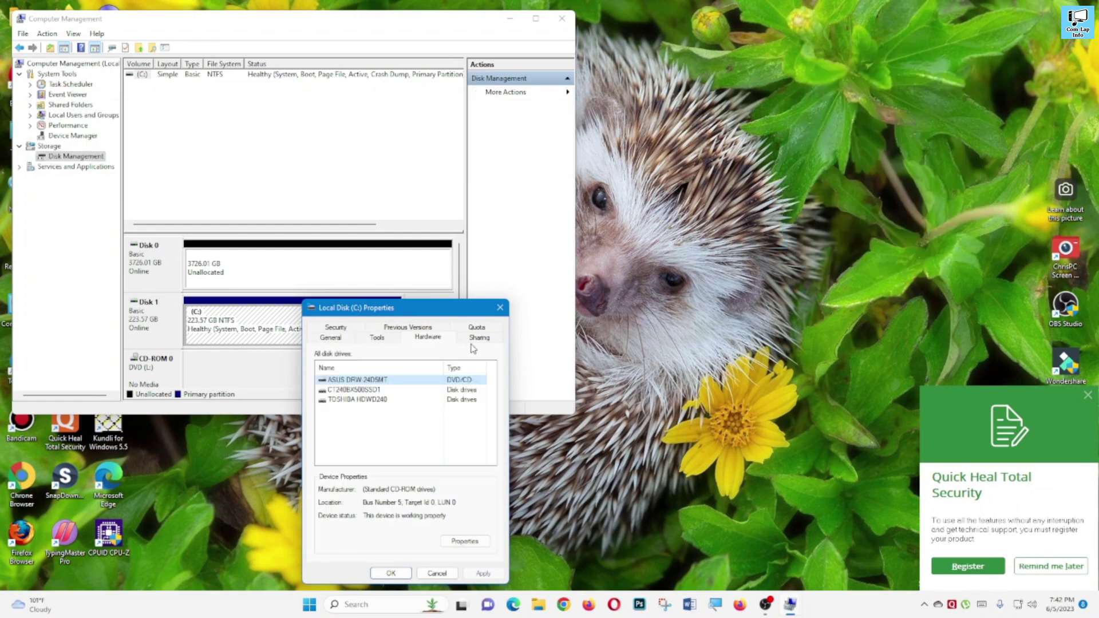
{"action": "left_click", "coordinate": [477, 342]}
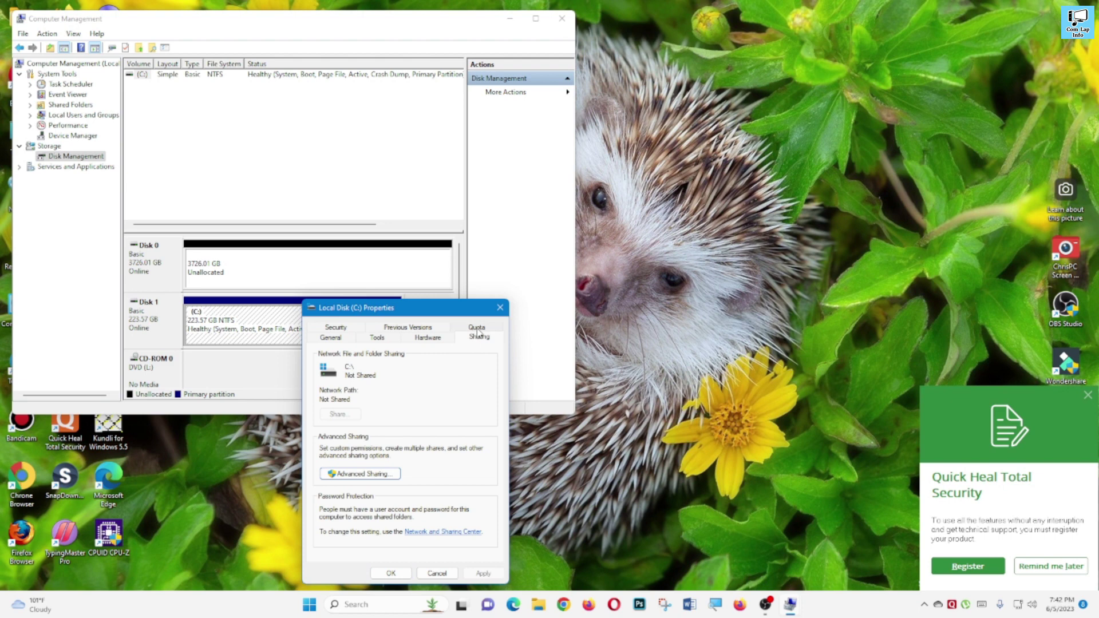
{"action": "left_click", "coordinate": [477, 331]}
{"action": "left_click", "coordinate": [433, 336]}
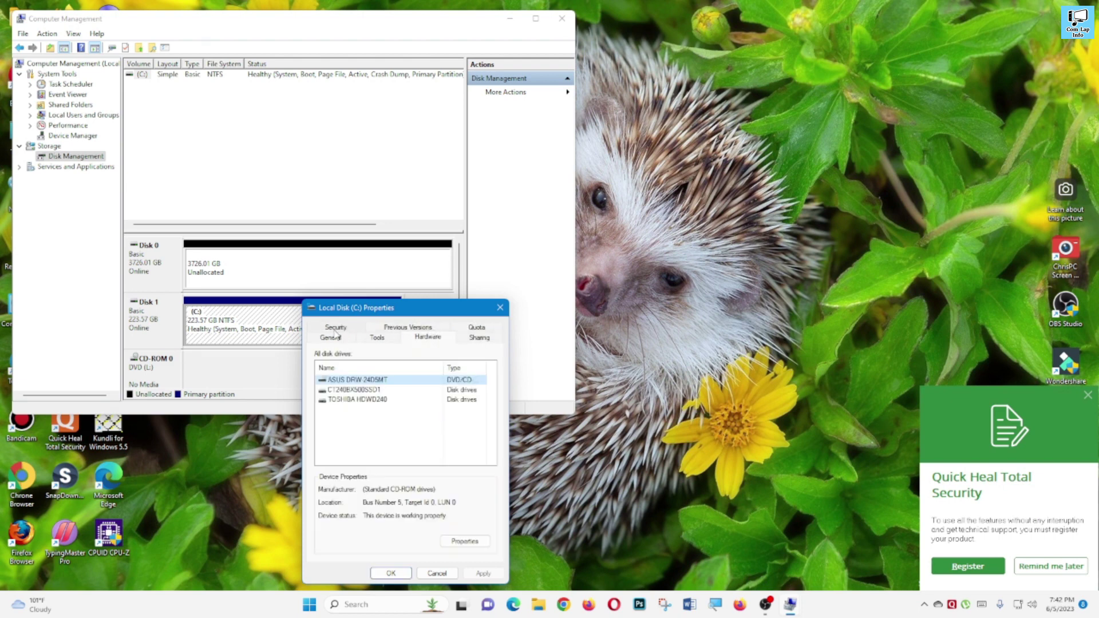
Examine the write-caching policies and volume information of the CT240BX500SSD1 drive, then close its properties and those of C:
{"action": "left_click", "coordinate": [368, 390]}
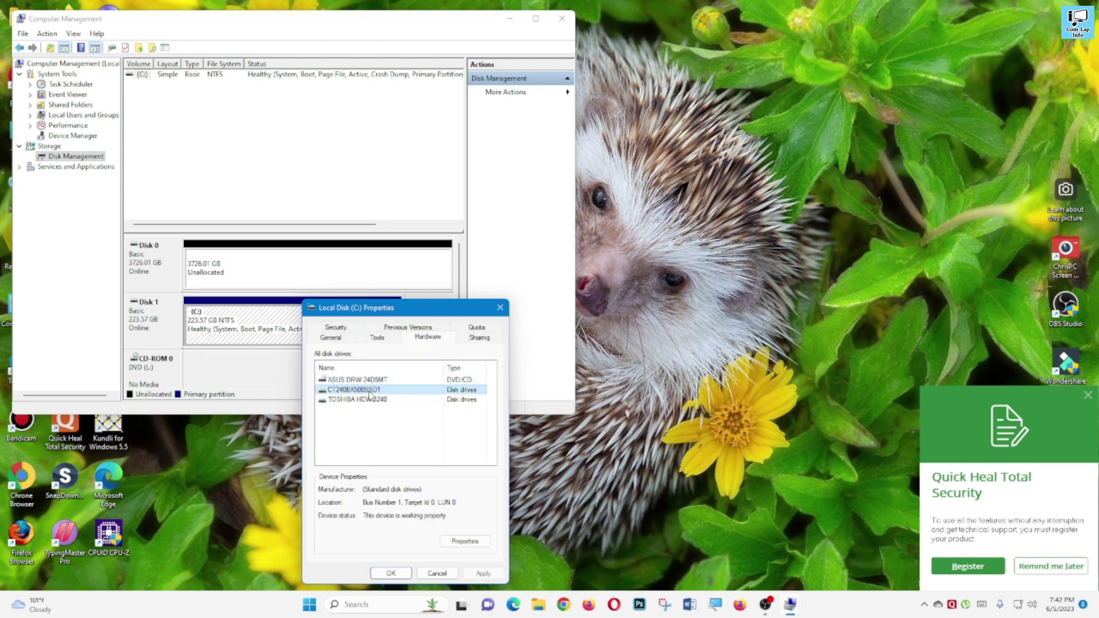
{"action": "left_click", "coordinate": [461, 542]}
{"action": "left_click", "coordinate": [368, 353]}
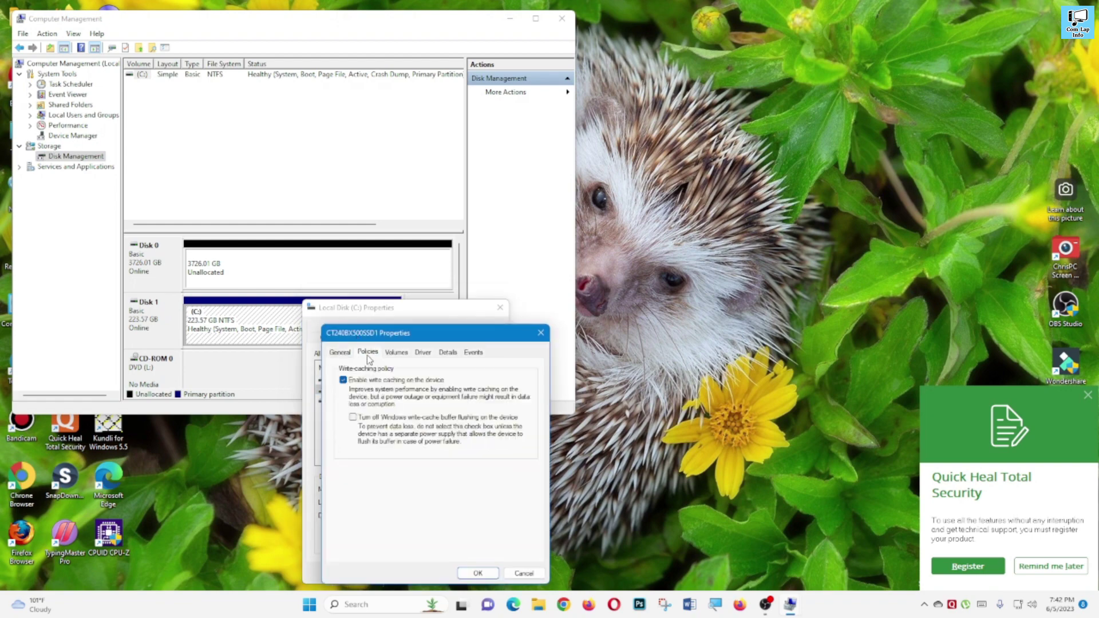
{"action": "left_click", "coordinate": [397, 353]}
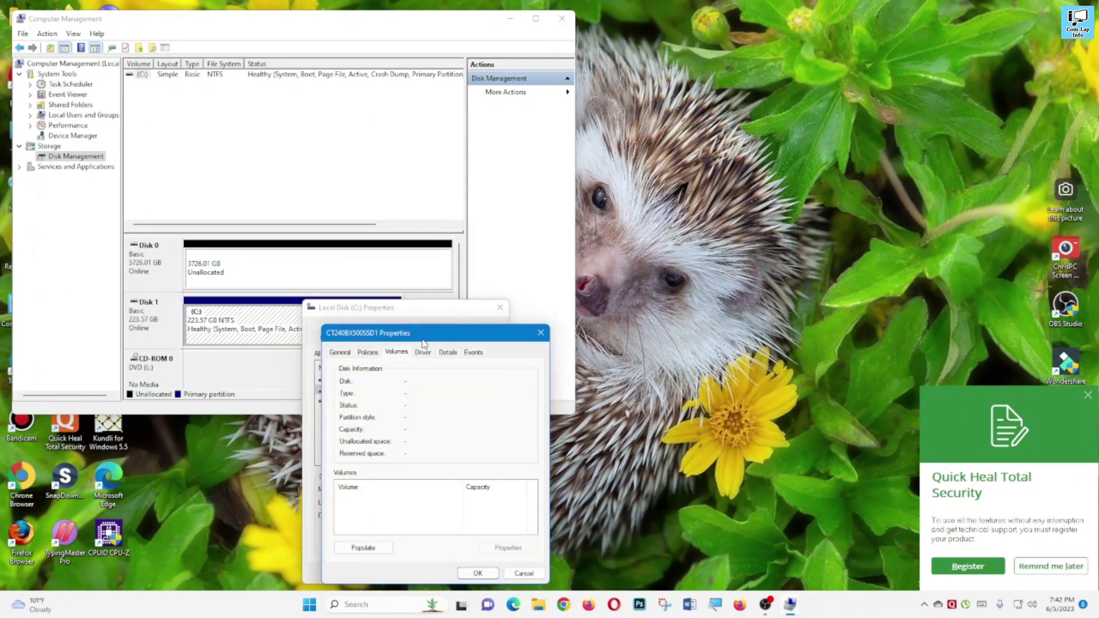
{"action": "left_click_drag", "start_coordinate": [424, 339], "coordinate": [403, 313]}
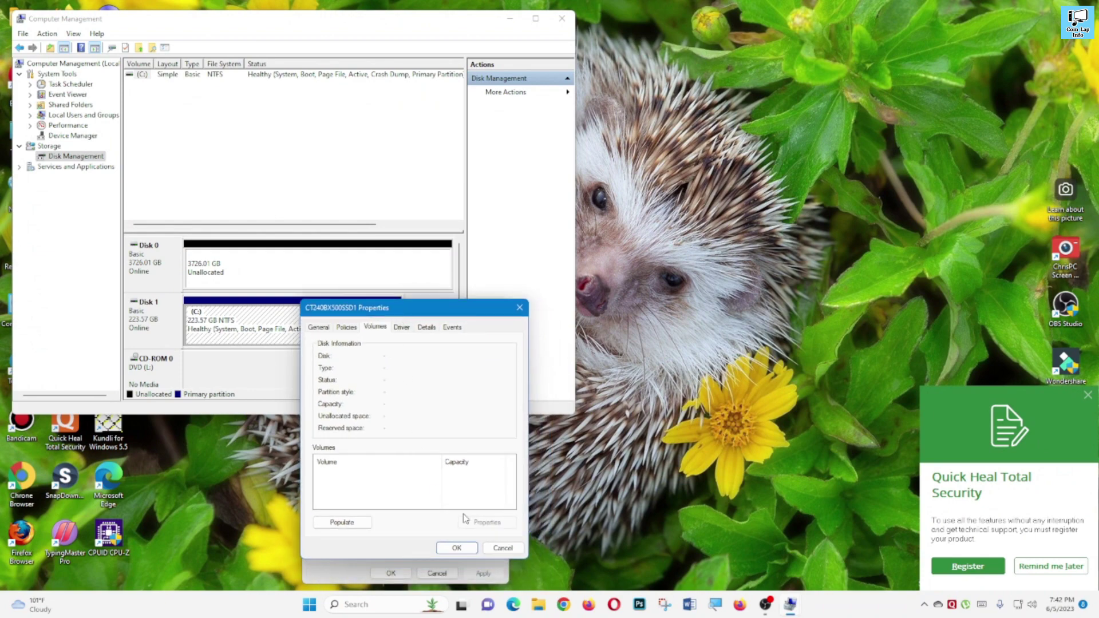
{"action": "left_click", "coordinate": [503, 548]}
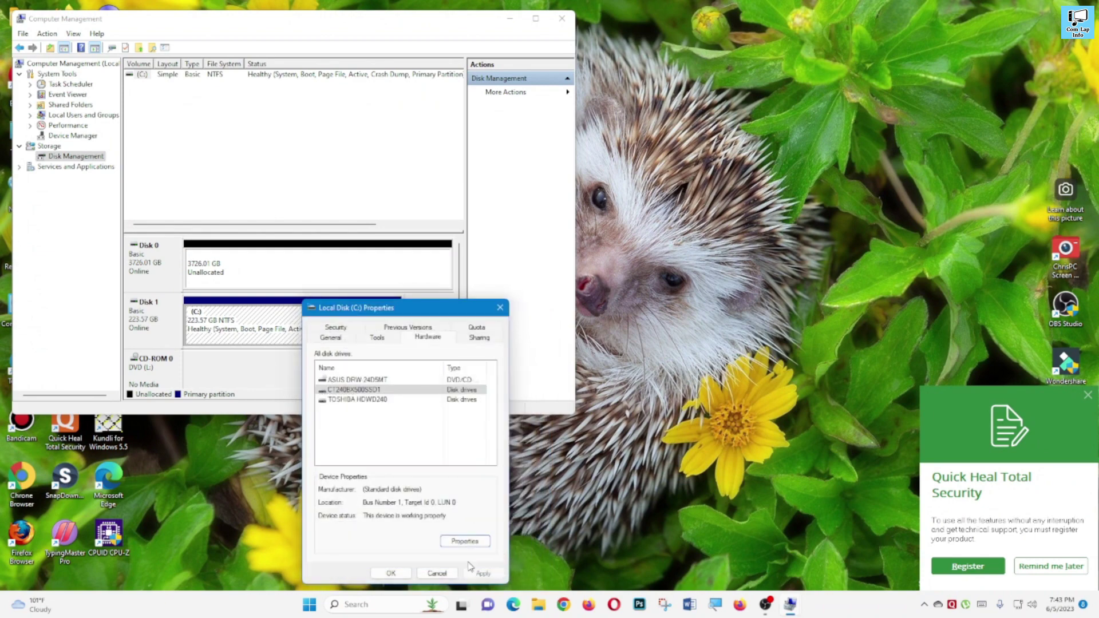
{"action": "left_click", "coordinate": [436, 574]}
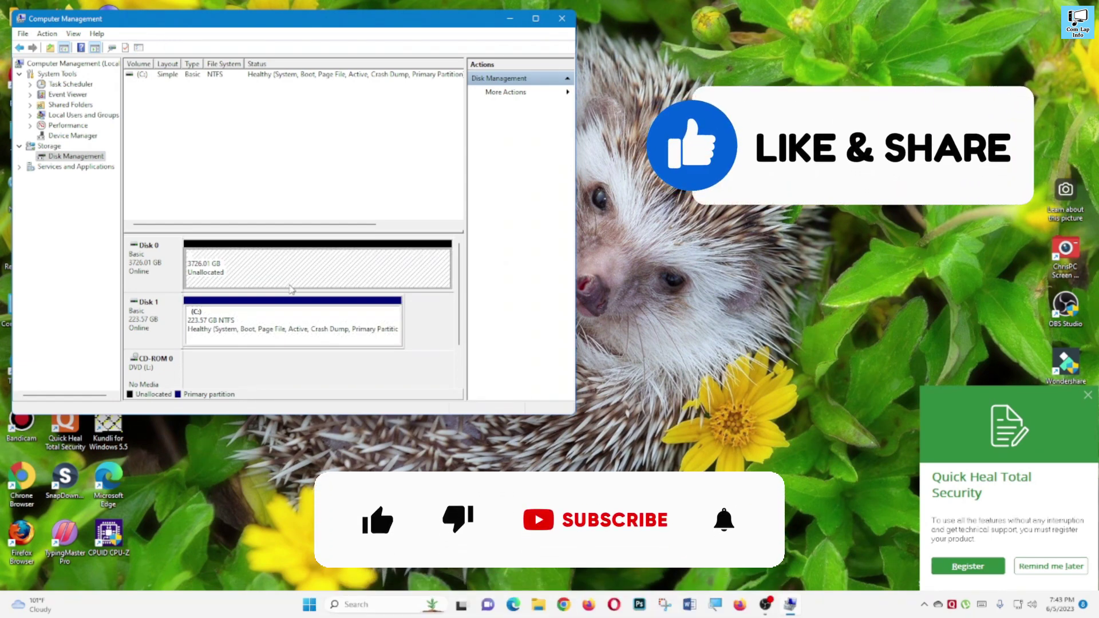
Compare Disk 1's C: volume with Disk 0 and check which new volume types Disk 0's unallocated space offers
{"action": "left_click", "coordinate": [316, 349]}
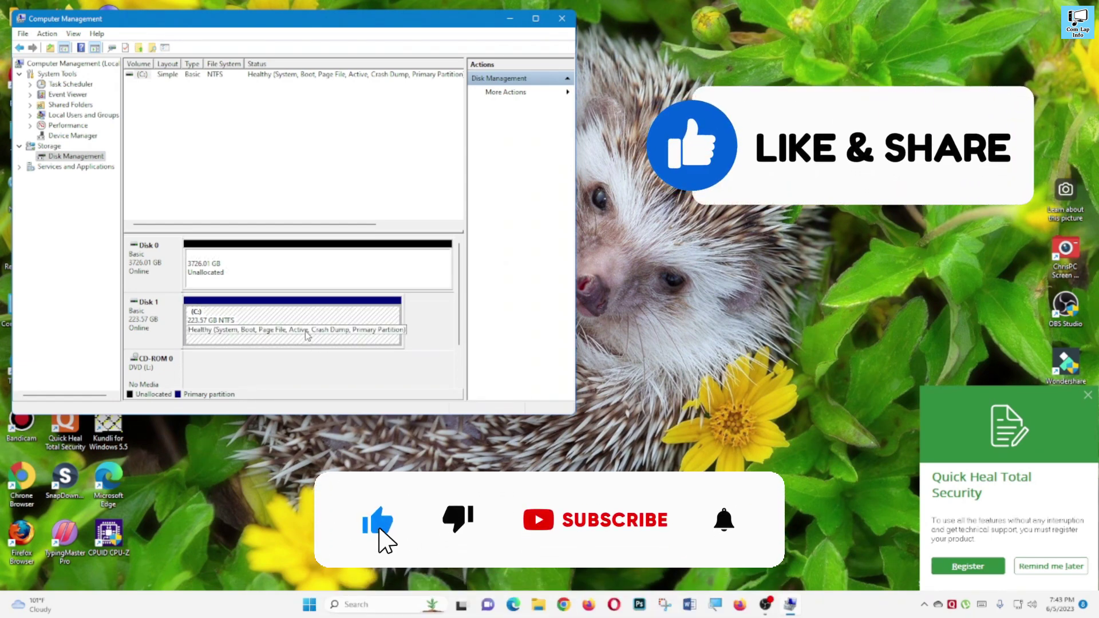
{"action": "left_click", "coordinate": [308, 262]}
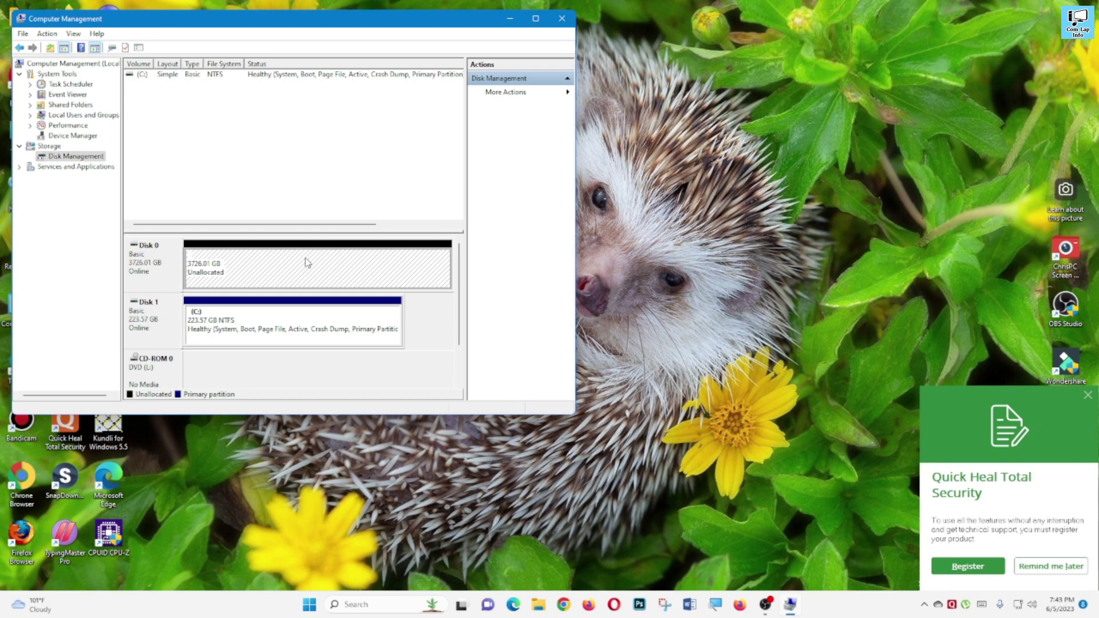
{"action": "right_click", "coordinate": [308, 262]}
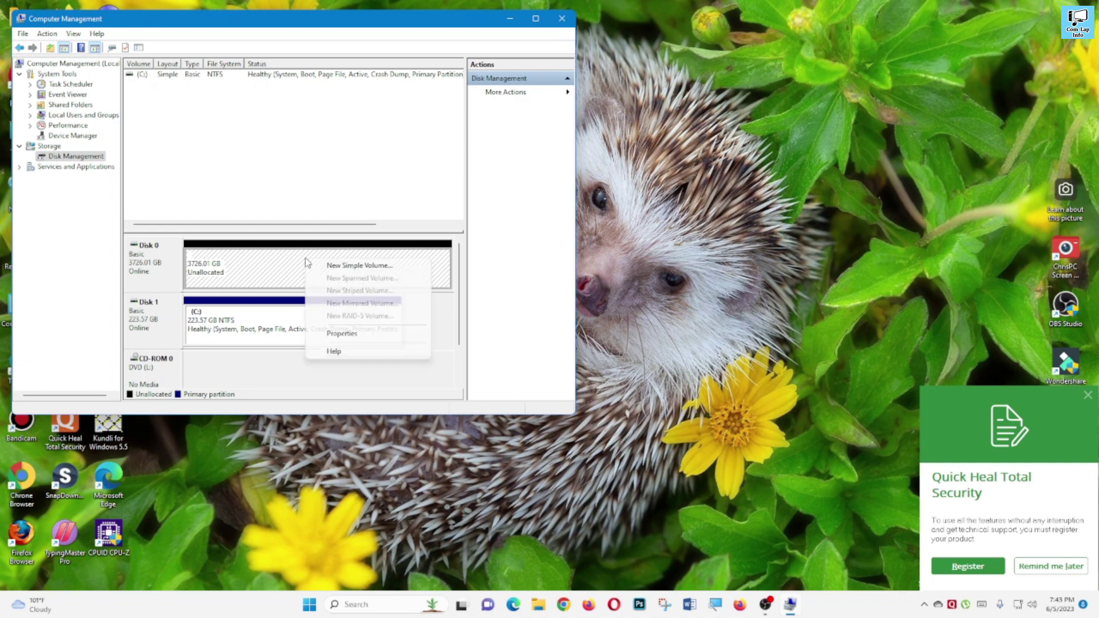
{"action": "left_click", "coordinate": [277, 259]}
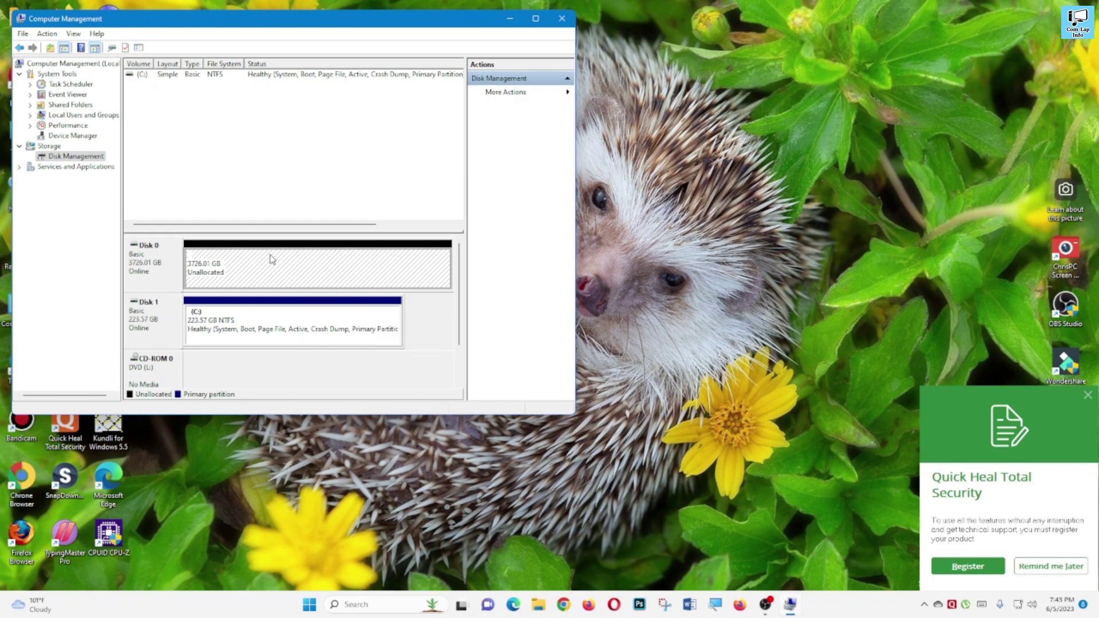
{"action": "right_click", "coordinate": [272, 258]}
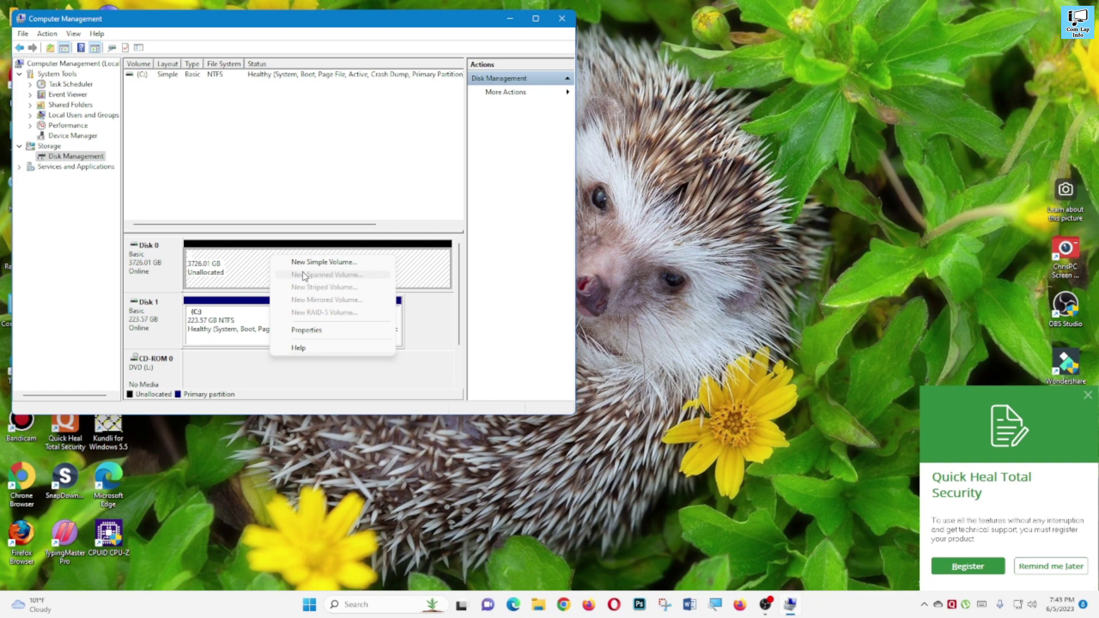
{"action": "right_click", "coordinate": [246, 263]}
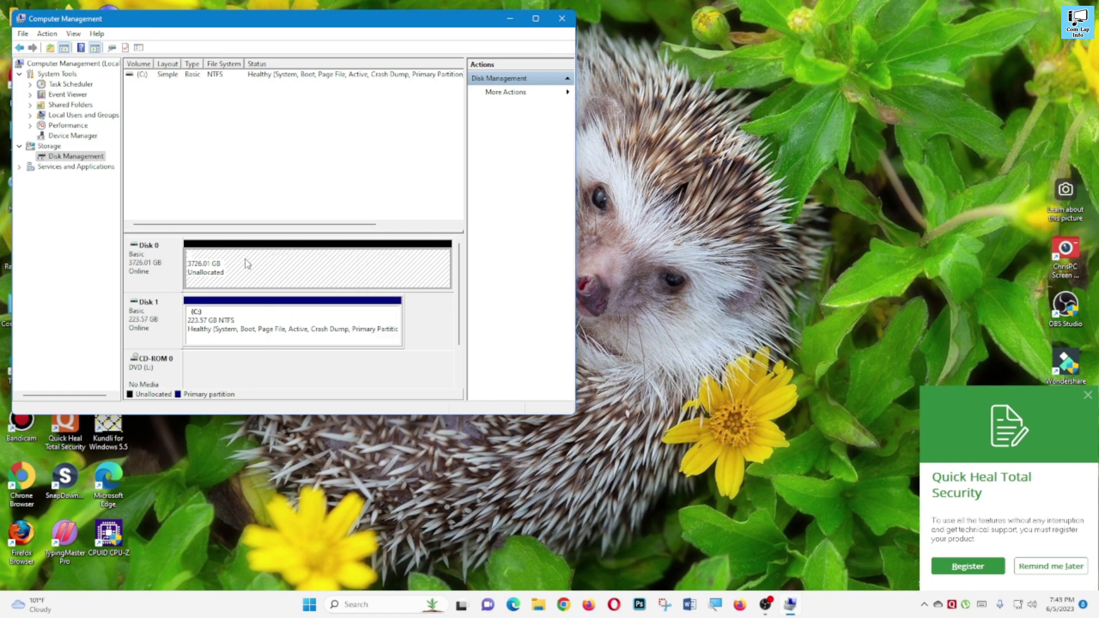
{"action": "right_click", "coordinate": [256, 266]}
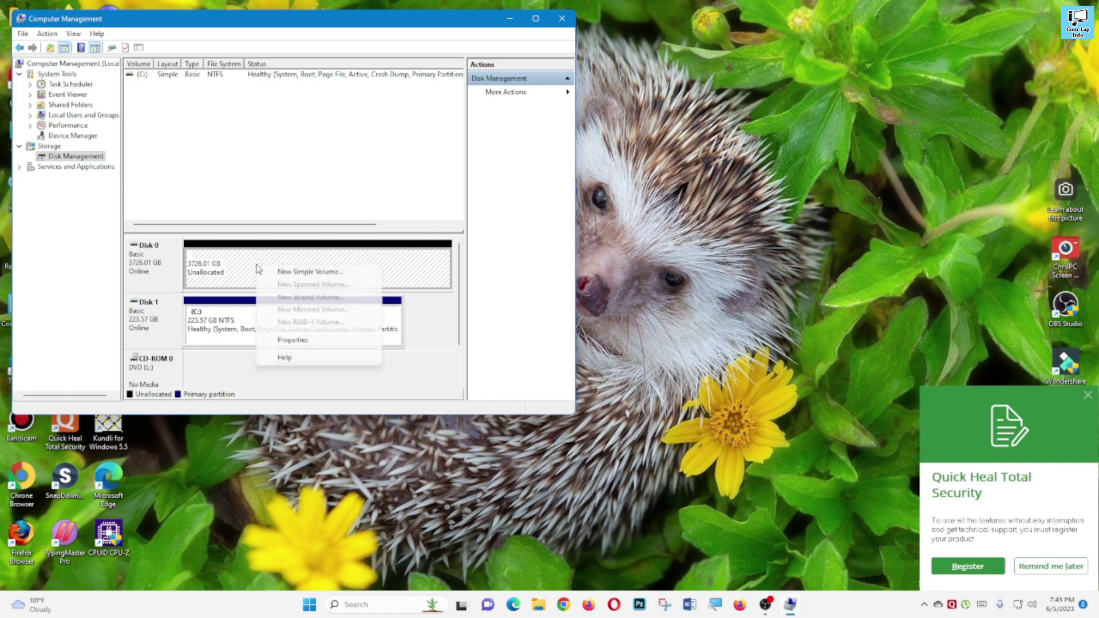
Search Windows for "cal", open Calculator and place it next to the disk layout
{"action": "left_click", "coordinate": [310, 607]}
{"action": "type", "text": "cal"}
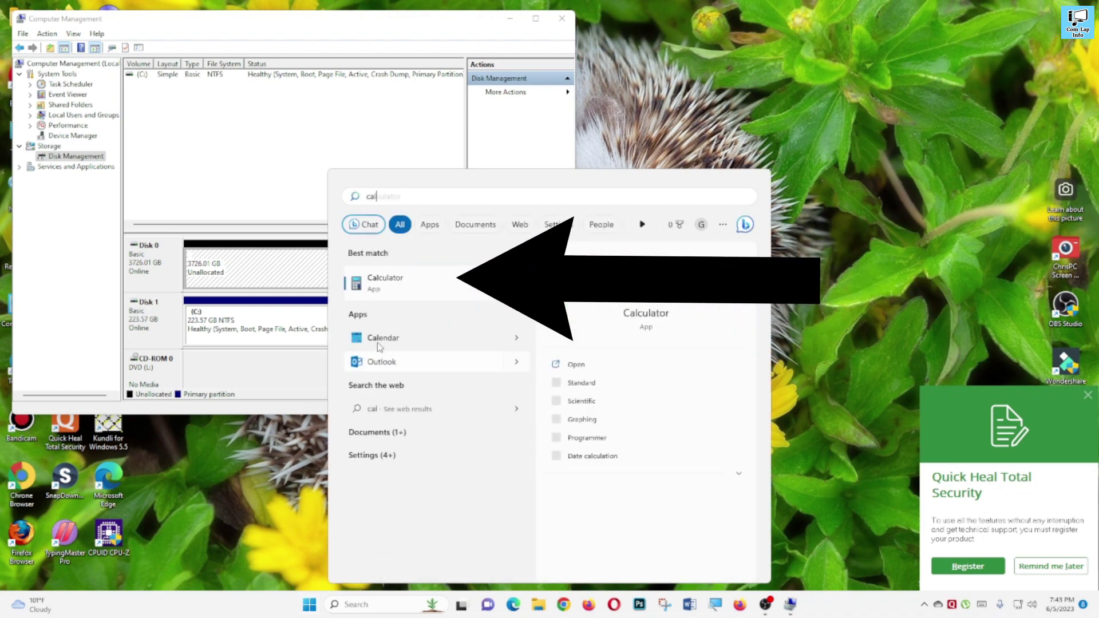
{"action": "left_click", "coordinate": [403, 295]}
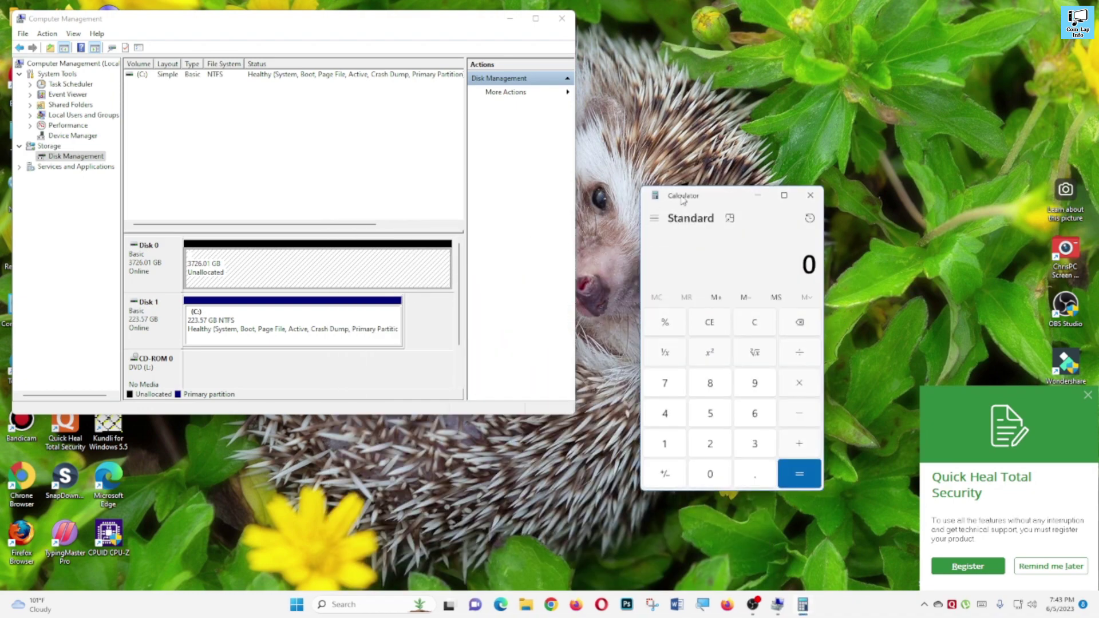
{"action": "left_click_drag", "start_coordinate": [695, 199], "coordinate": [493, 143]}
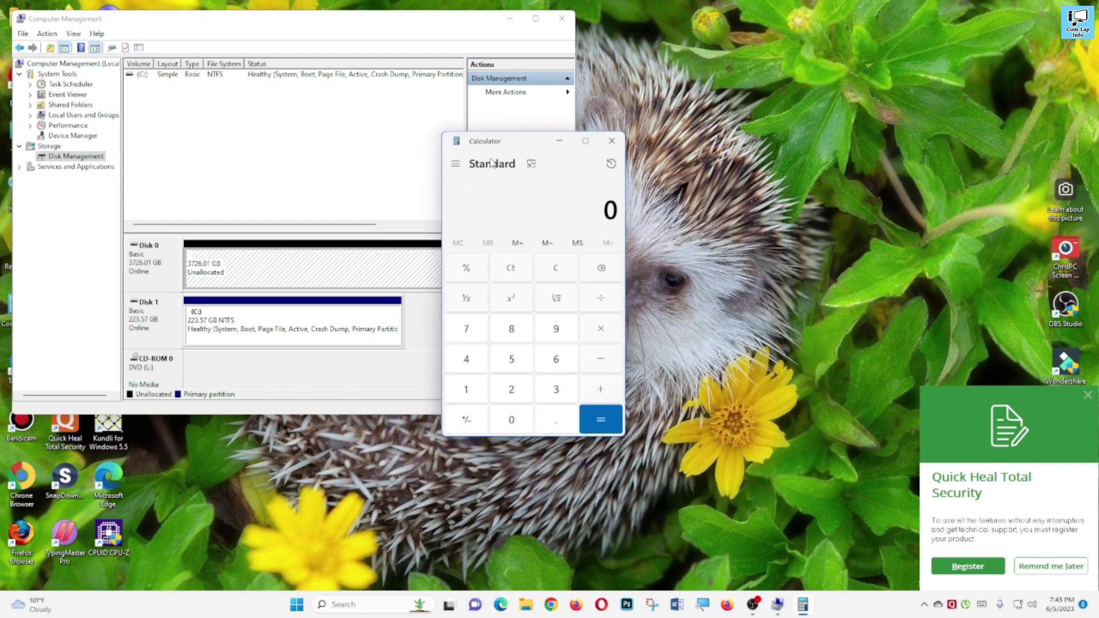
Divide Disk 0's capacity of 3726.01 GB by 4 in Calculator to find the size of four equal partitions
{"action": "left_click", "coordinate": [556, 391]}
{"action": "left_click", "coordinate": [471, 337]}
{"action": "left_click", "coordinate": [502, 397]}
{"action": "left_click", "coordinate": [553, 369]}
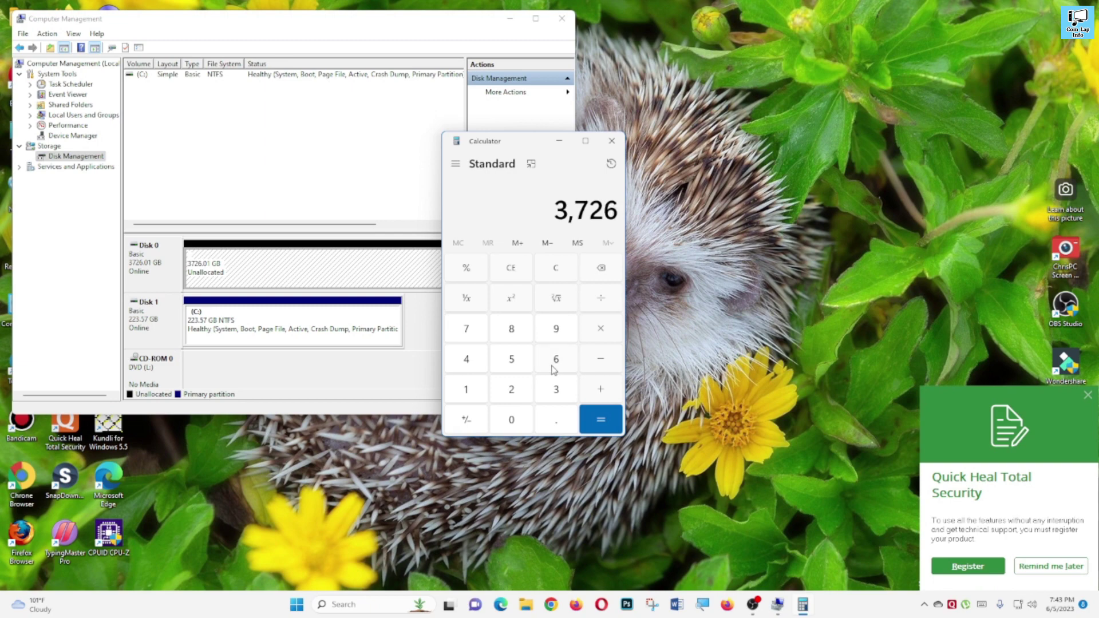
{"action": "left_click", "coordinate": [556, 421]}
{"action": "left_click", "coordinate": [508, 418]}
{"action": "left_click", "coordinate": [476, 390]}
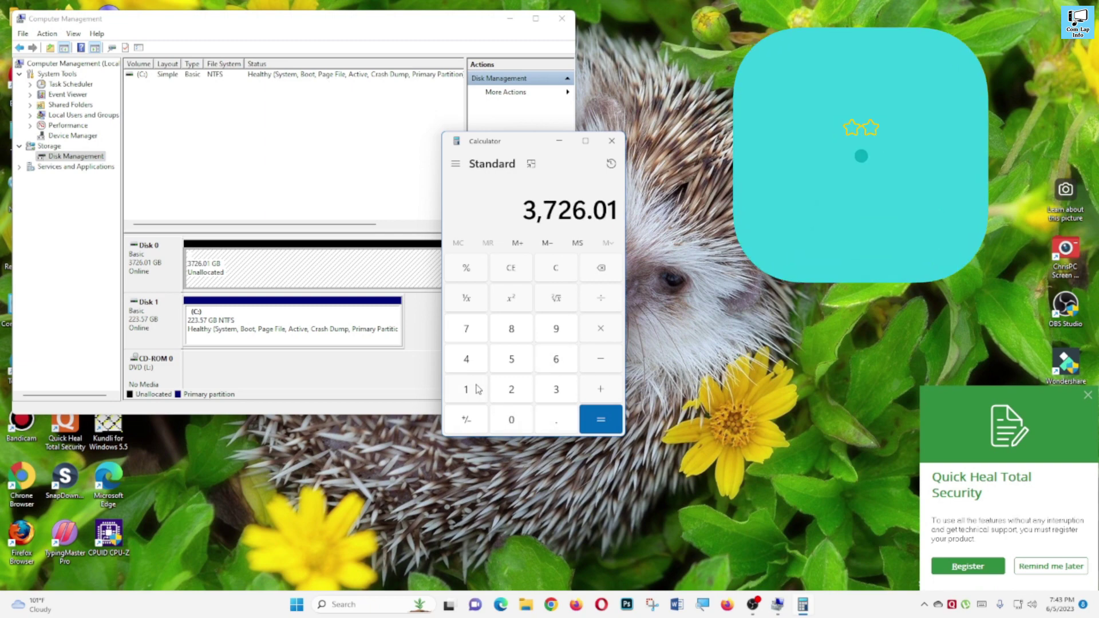
{"action": "left_click", "coordinate": [607, 307]}
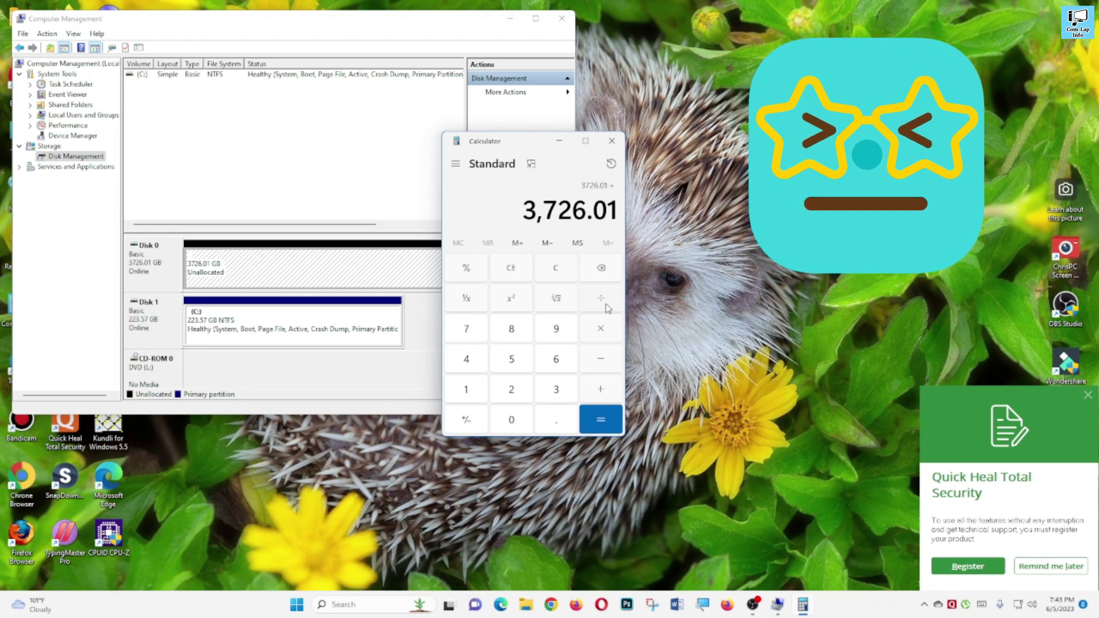
{"action": "left_click", "coordinate": [466, 359]}
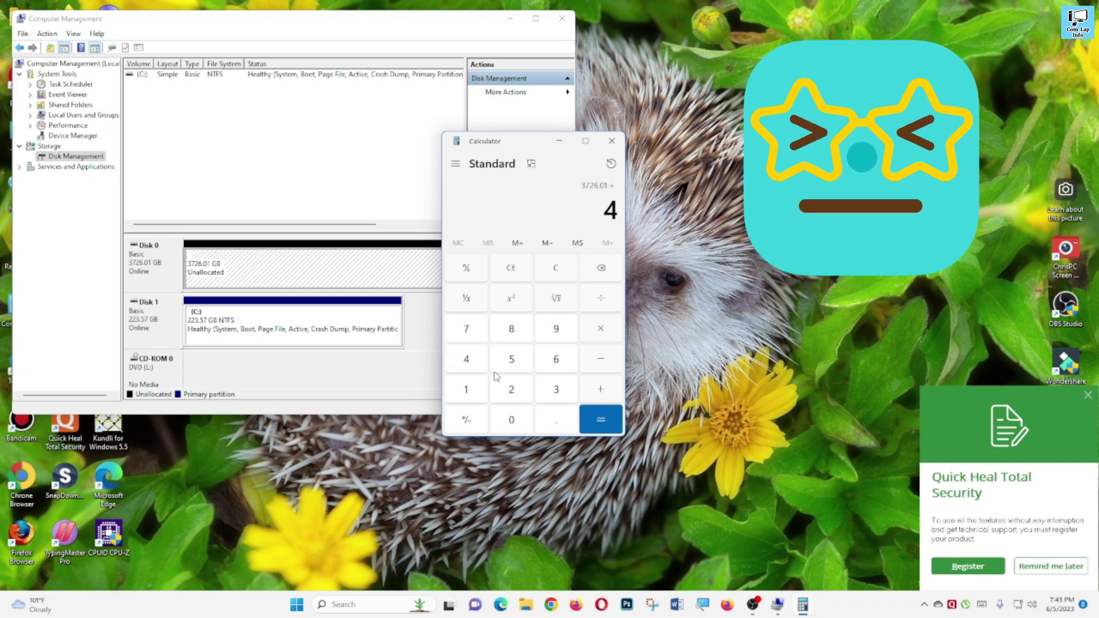
{"action": "left_click", "coordinate": [595, 418]}
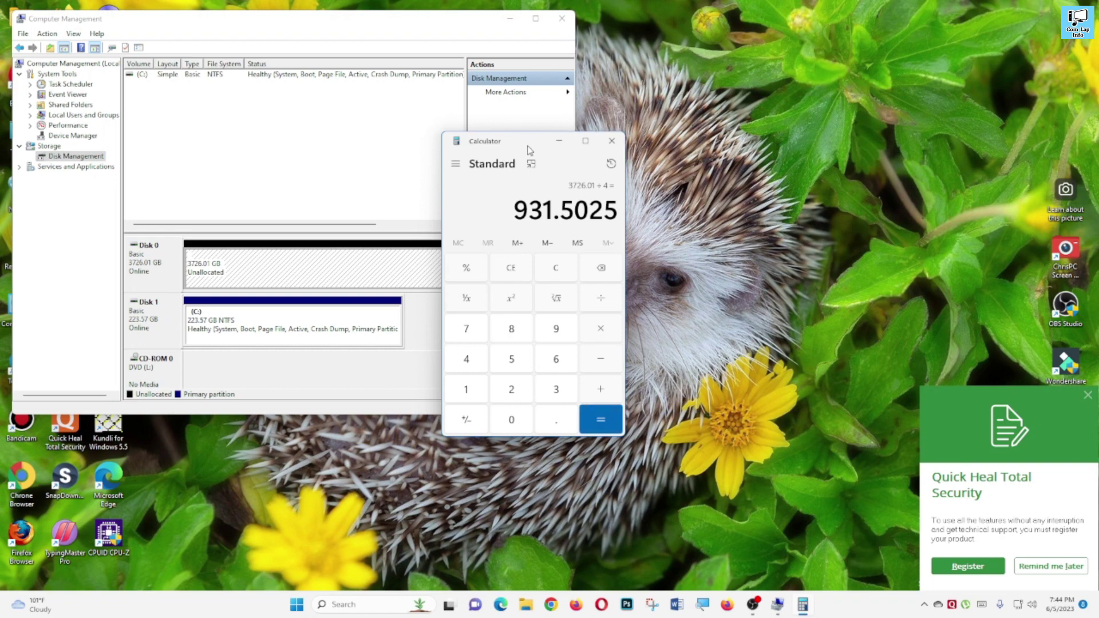
Move Calculator clear of the disk layout and start a new simple volume of 1050000 MB in Disk 0's unallocated space
{"action": "left_click_drag", "start_coordinate": [528, 150], "coordinate": [808, 157]}
{"action": "left_click", "coordinate": [275, 256]}
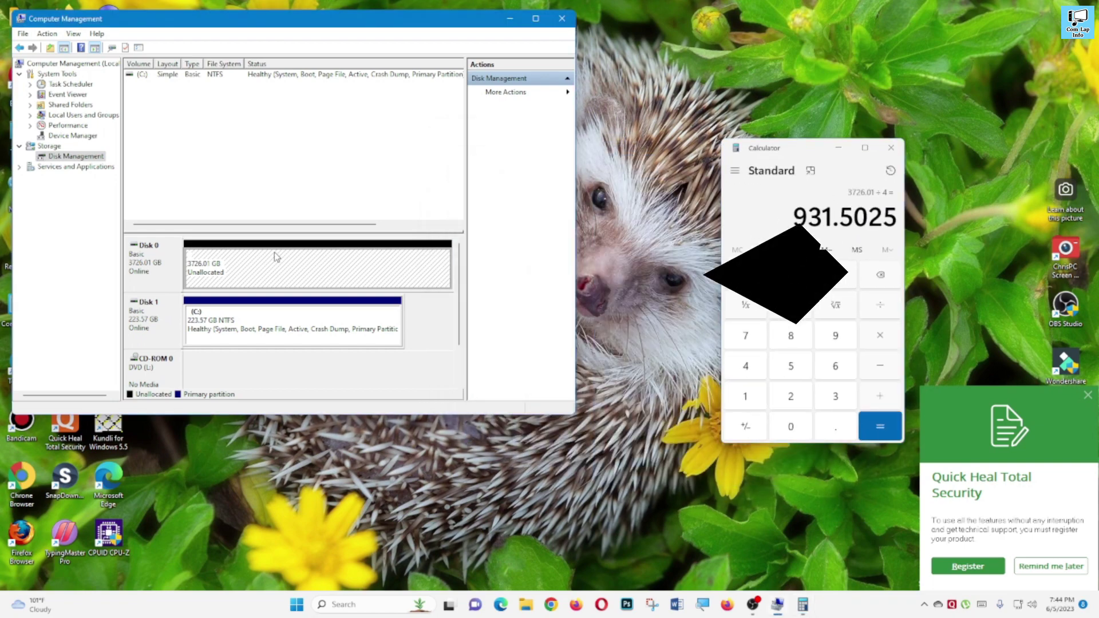
{"action": "right_click", "coordinate": [275, 256]}
{"action": "left_click", "coordinate": [296, 258]}
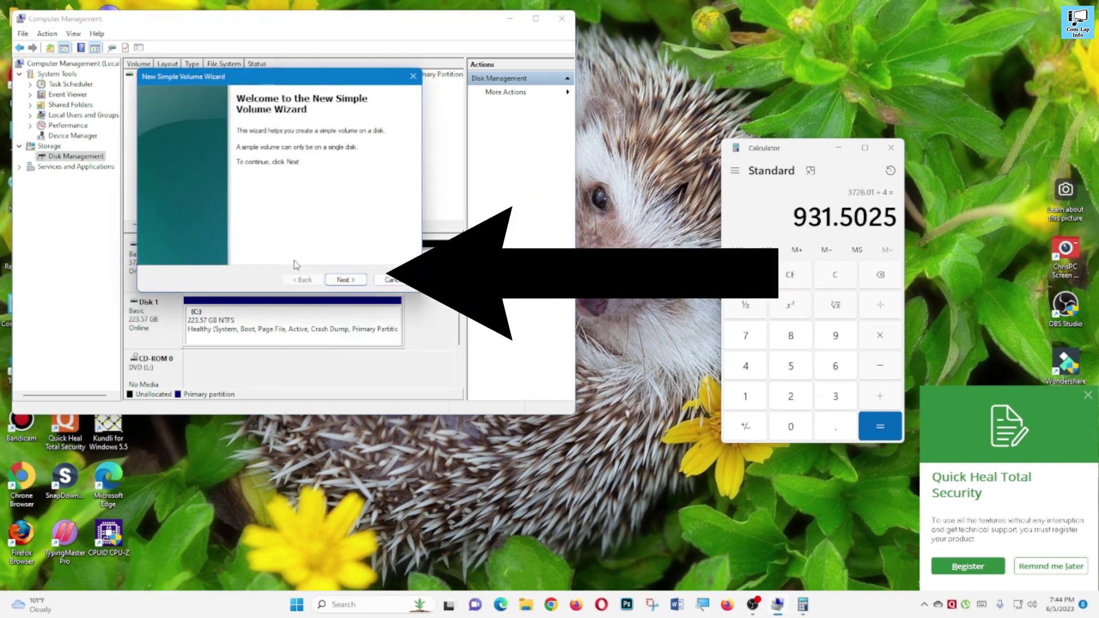
{"action": "left_click", "coordinate": [343, 280]}
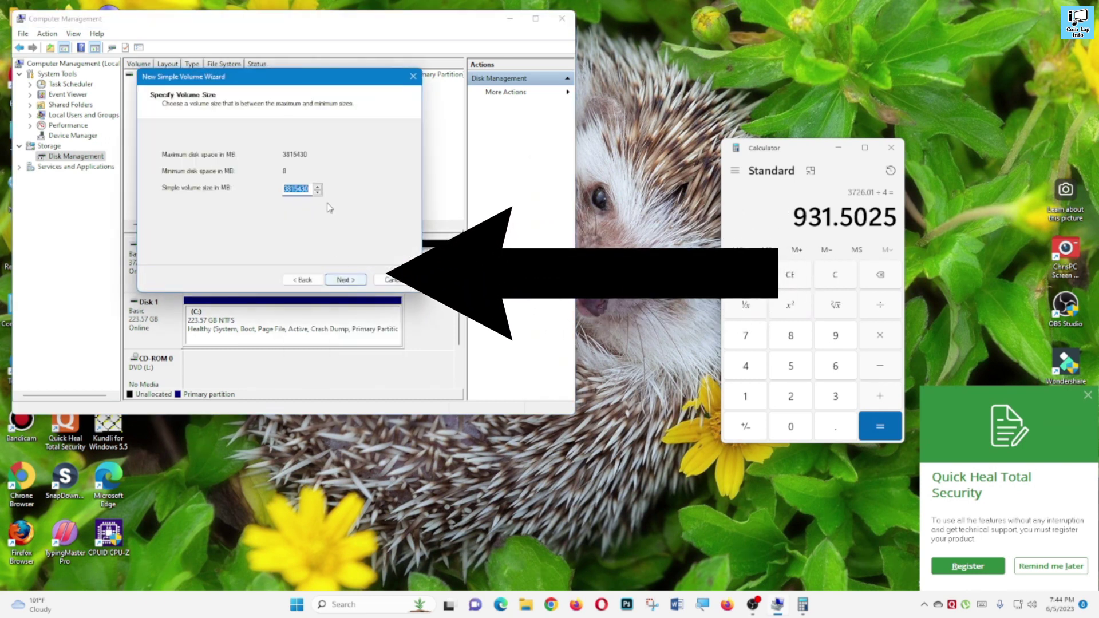
{"action": "left_click", "coordinate": [310, 191]}
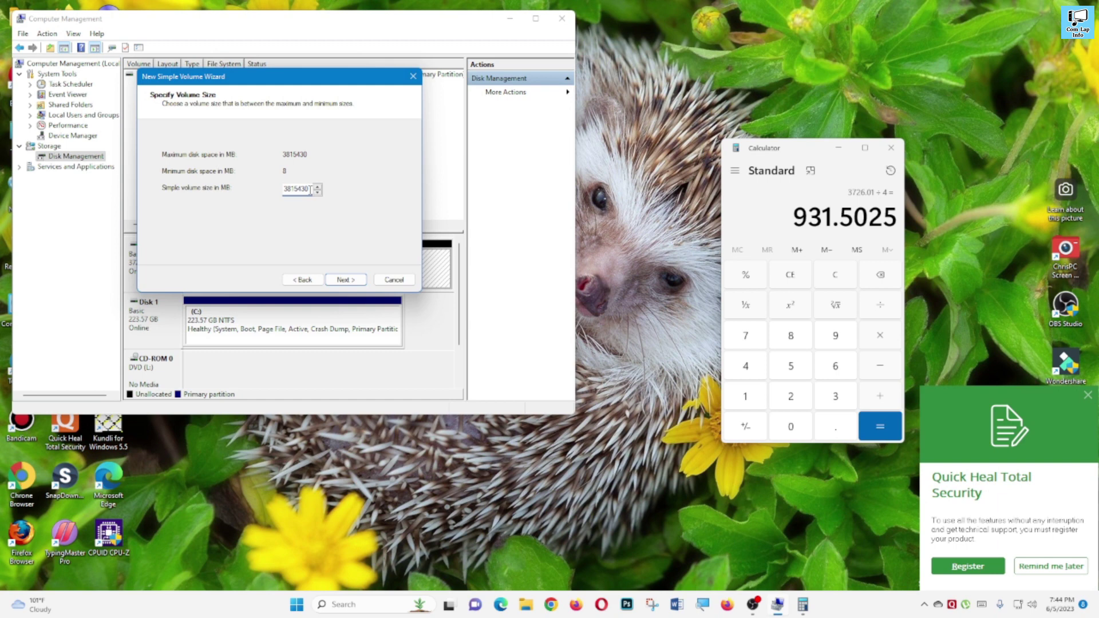
{"action": "double_click", "coordinate": [309, 190]}
{"action": "type", "text": "1050000"}
{"action": "left_click", "coordinate": [346, 279]}
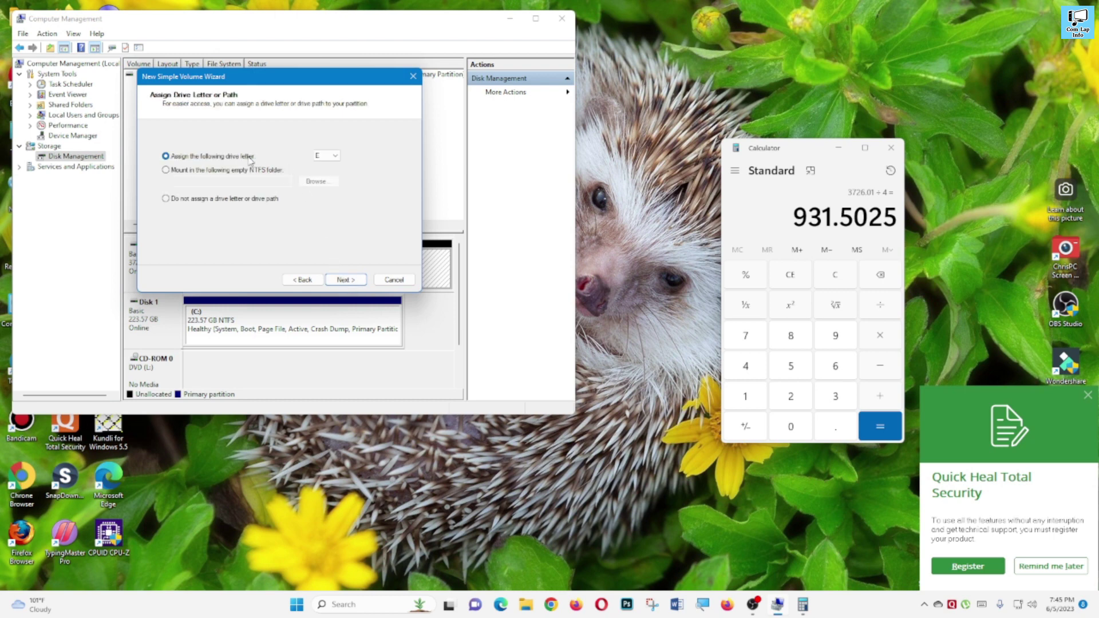
Try mounting the volume in an empty NTFS folder, browse for a drive path, and return to assigning drive letter E
{"action": "left_click", "coordinate": [185, 170]}
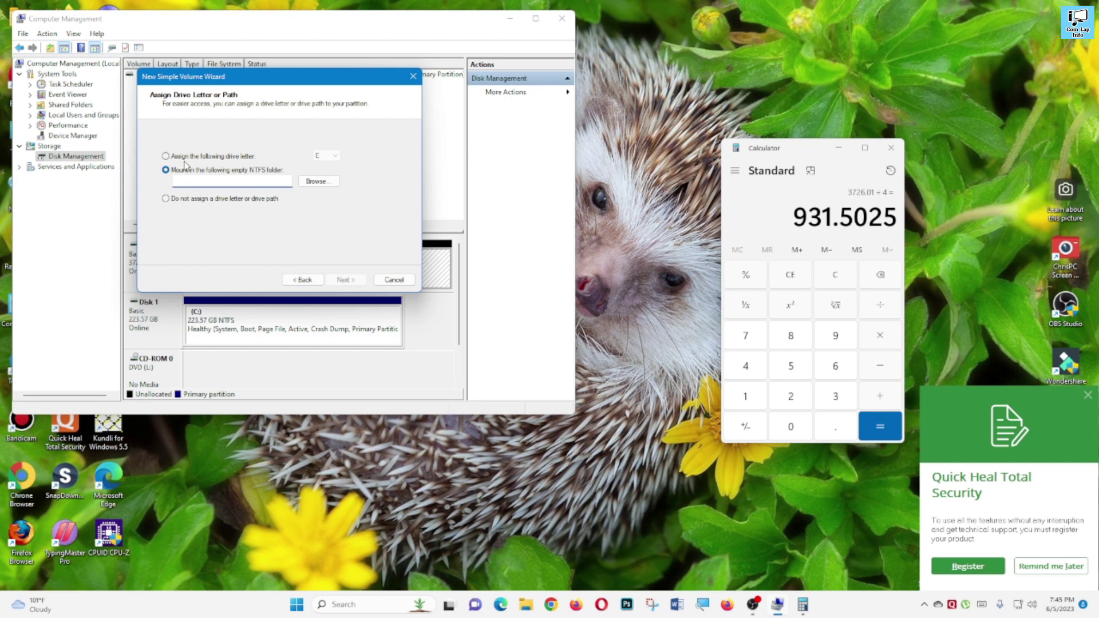
{"action": "left_click", "coordinate": [184, 158]}
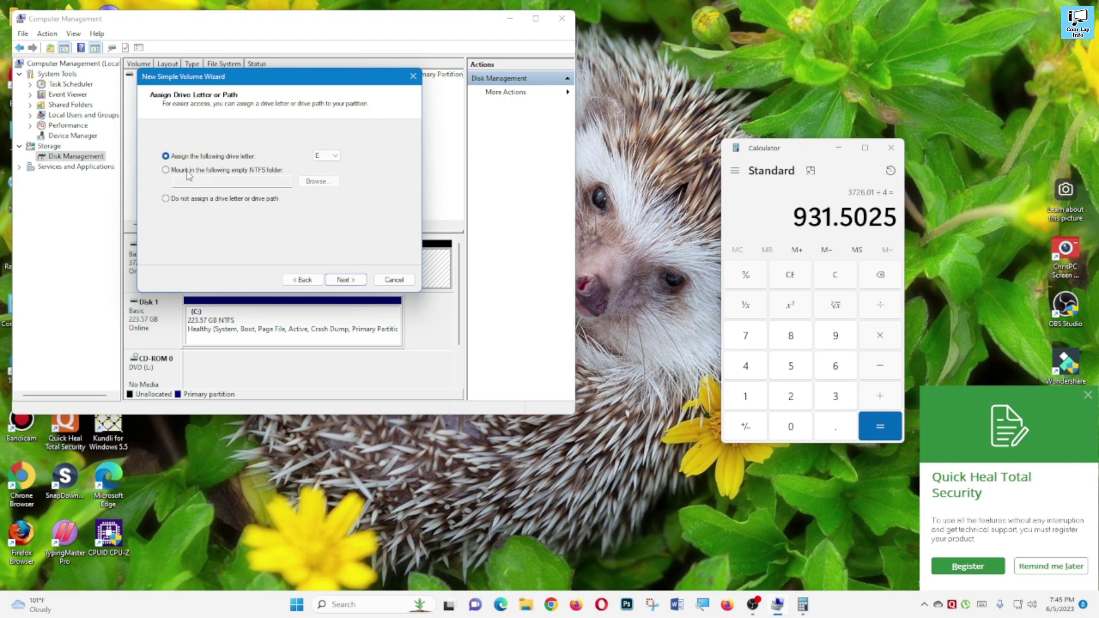
{"action": "left_click", "coordinate": [187, 172]}
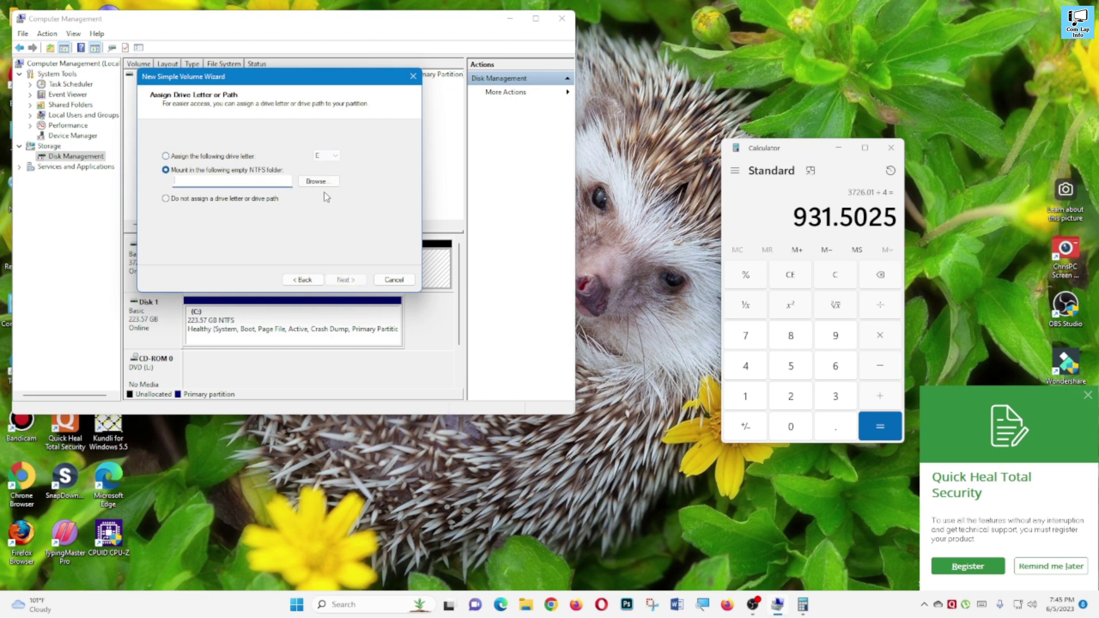
{"action": "left_click", "coordinate": [326, 182]}
{"action": "left_click", "coordinate": [349, 204]}
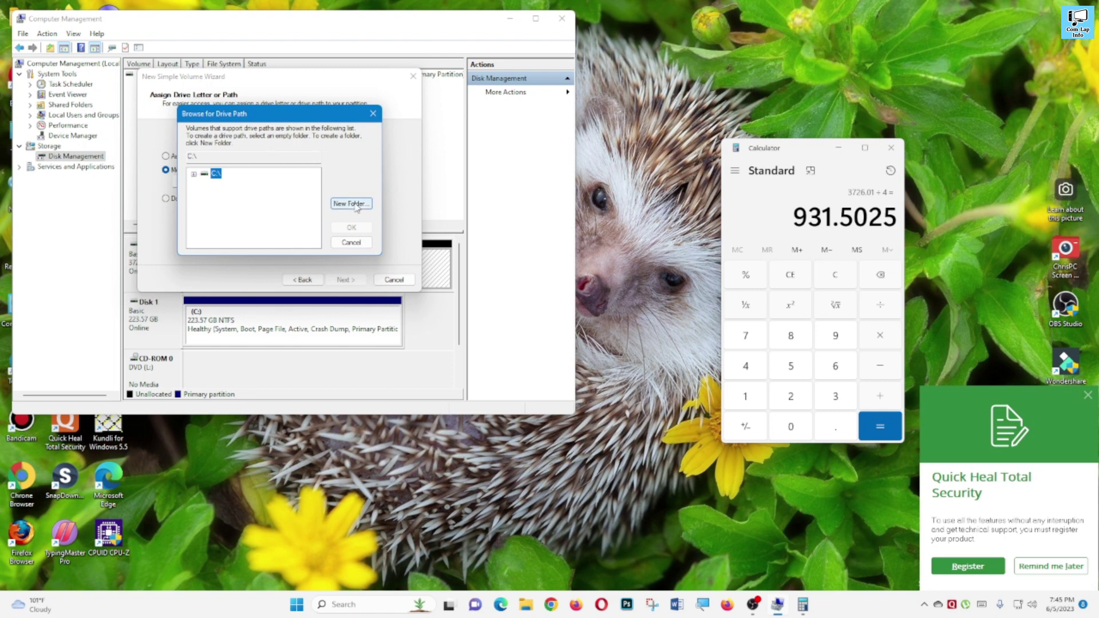
{"action": "left_click", "coordinate": [351, 242]}
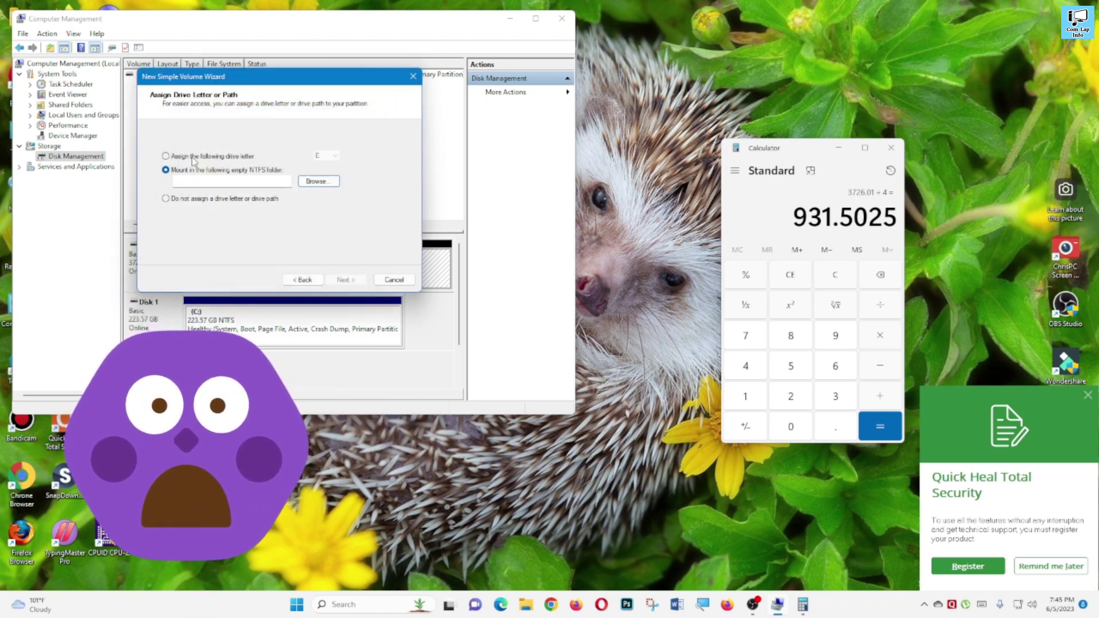
{"action": "left_click", "coordinate": [166, 156]}
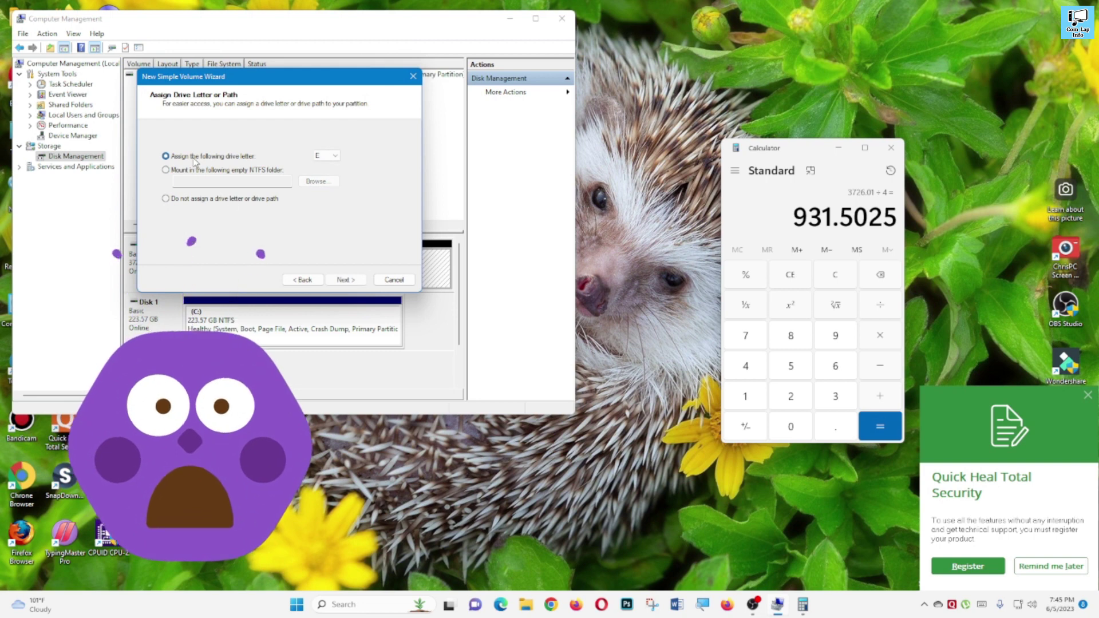
Finish the first volume with drive letter E and an NTFS quick format labelled New Volume, and minimize its folder window
{"action": "left_click", "coordinate": [345, 281]}
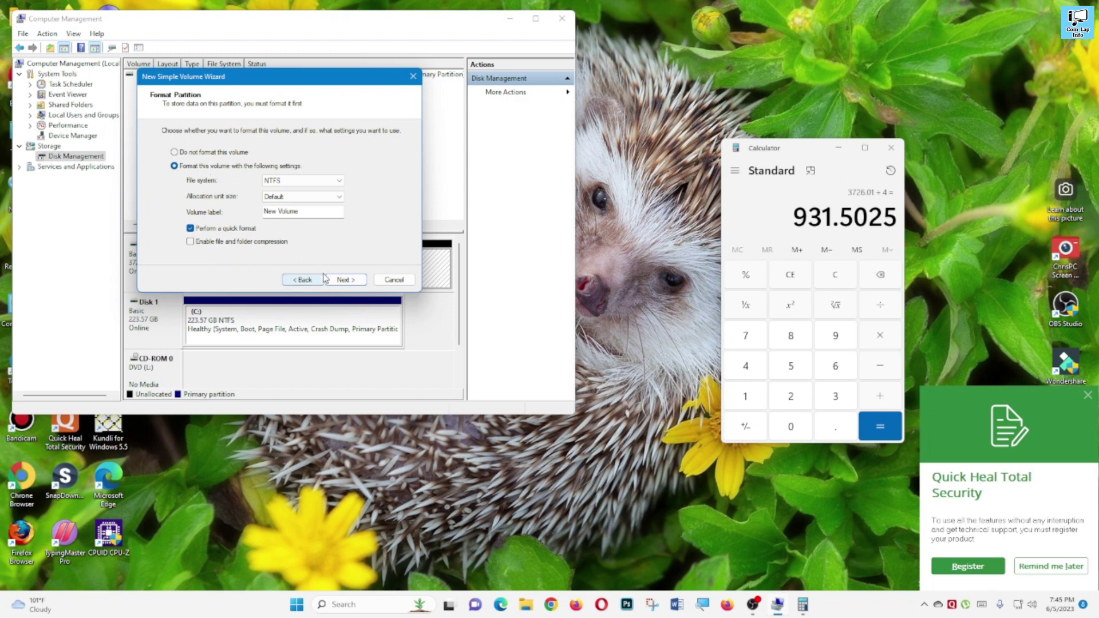
{"action": "left_click", "coordinate": [214, 153]}
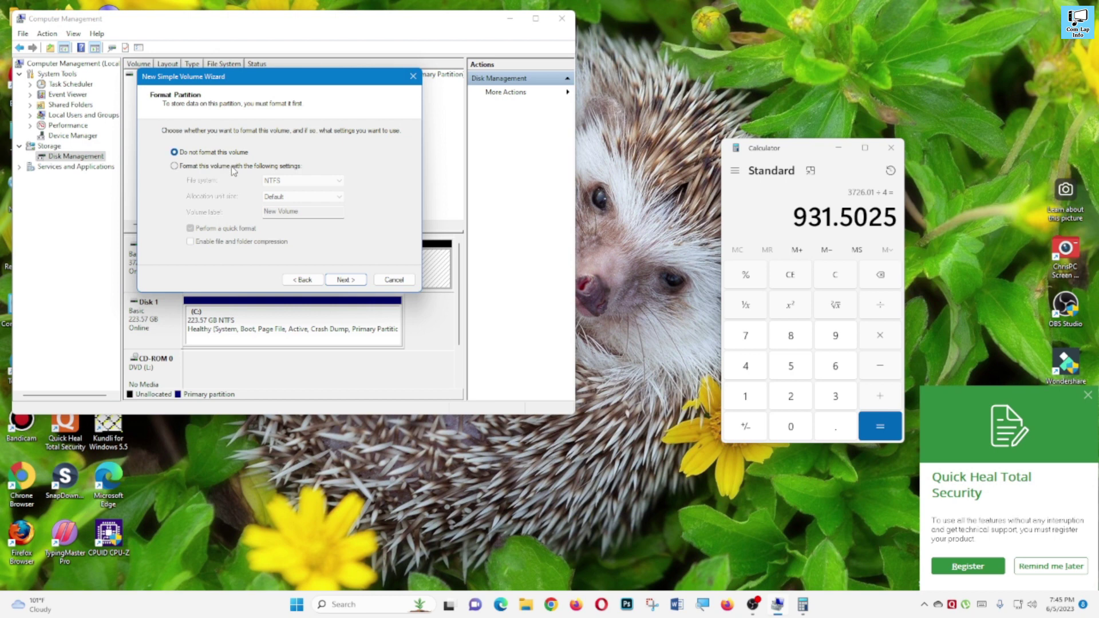
{"action": "left_click", "coordinate": [233, 167]}
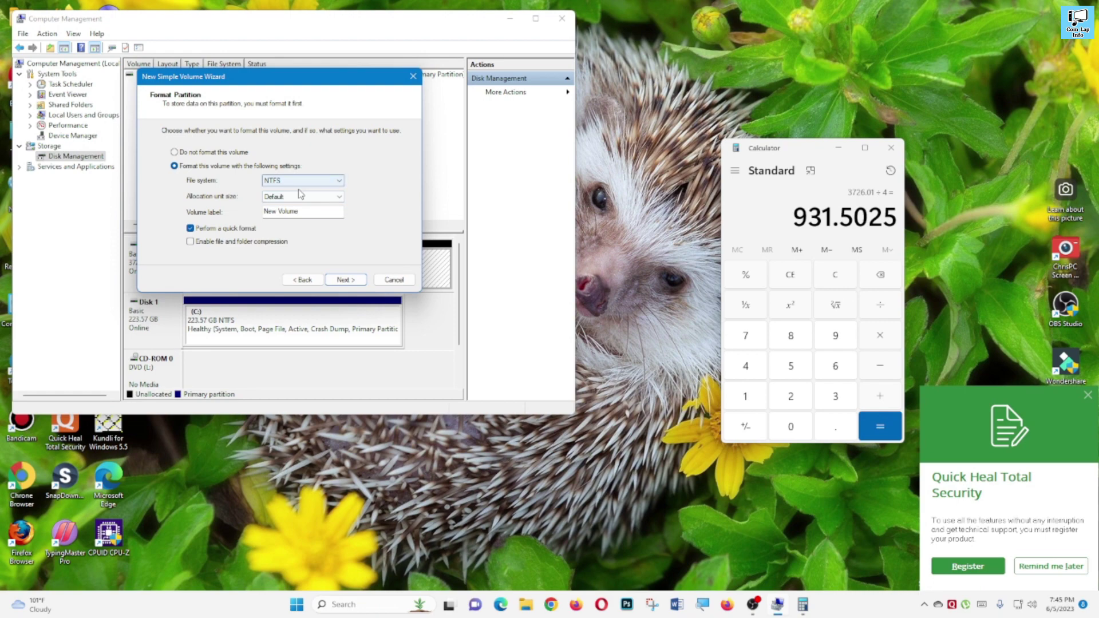
{"action": "left_click", "coordinate": [344, 280]}
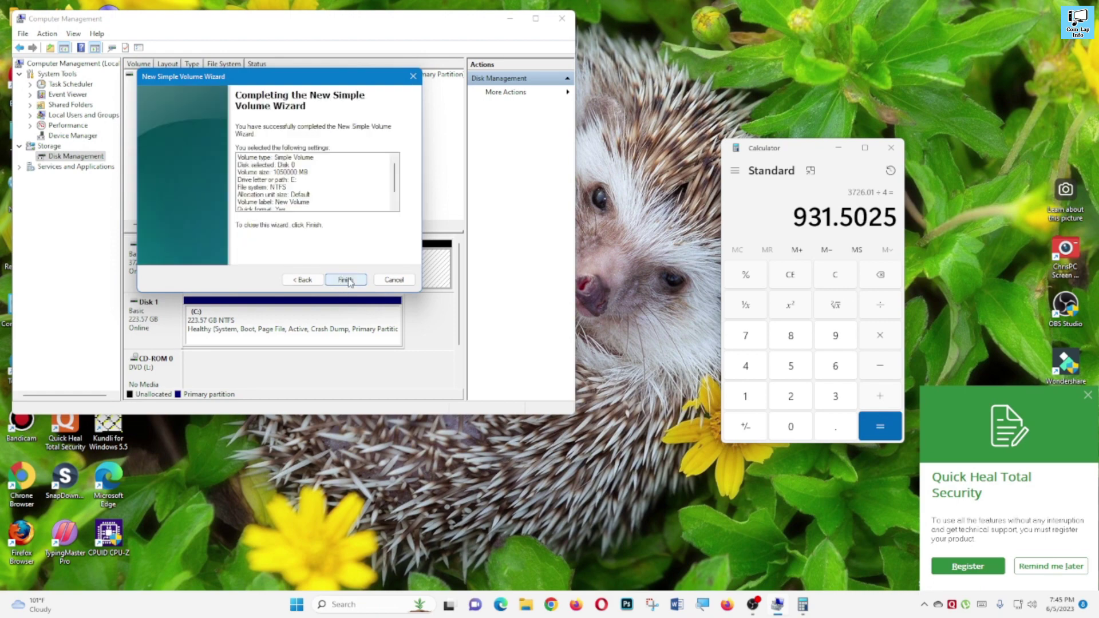
{"action": "left_click", "coordinate": [347, 280]}
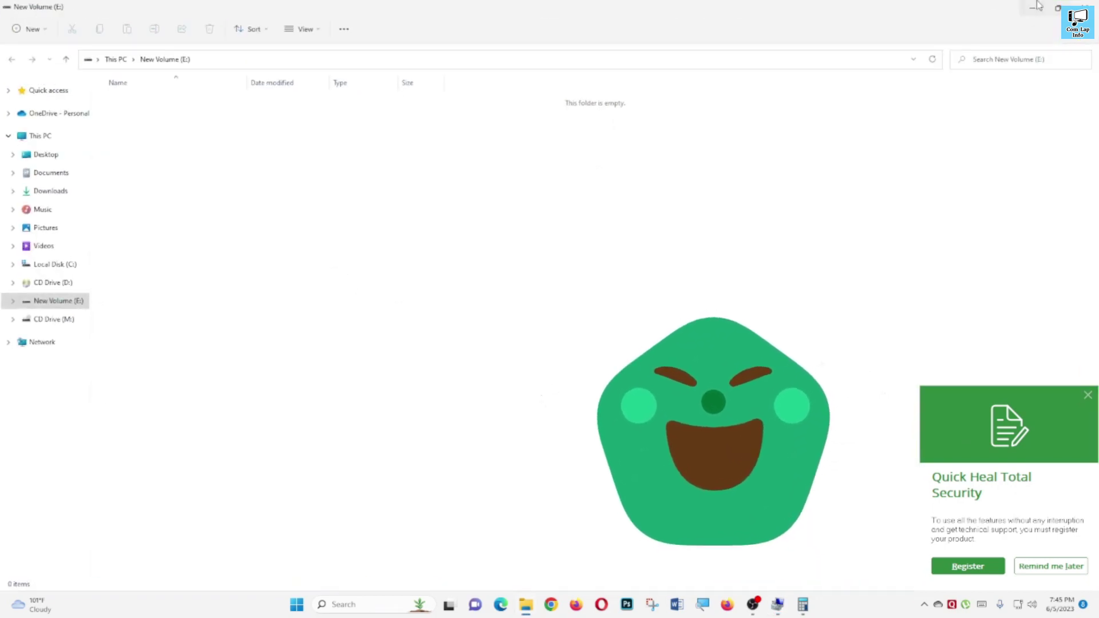
{"action": "left_click", "coordinate": [1035, 6]}
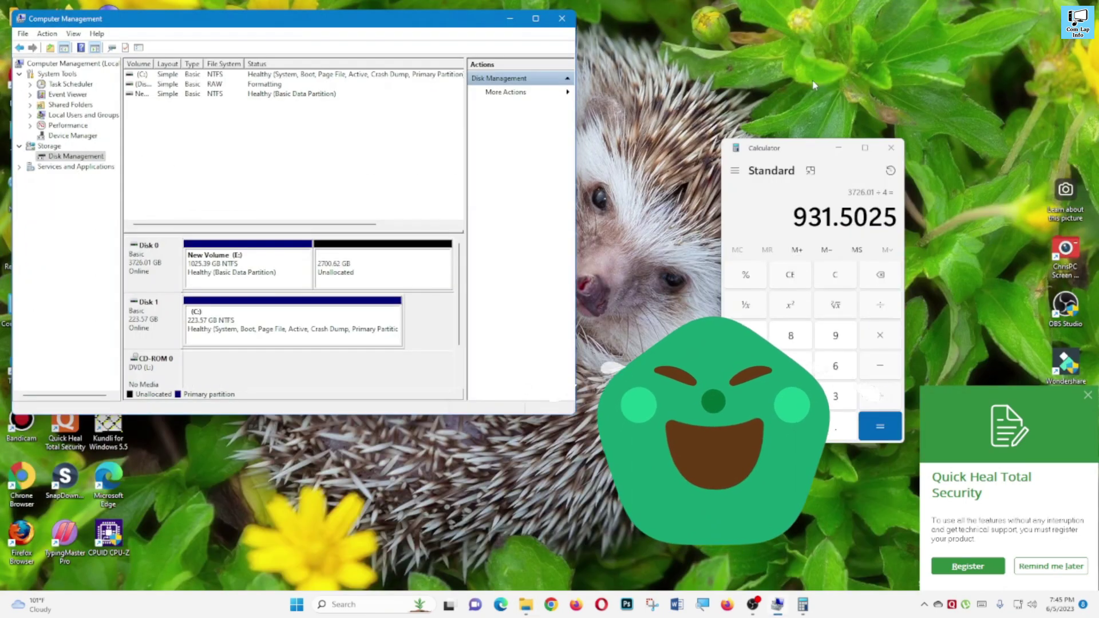
Start a second simple volume in Disk 0's remaining unallocated space with a size of 1050000 MB
{"action": "right_click", "coordinate": [378, 259]}
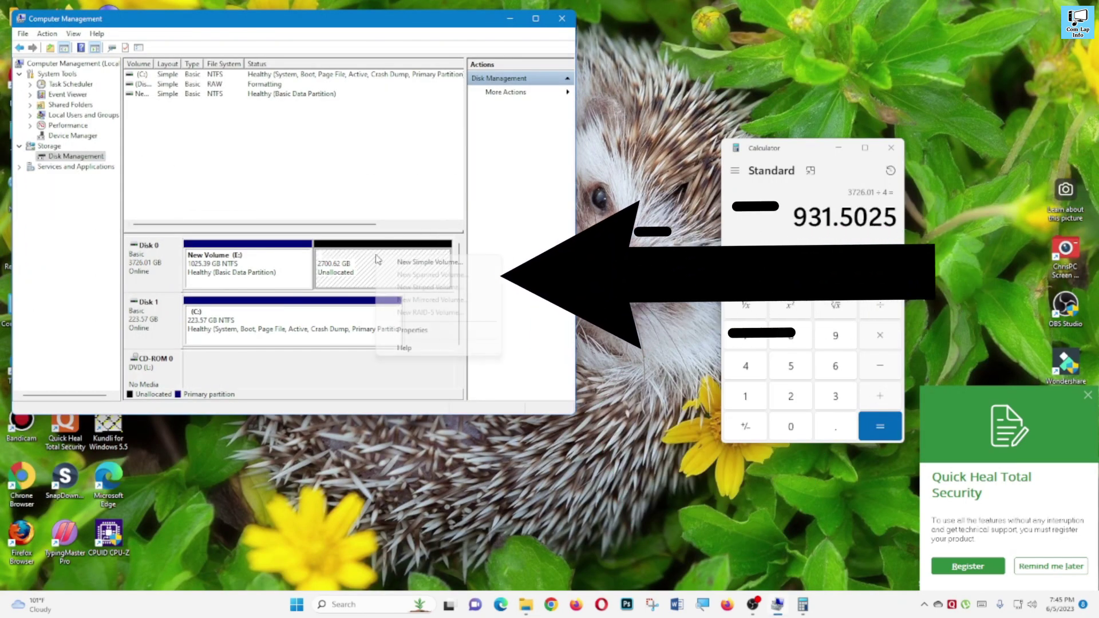
{"action": "left_click", "coordinate": [431, 262]}
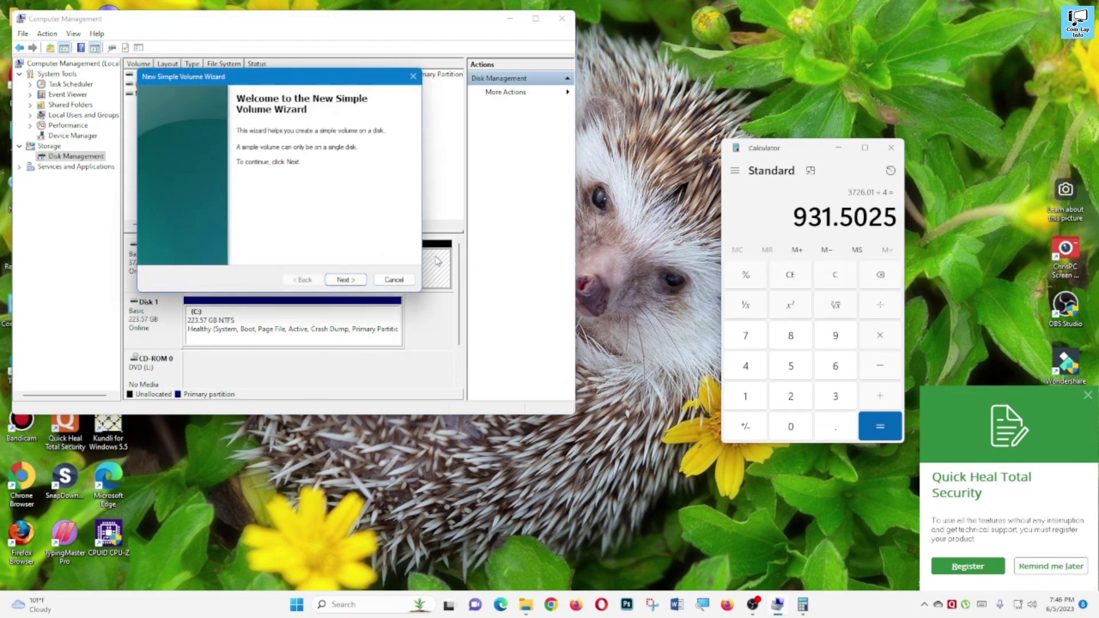
{"action": "left_click", "coordinate": [346, 280]}
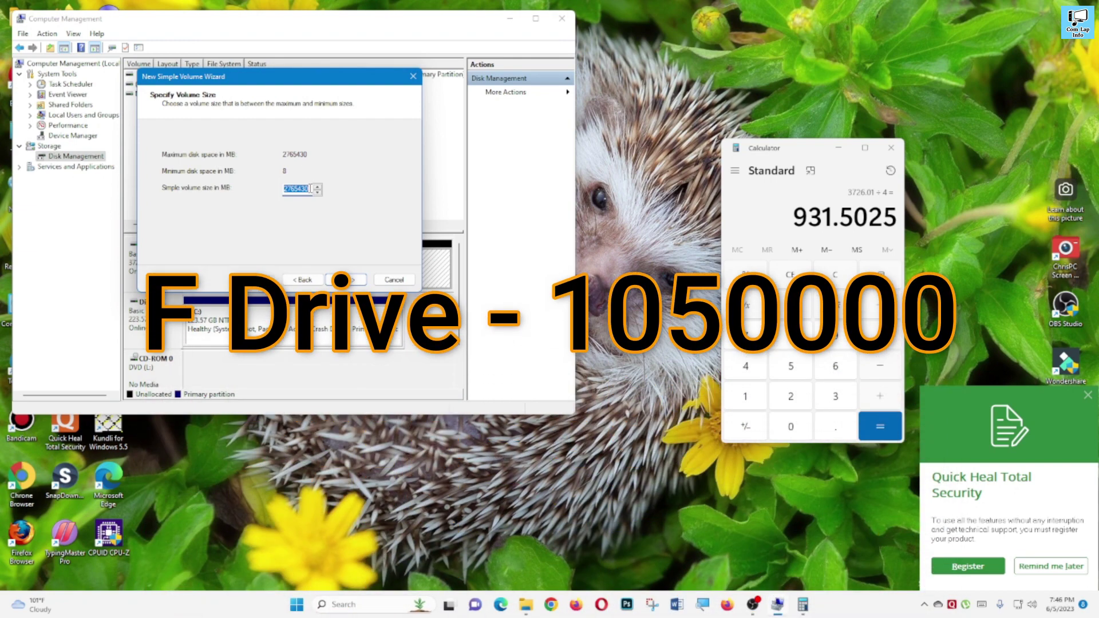
{"action": "type", "text": "1050000"}
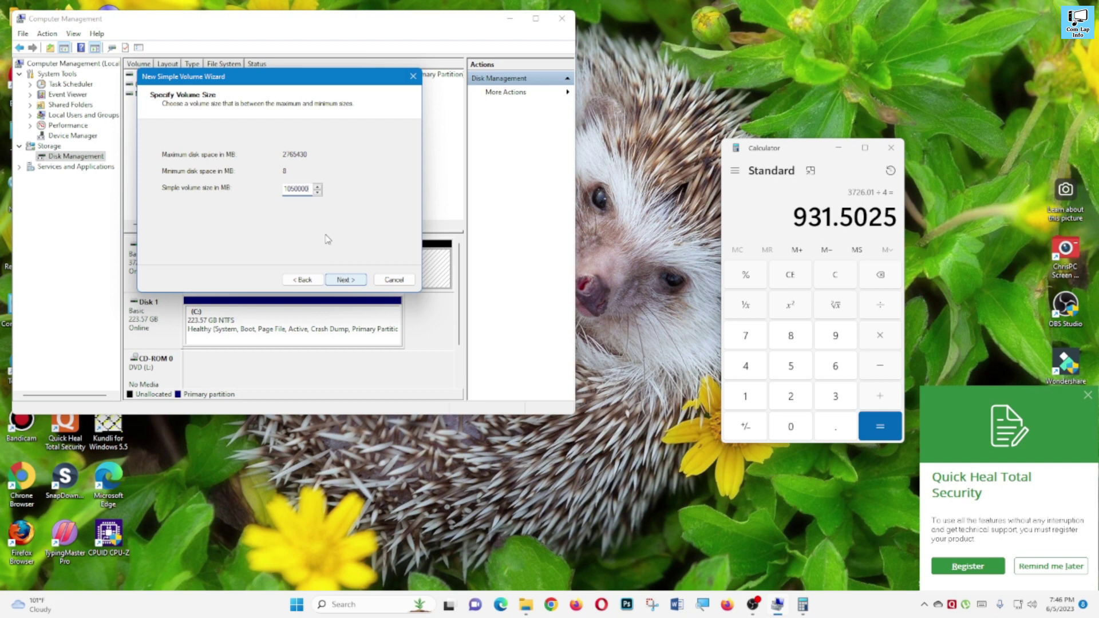
{"action": "left_click", "coordinate": [293, 188]}
{"action": "left_click", "coordinate": [347, 280]}
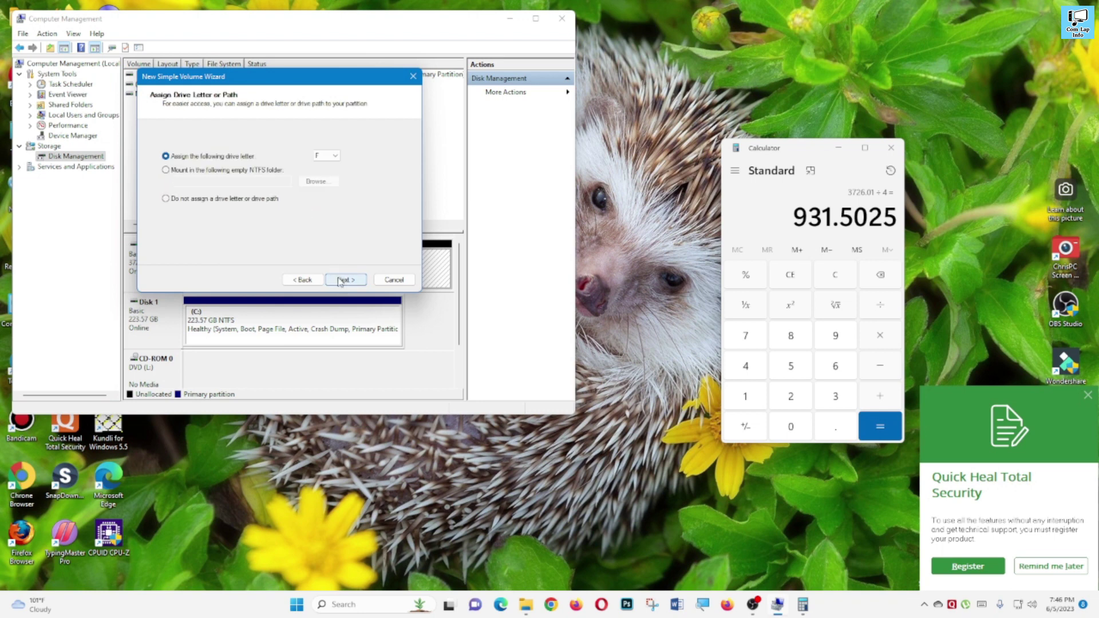
Finish the second volume with drive letter F and an NTFS quick format using the label New Volume
{"action": "left_click", "coordinate": [345, 280]}
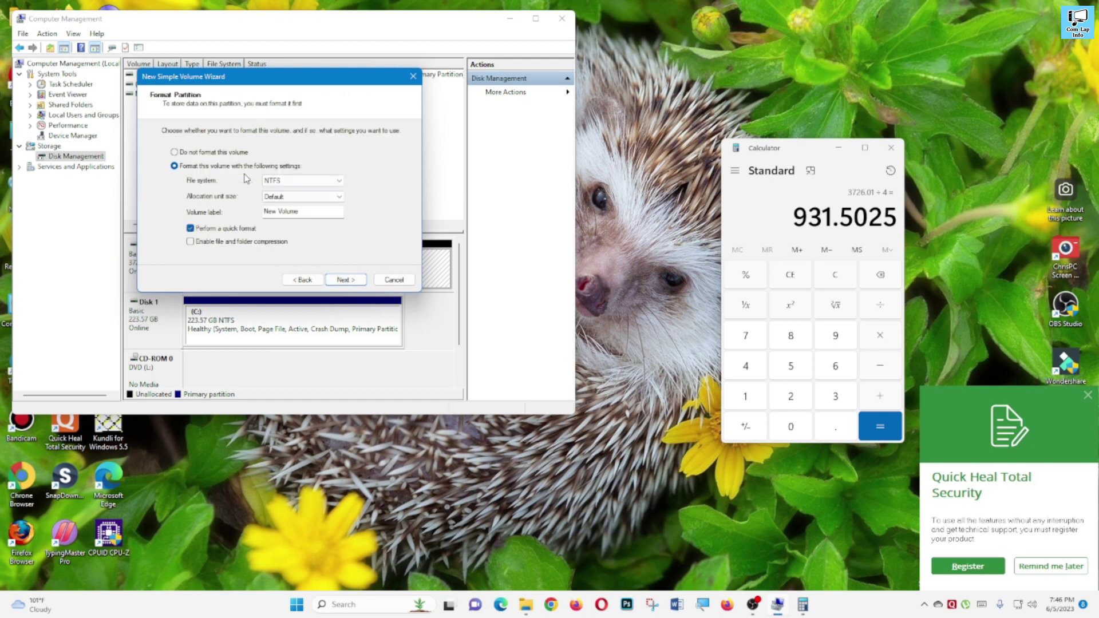
{"action": "left_click", "coordinate": [345, 280]}
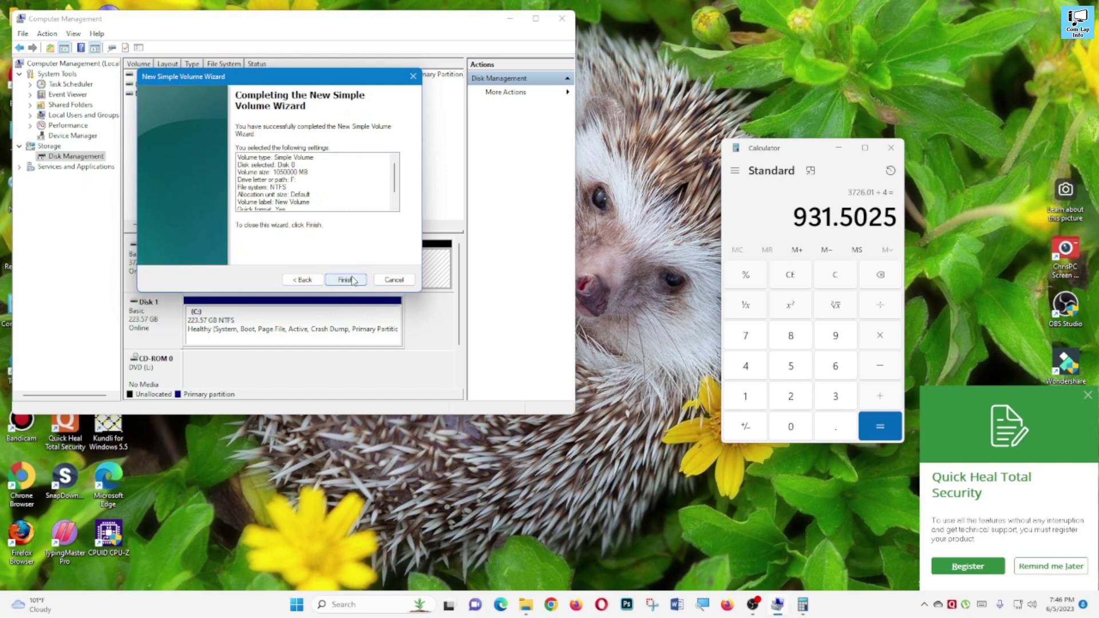
{"action": "left_click", "coordinate": [347, 280]}
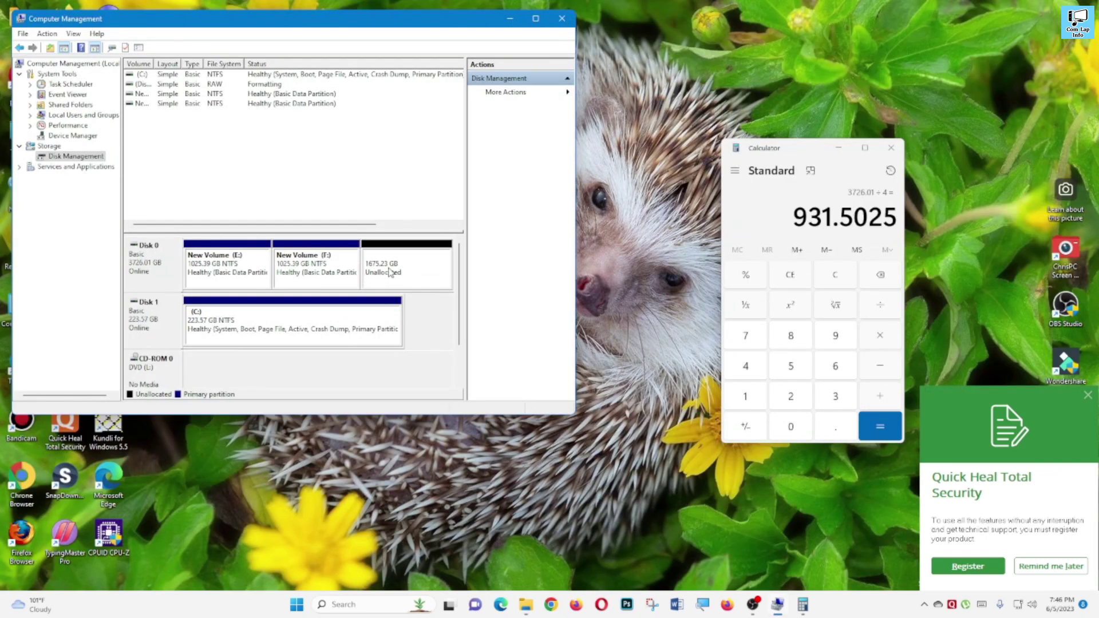
Start a third simple volume of 1050000 MB in the unallocated space after F:, moving the wizard off the disk layout
{"action": "left_click", "coordinate": [416, 273]}
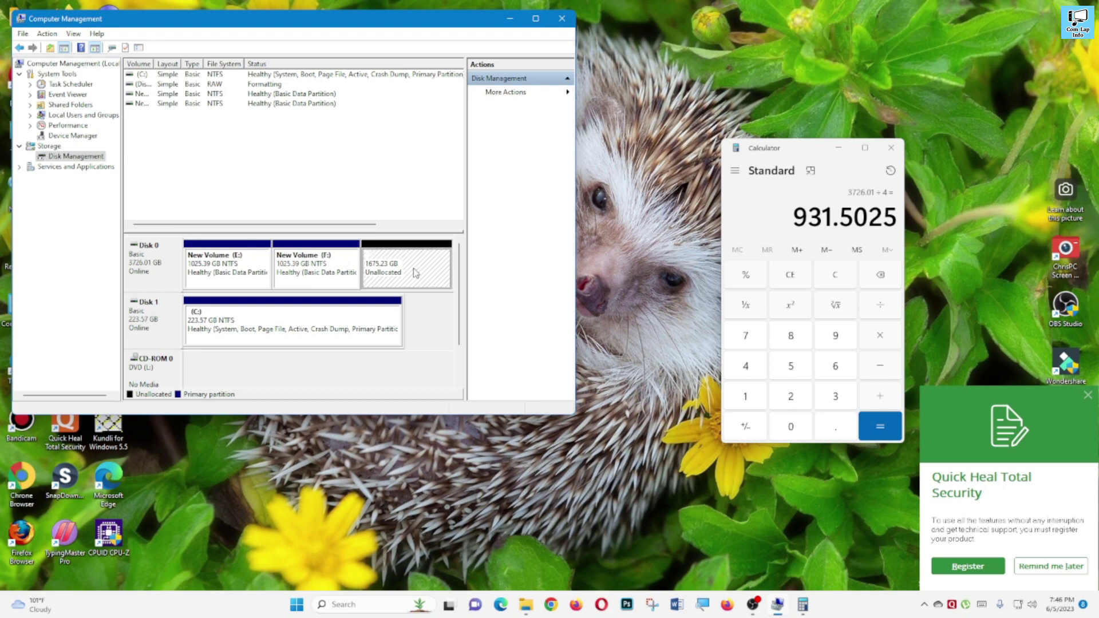
{"action": "right_click", "coordinate": [417, 273]}
{"action": "left_click", "coordinate": [438, 278]}
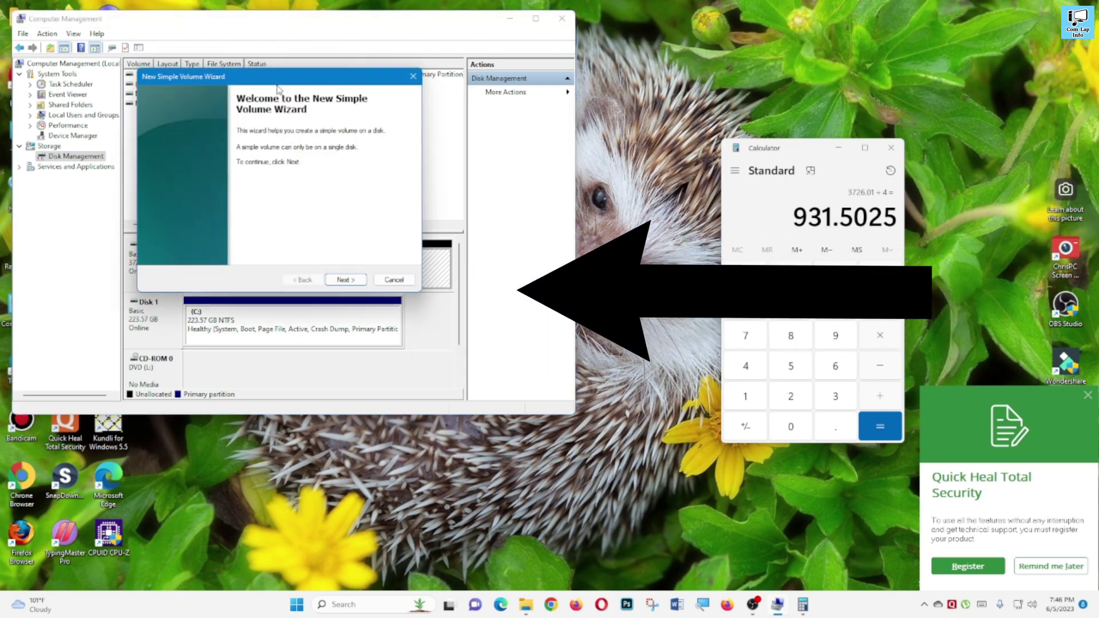
{"action": "left_click_drag", "start_coordinate": [318, 84], "coordinate": [463, 104]}
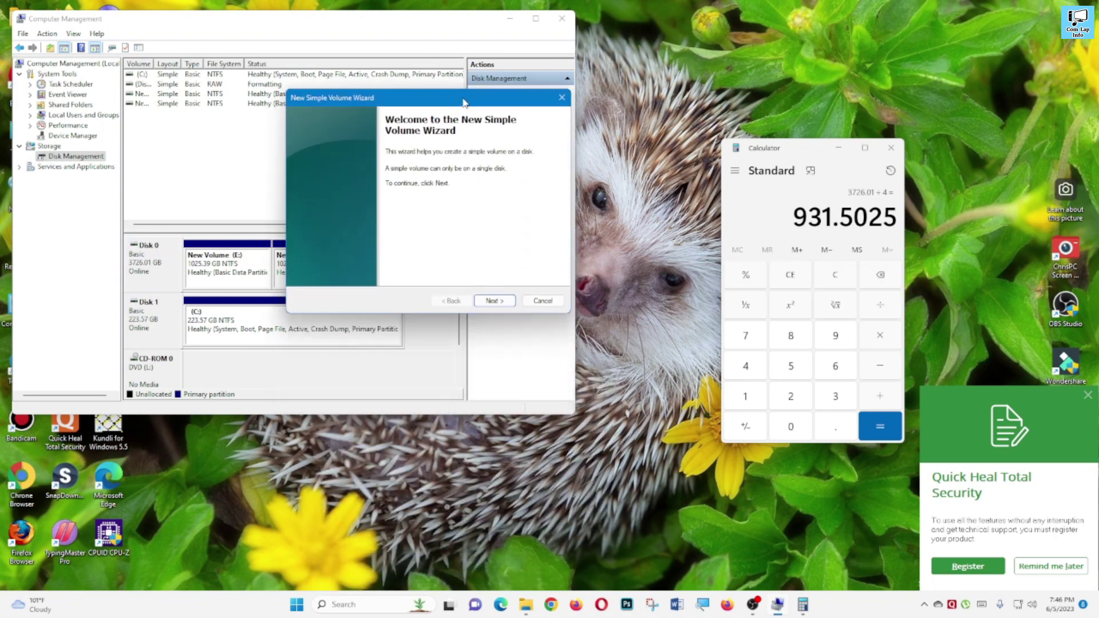
{"action": "left_click", "coordinate": [494, 301]}
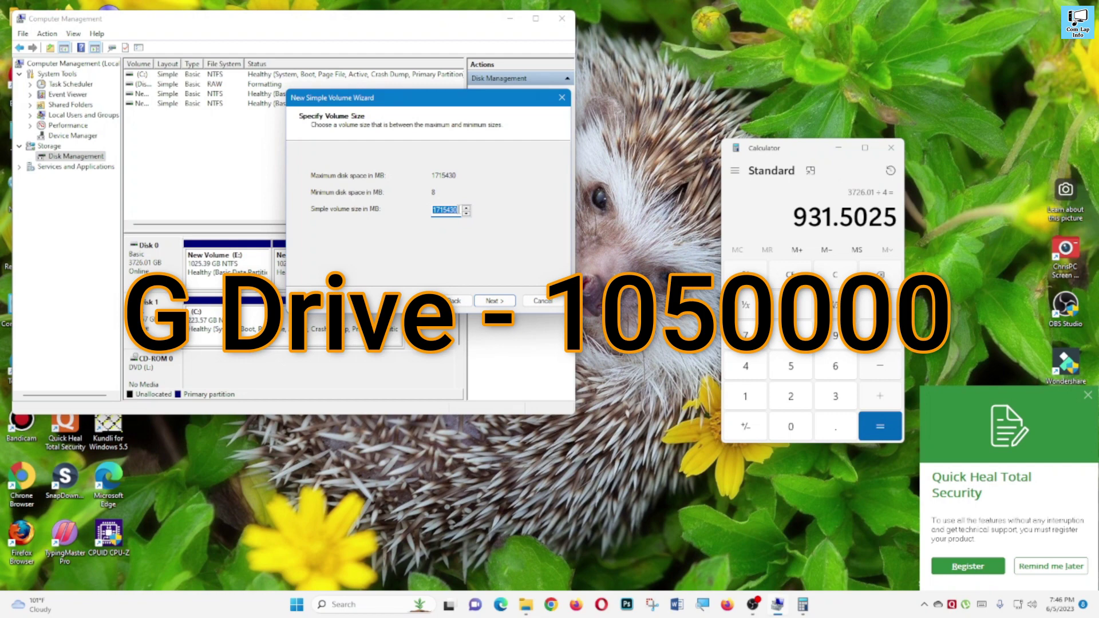
{"action": "type", "text": "1050000"}
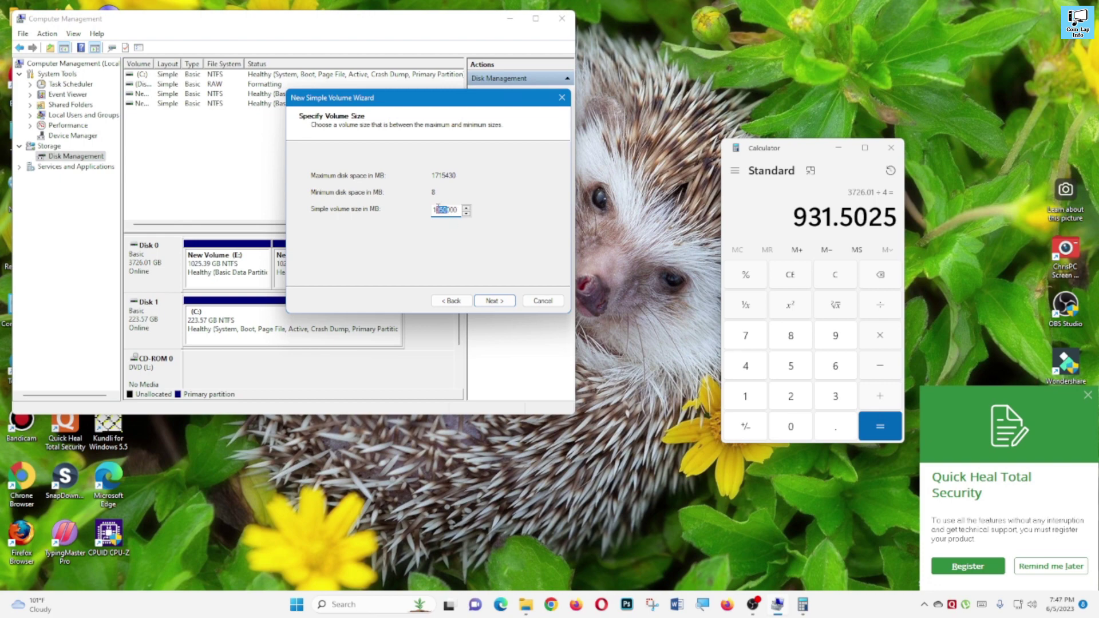
{"action": "left_click_drag", "start_coordinate": [438, 209], "coordinate": [433, 210]}
{"action": "left_click", "coordinate": [457, 211]}
{"action": "left_click", "coordinate": [493, 300]}
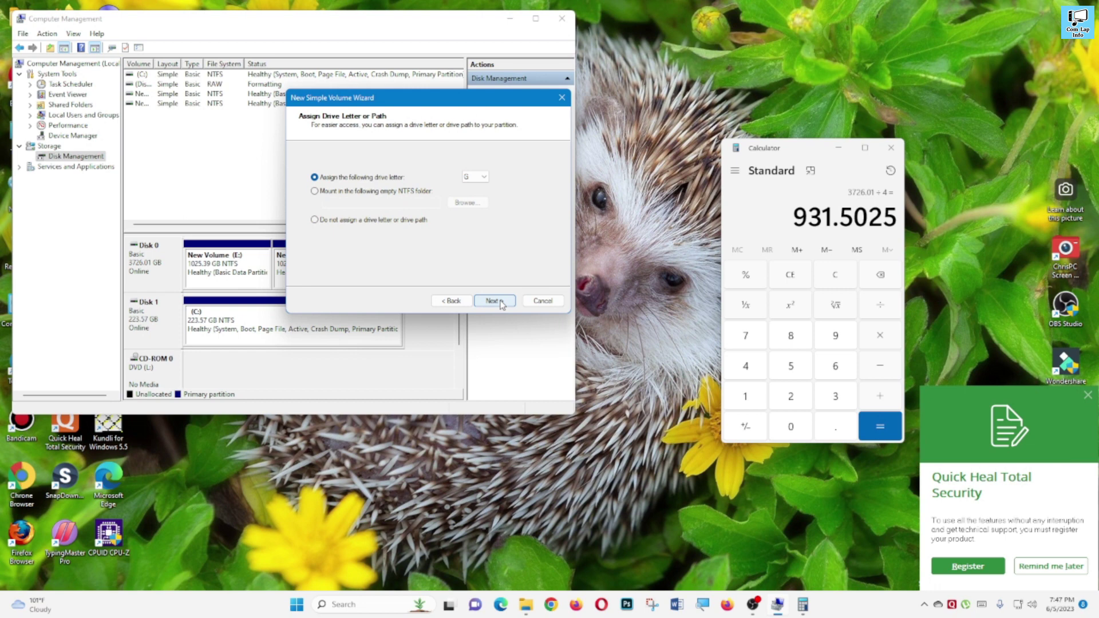
Finish the third volume with drive letter G and an NTFS quick format labelled New Volume, and close its folder window
{"action": "left_click", "coordinate": [494, 302]}
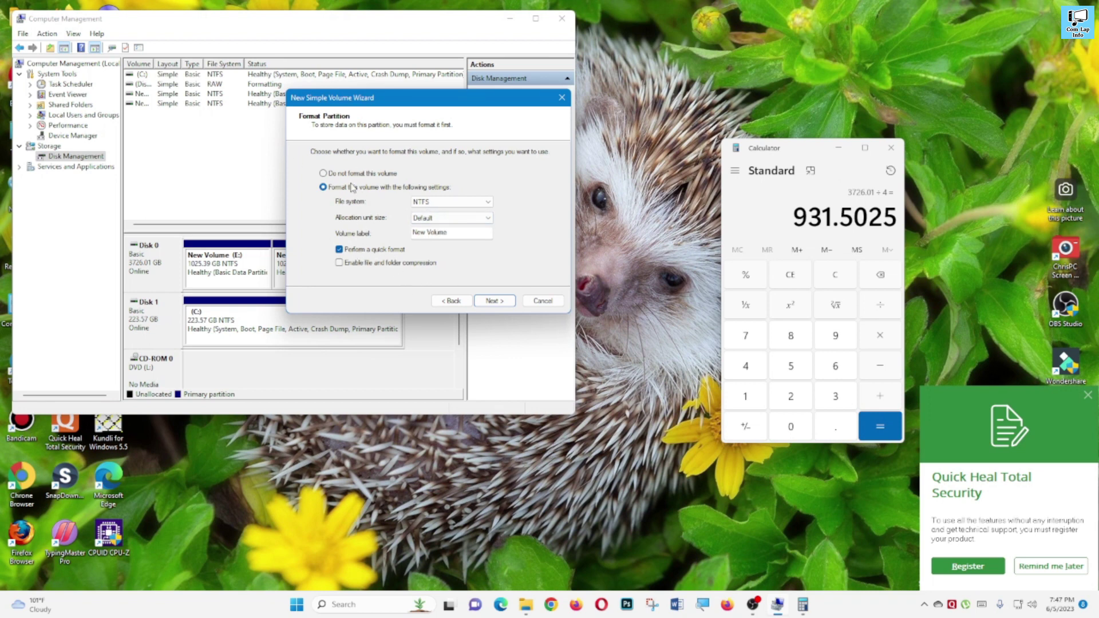
{"action": "left_click", "coordinate": [495, 301]}
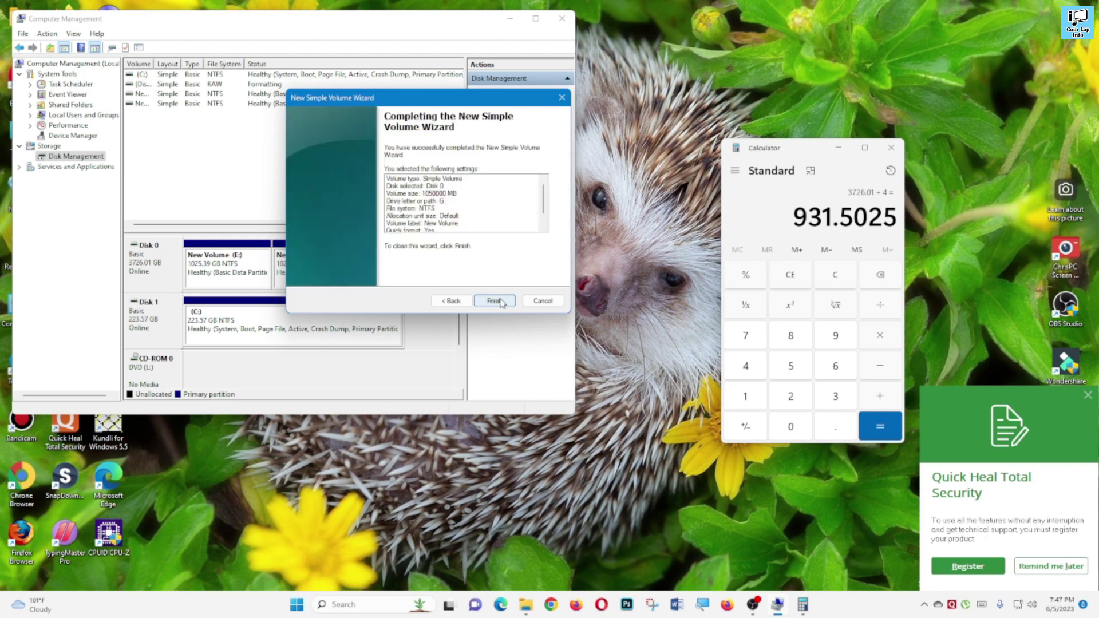
{"action": "left_click", "coordinate": [496, 302]}
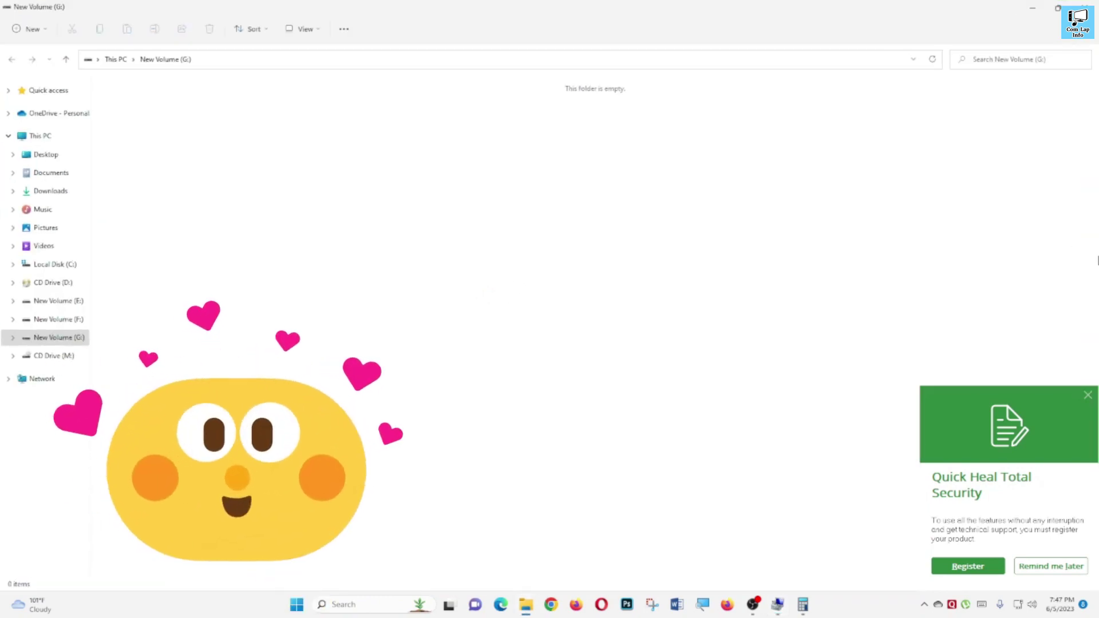
{"action": "left_click", "coordinate": [1085, 7]}
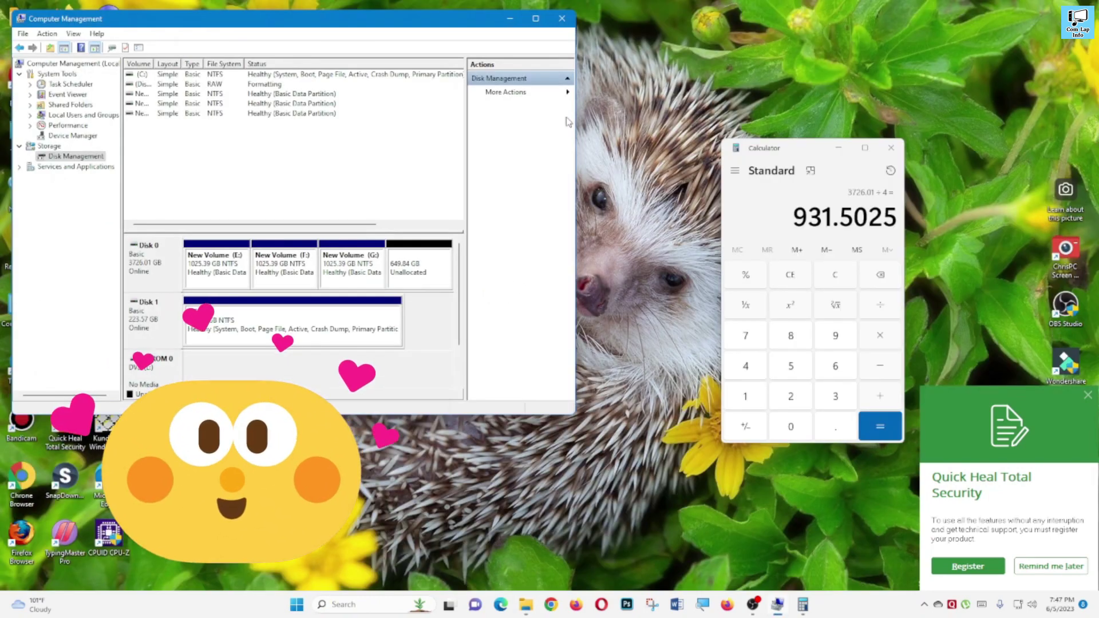
Start a fourth simple volume in Disk 0's remaining unallocated space, using the full 665430 MB
{"action": "left_click", "coordinate": [279, 275]}
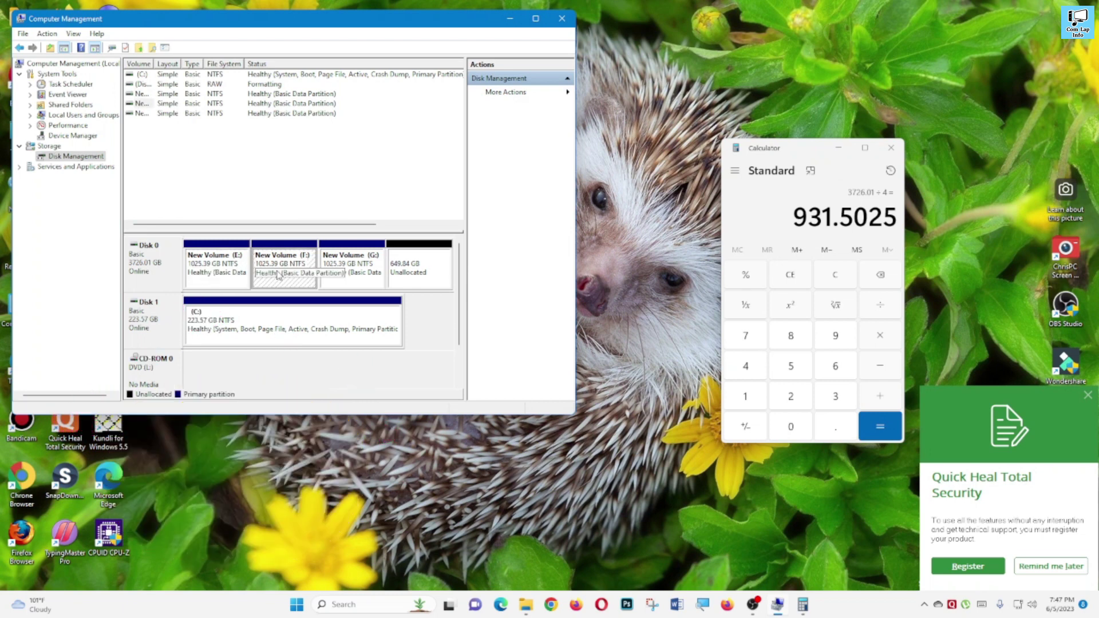
{"action": "left_click", "coordinate": [331, 274]}
{"action": "right_click", "coordinate": [438, 273]}
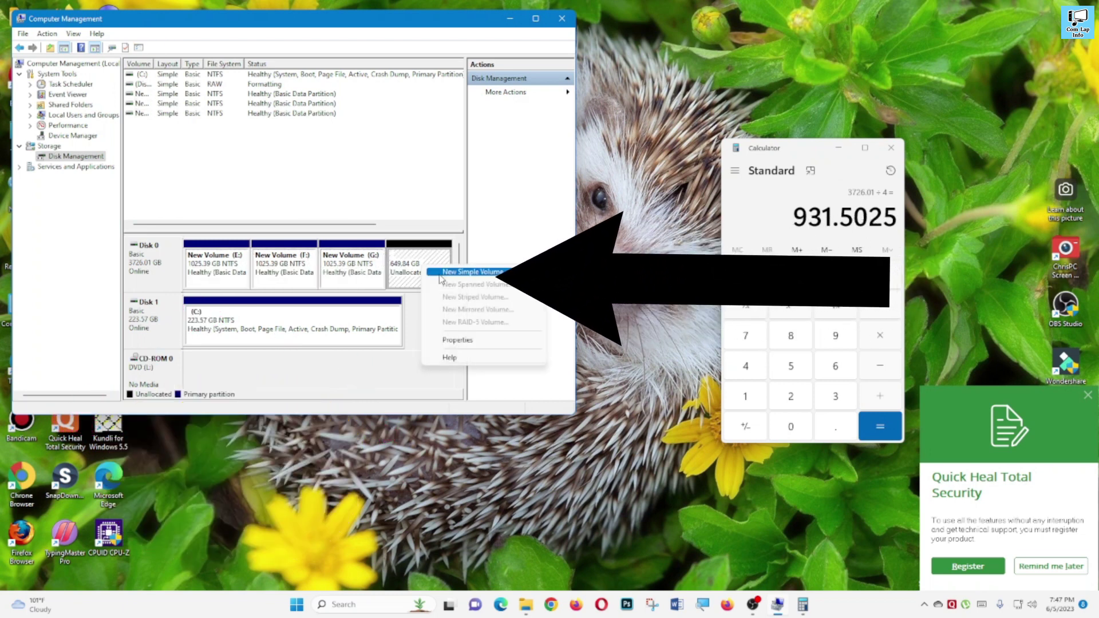
{"action": "left_click", "coordinate": [440, 277]}
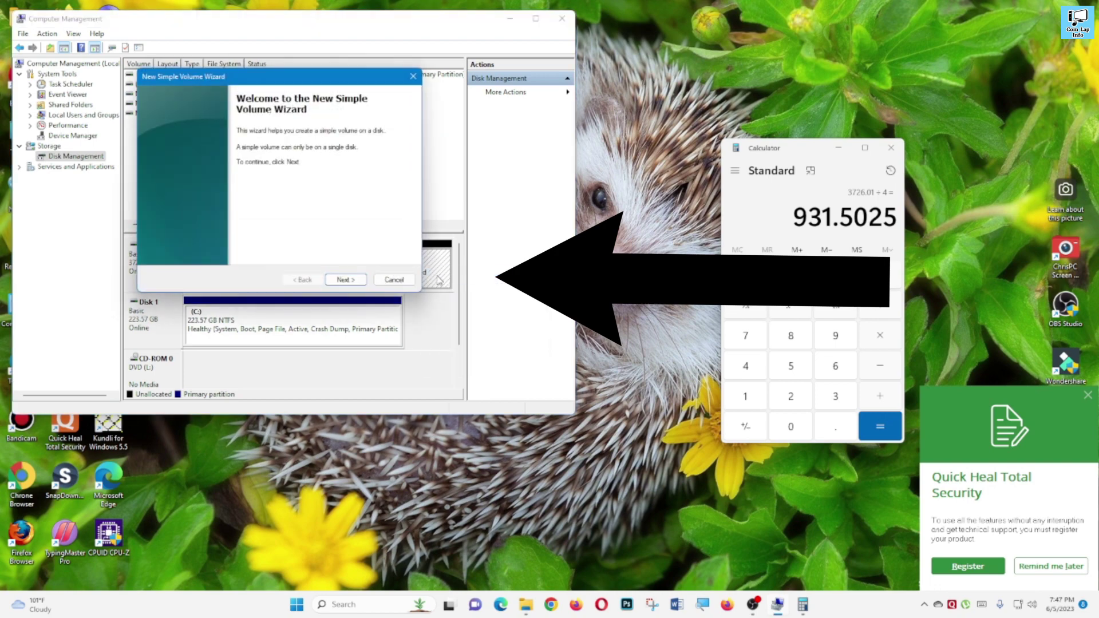
{"action": "left_click", "coordinate": [339, 283]}
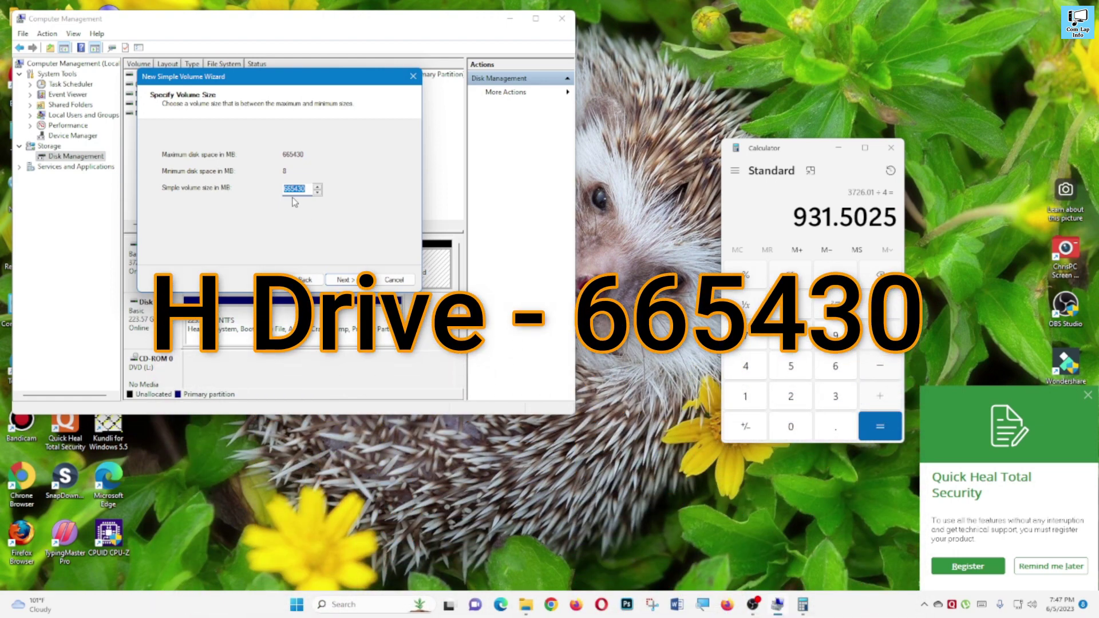
{"action": "left_click", "coordinate": [344, 279]}
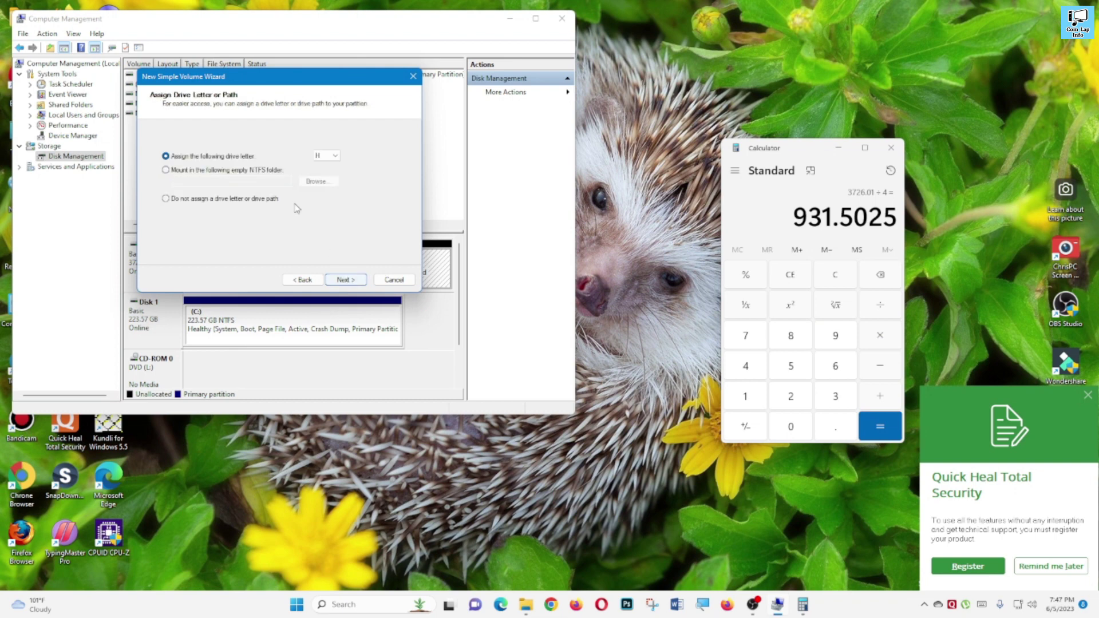
Finish the fourth volume with drive letter H and an NTFS quick format labelled New Volume
{"action": "left_click", "coordinate": [334, 281]}
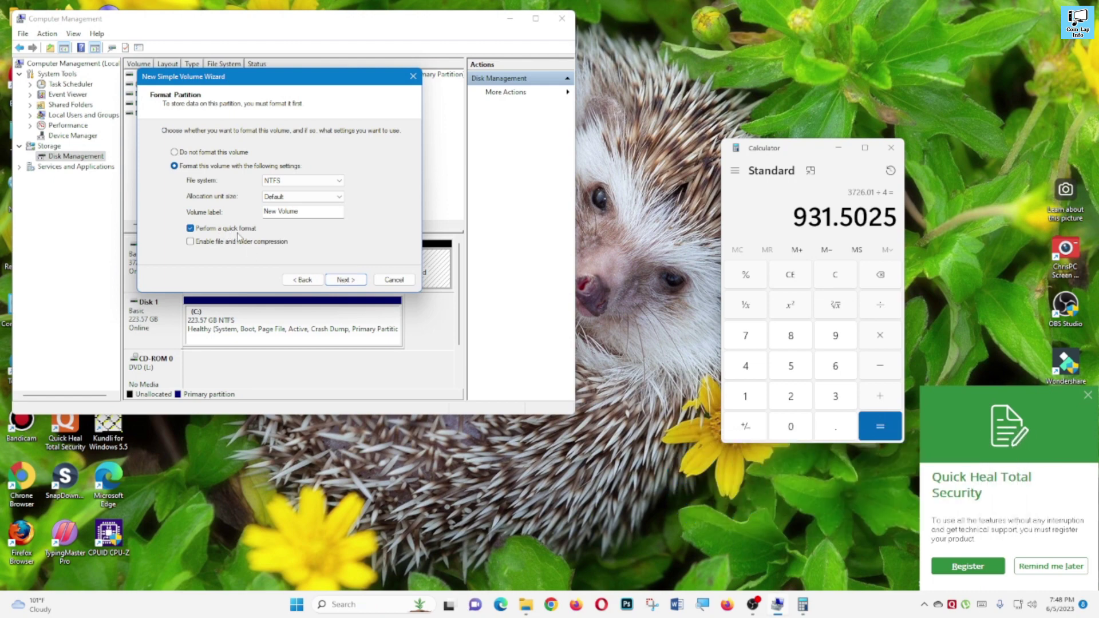
{"action": "left_click", "coordinate": [346, 279]}
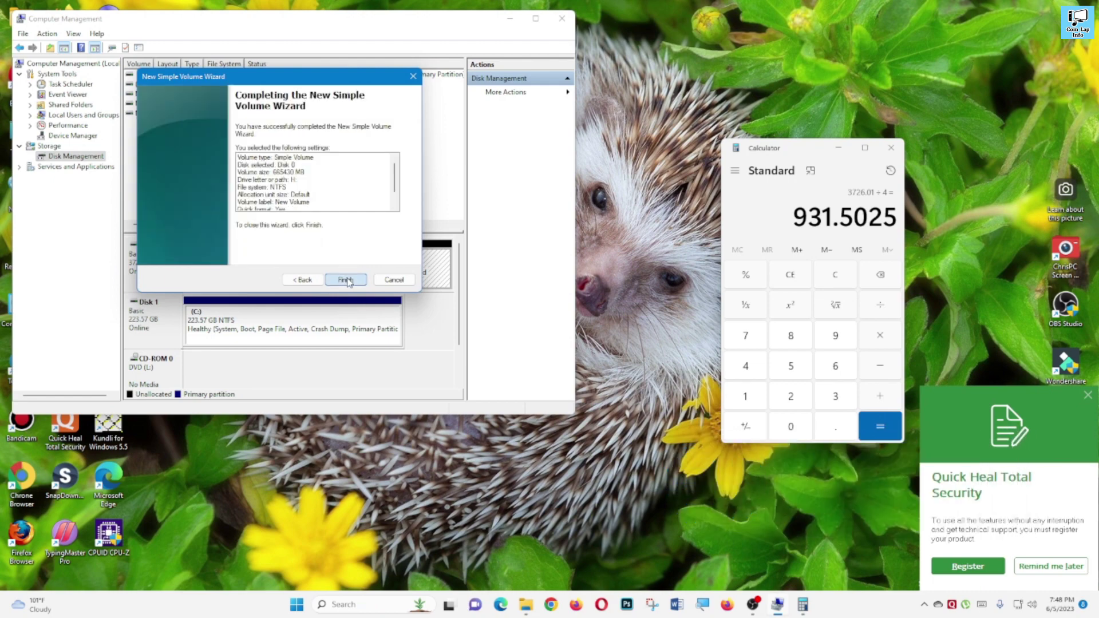
{"action": "left_click", "coordinate": [346, 279]}
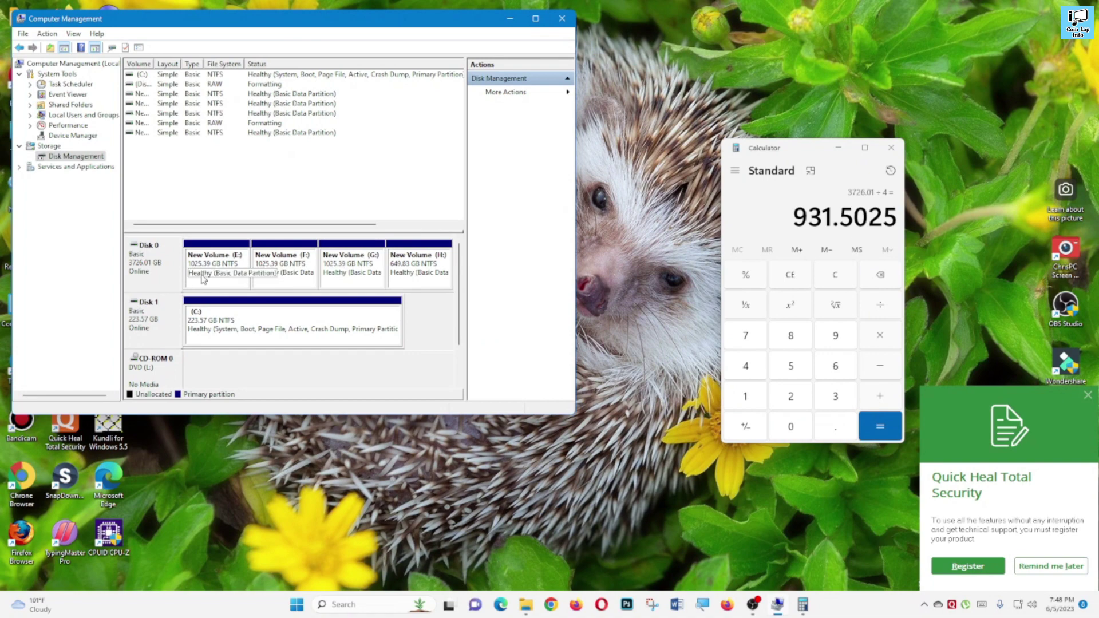
Review the sizes and status of the E:, F:, G: and H: volumes on Disk 0
{"action": "left_click", "coordinate": [351, 266]}
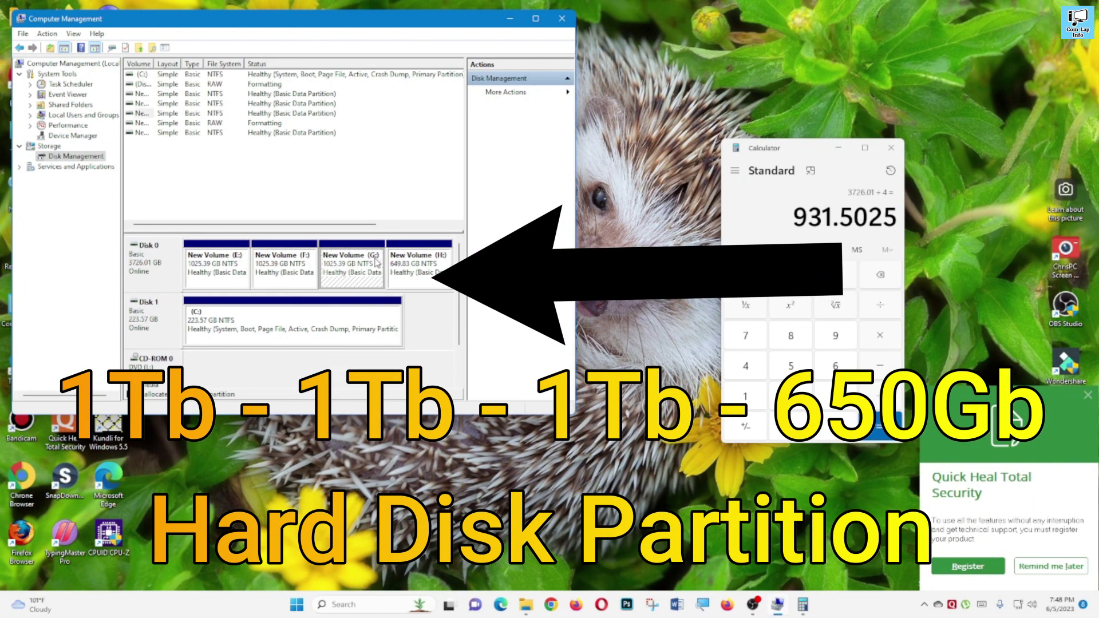
{"action": "left_click", "coordinate": [414, 269]}
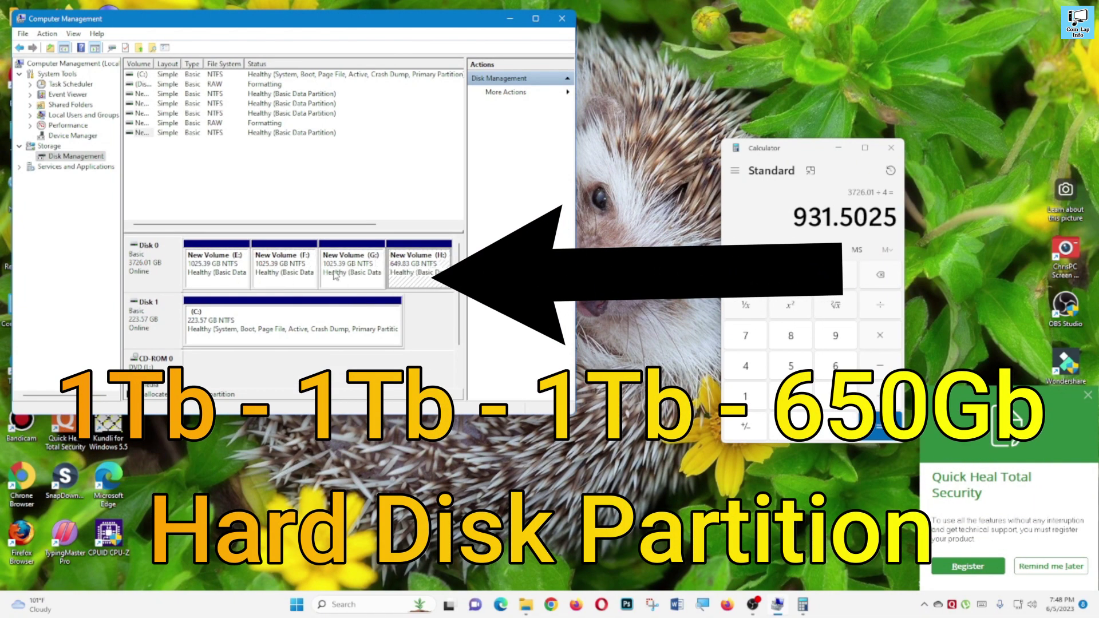
{"action": "left_click", "coordinate": [212, 272]}
{"action": "left_click", "coordinate": [269, 274]}
{"action": "left_click", "coordinate": [381, 279]}
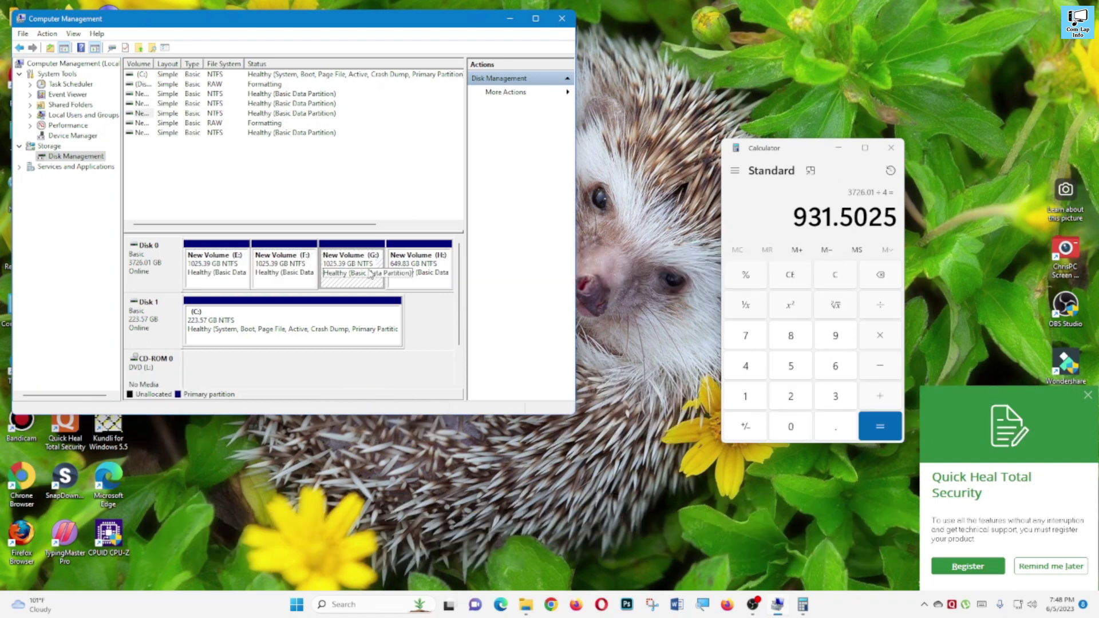
{"action": "left_click", "coordinate": [234, 271]}
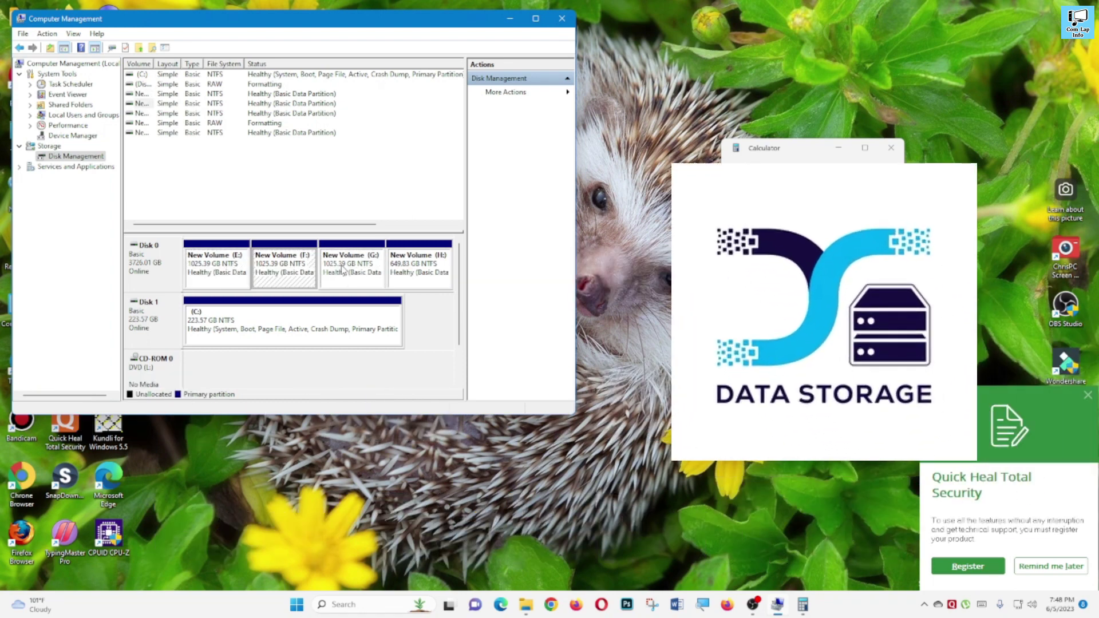
{"action": "left_click", "coordinate": [417, 266]}
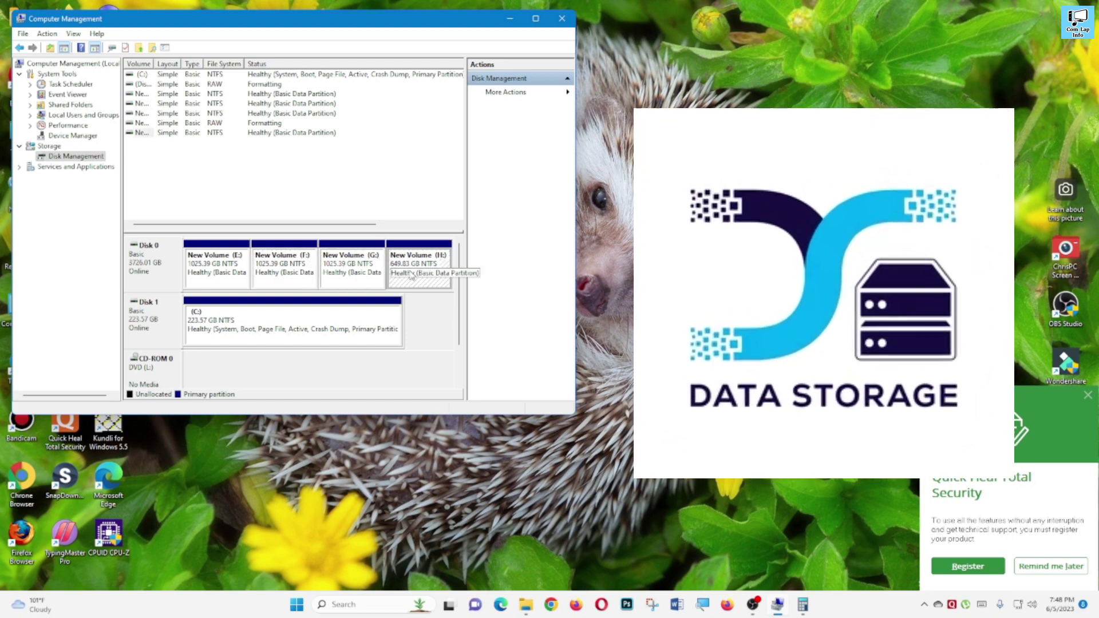
{"action": "left_click", "coordinate": [284, 268]}
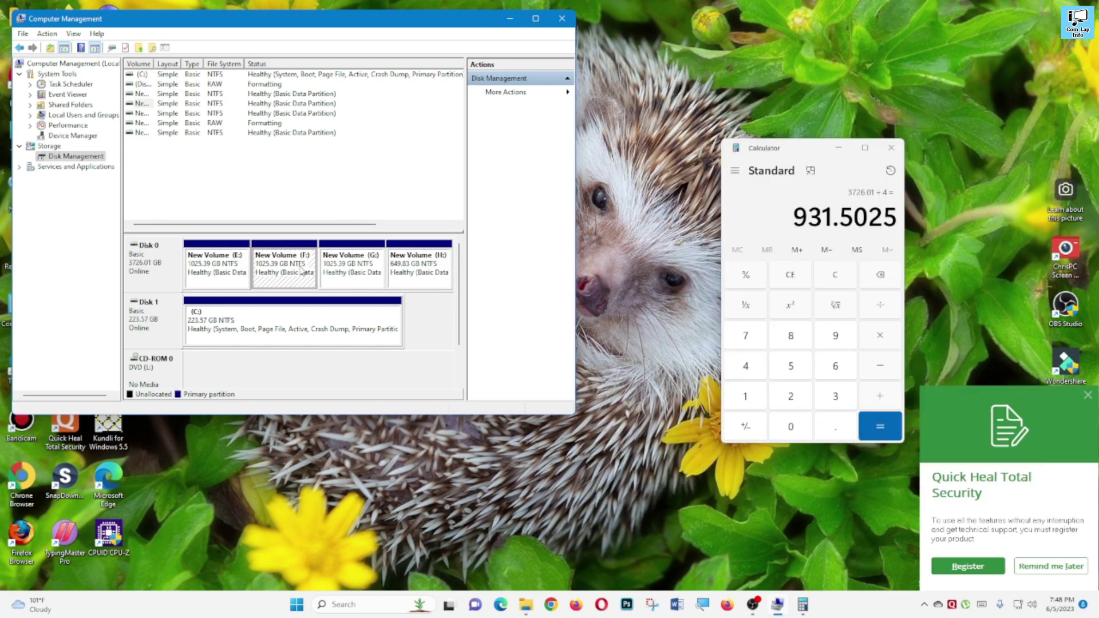
{"action": "left_click", "coordinate": [345, 278]}
{"action": "left_click", "coordinate": [412, 275]}
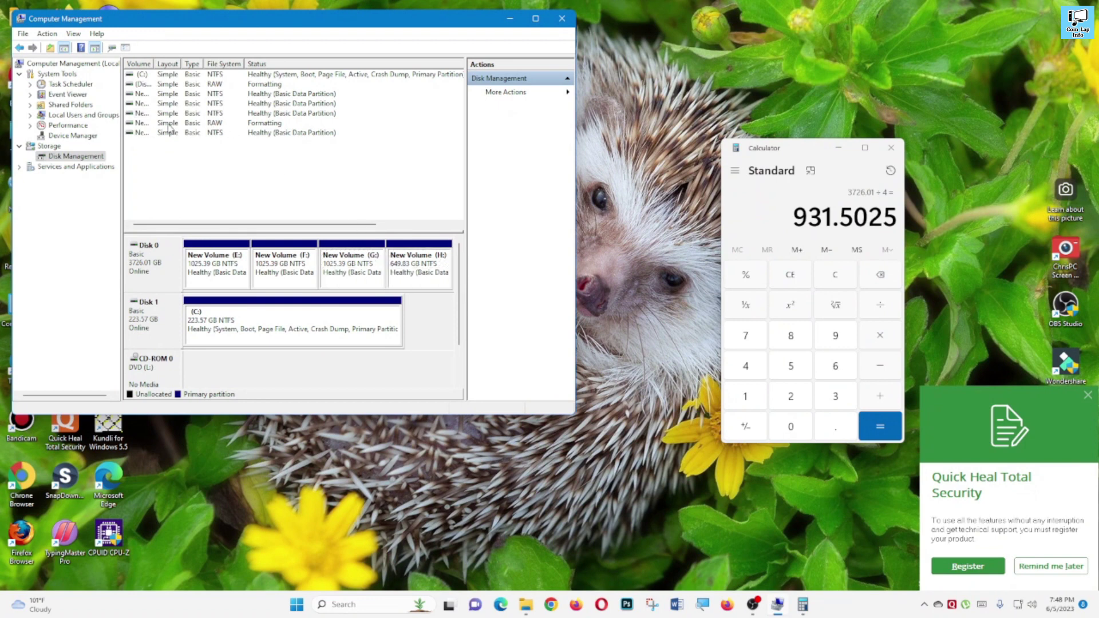
{"action": "left_click", "coordinate": [139, 125]}
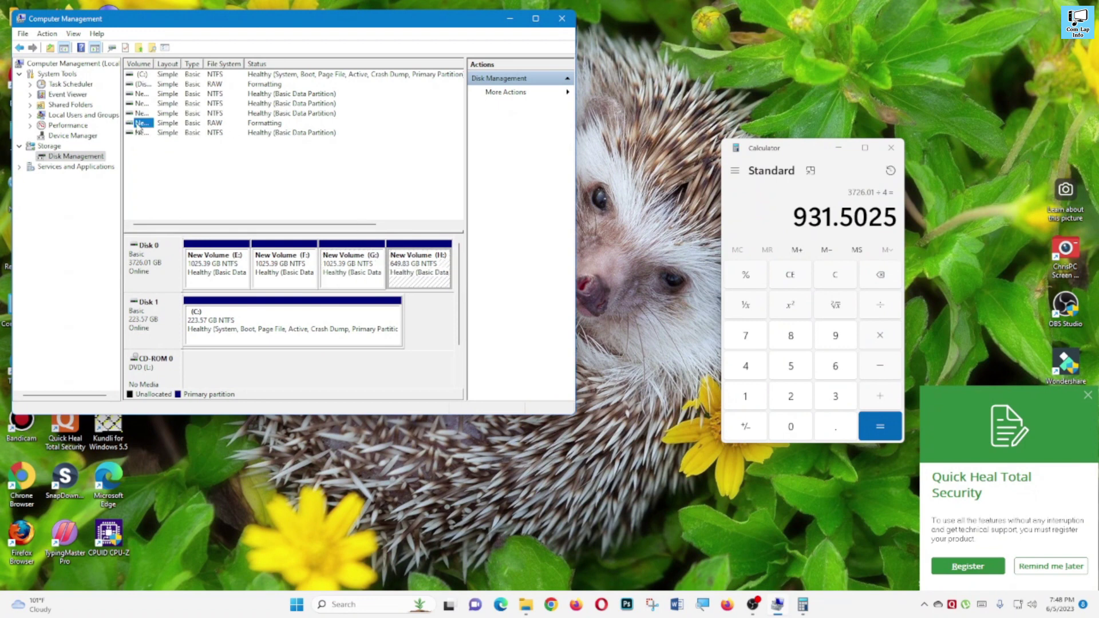
Open the new H: volume on Disk 0 and close its folder window
{"action": "right_click", "coordinate": [416, 268]}
{"action": "left_click", "coordinate": [440, 271]}
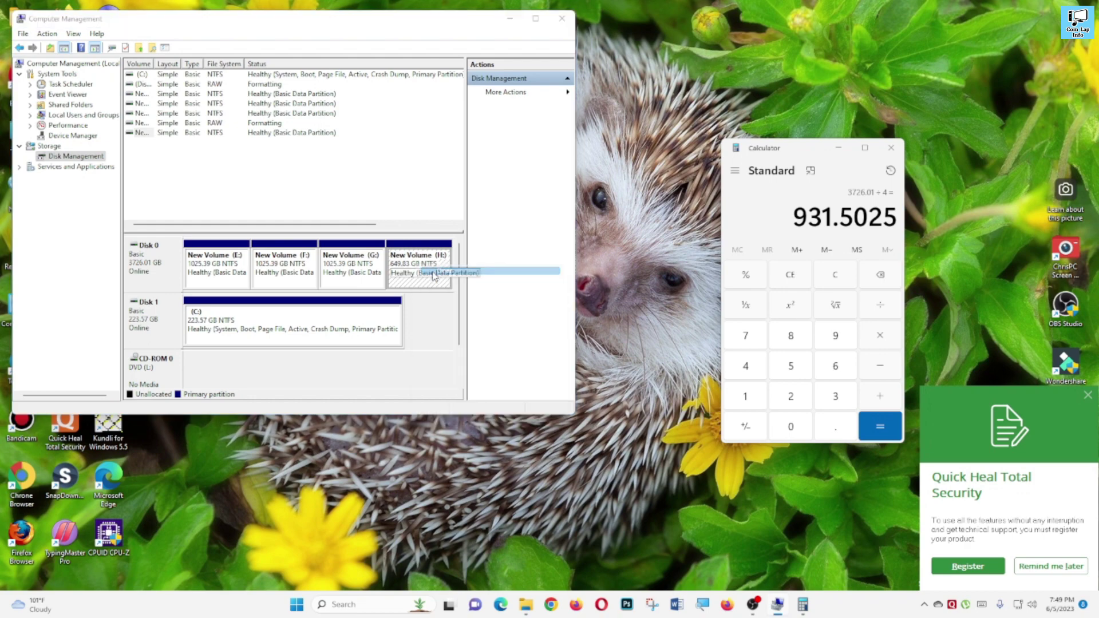
{"action": "key", "text": "ctrl+w"}
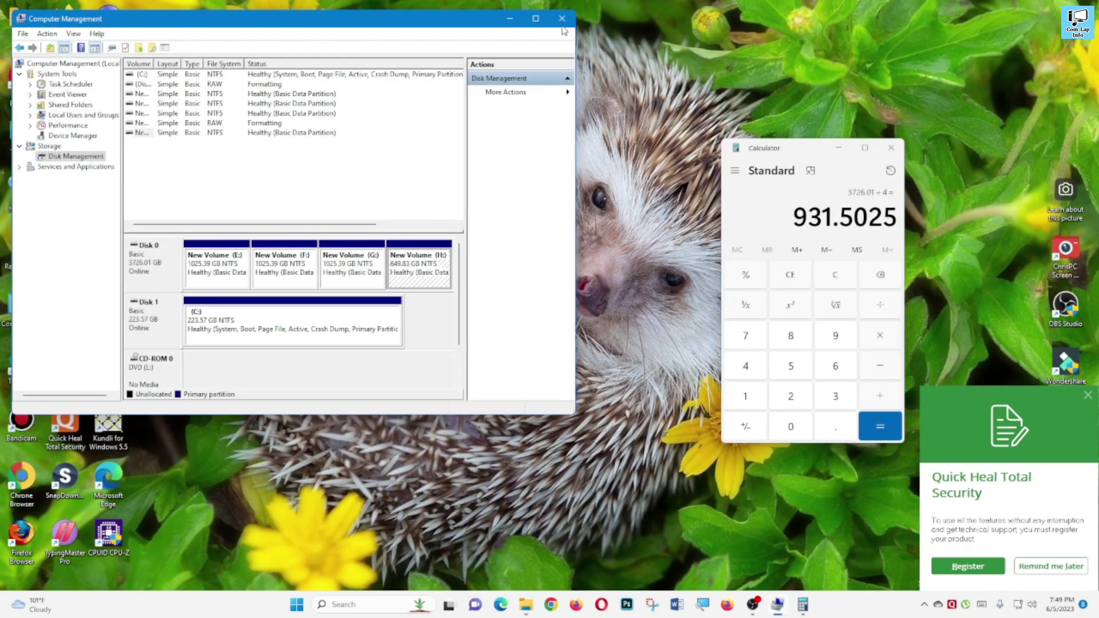
Close Computer Management and the Calculator to return to the desktop
{"action": "left_click", "coordinate": [143, 75]}
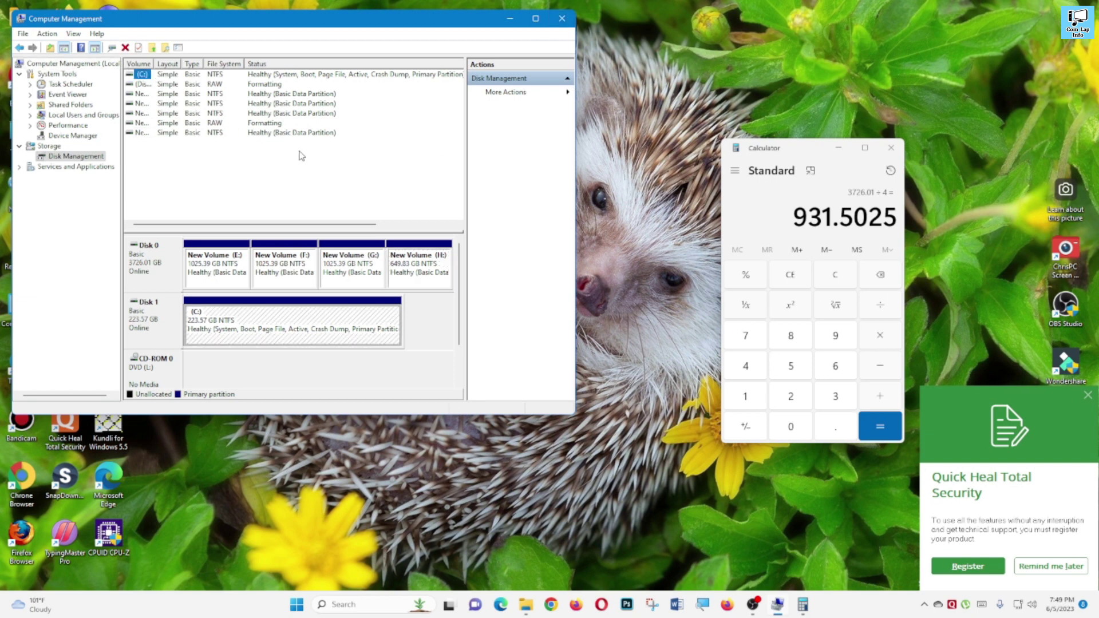
{"action": "left_click", "coordinate": [370, 164]}
{"action": "left_click", "coordinate": [563, 17]}
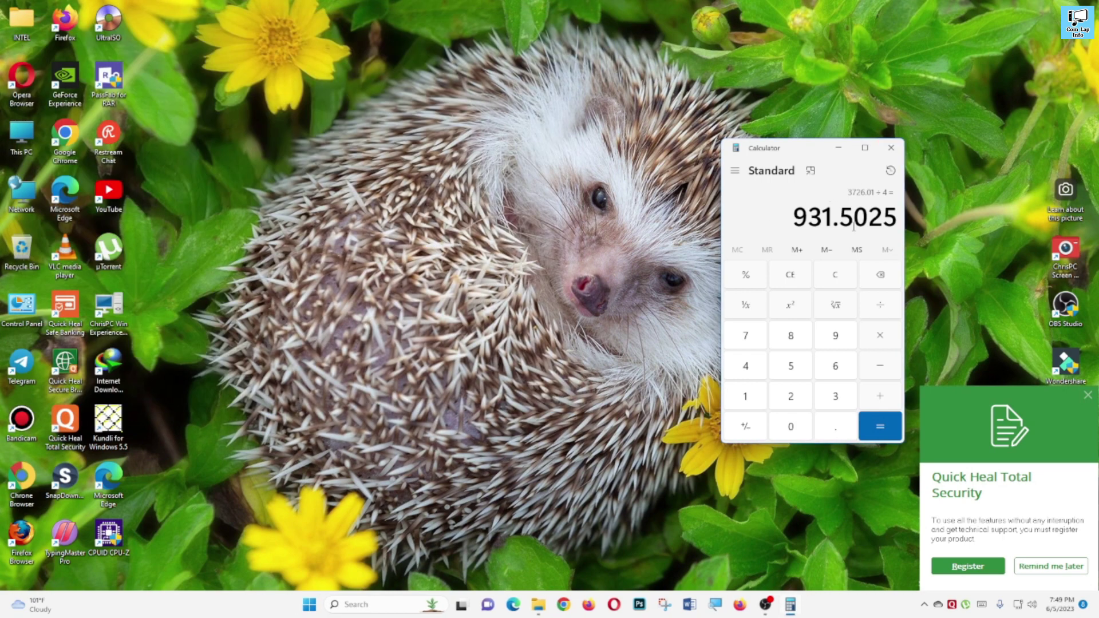
{"action": "left_click_drag", "start_coordinate": [794, 218], "coordinate": [897, 219]}
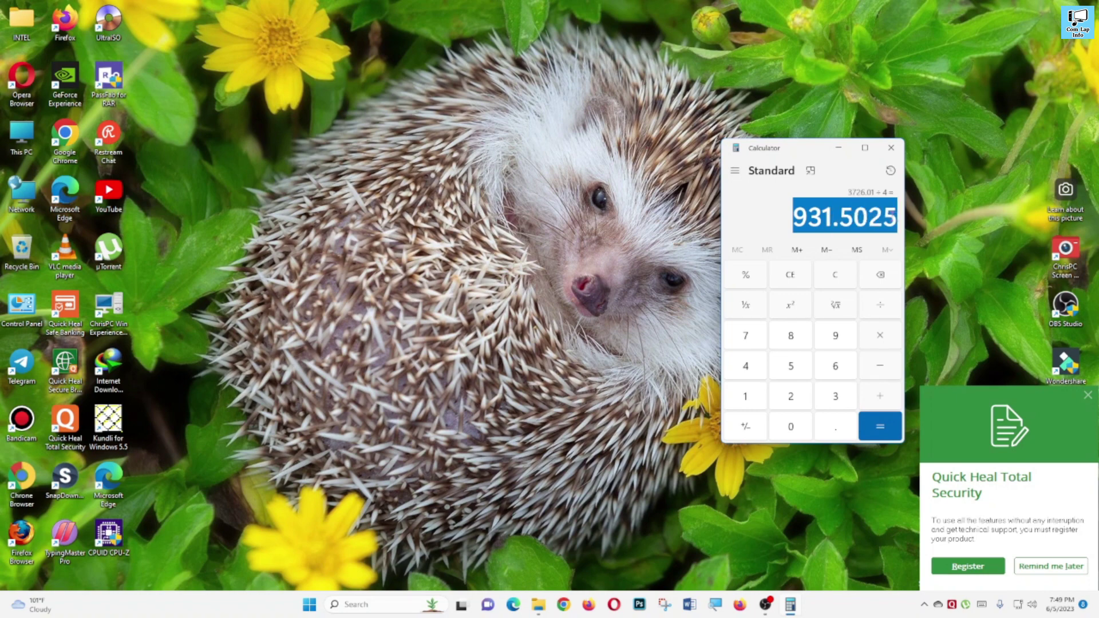
{"action": "left_click", "coordinate": [887, 152]}
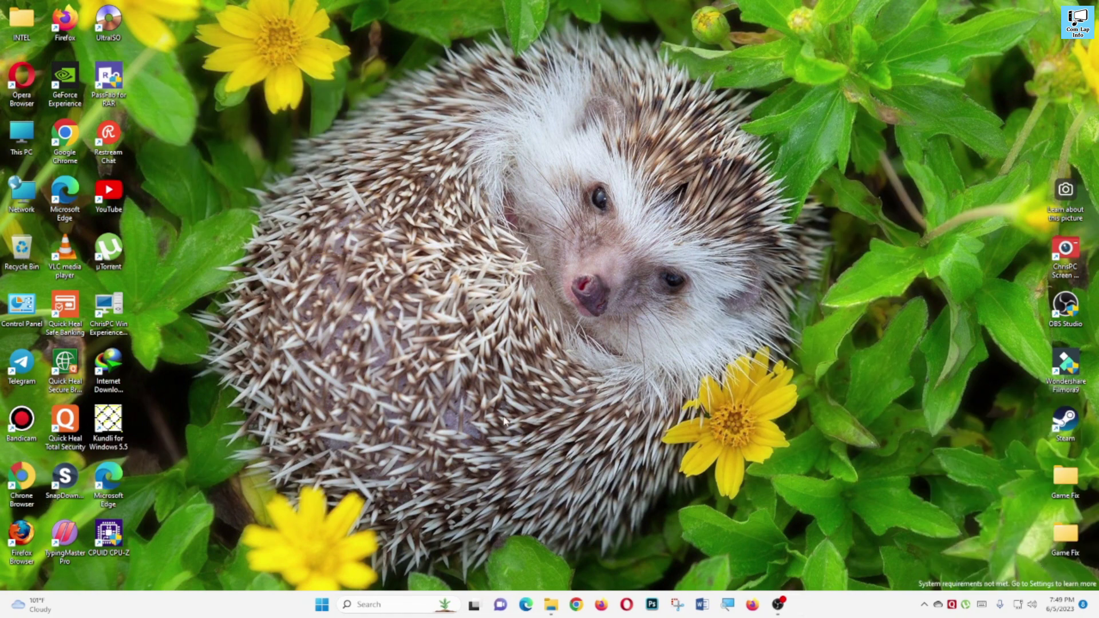
Open This PC from the desktop to list the computer's drives
{"action": "double_click", "coordinate": [24, 136]}
{"action": "right_click", "coordinate": [528, 253]}
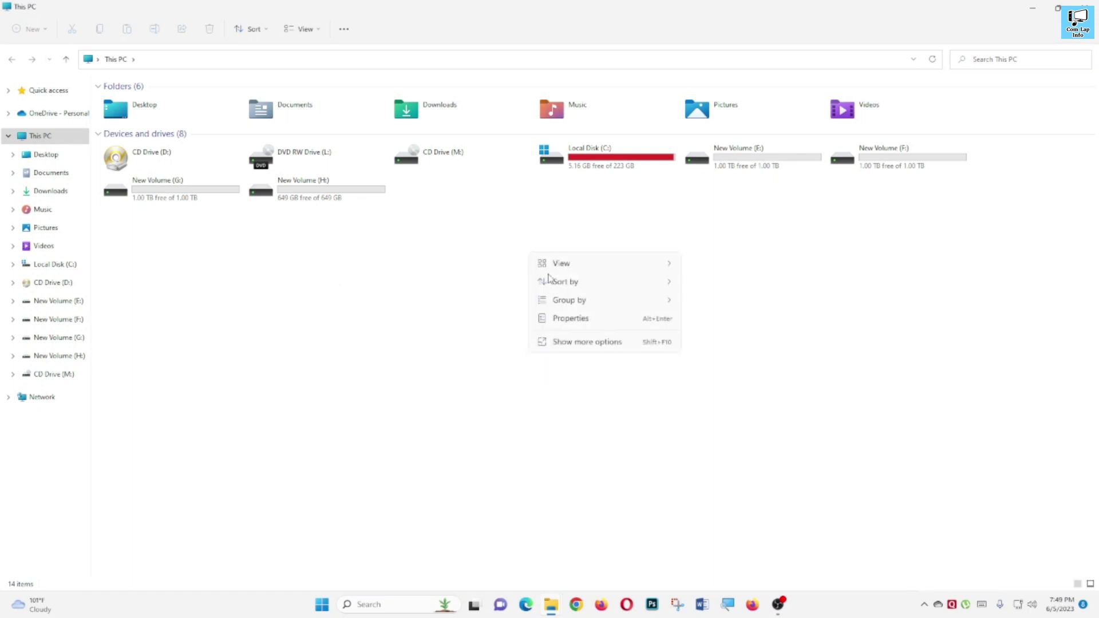
{"action": "left_click", "coordinate": [385, 305]}
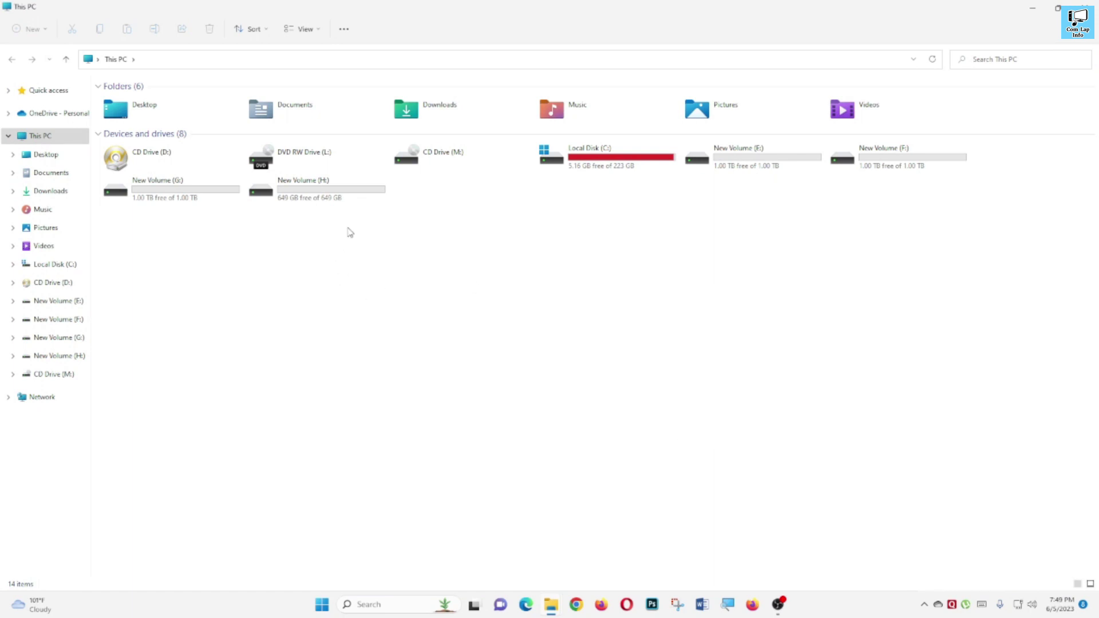
Check the capacity and free space of the new volumes E:, F:, G: and H: in This PC
{"action": "left_click", "coordinate": [742, 162]}
{"action": "left_click", "coordinate": [867, 165]}
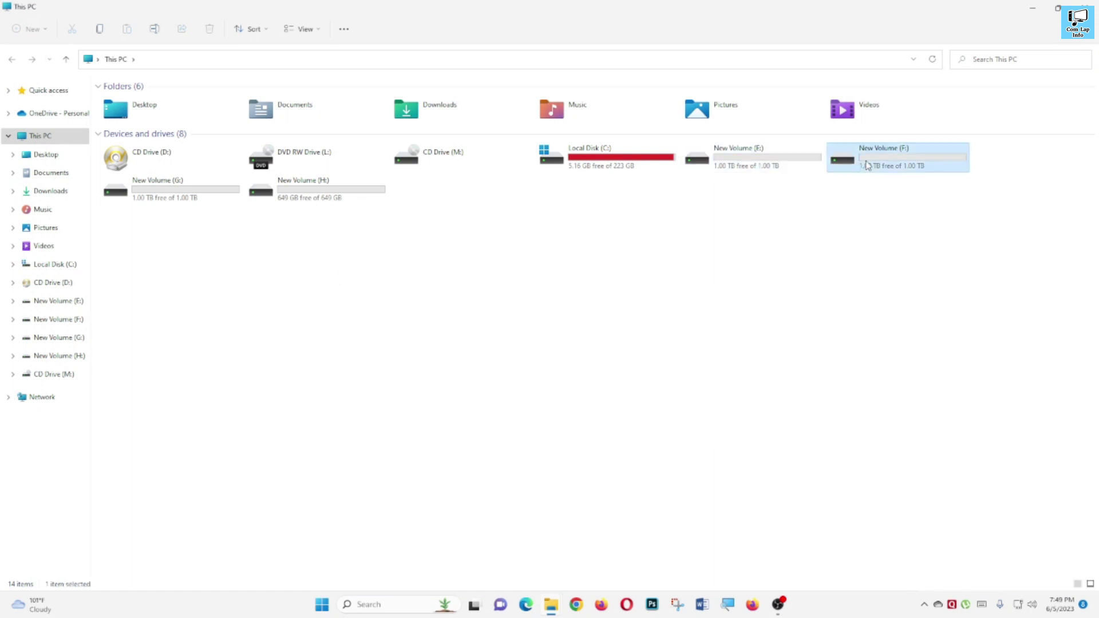
{"action": "left_click", "coordinate": [721, 173]}
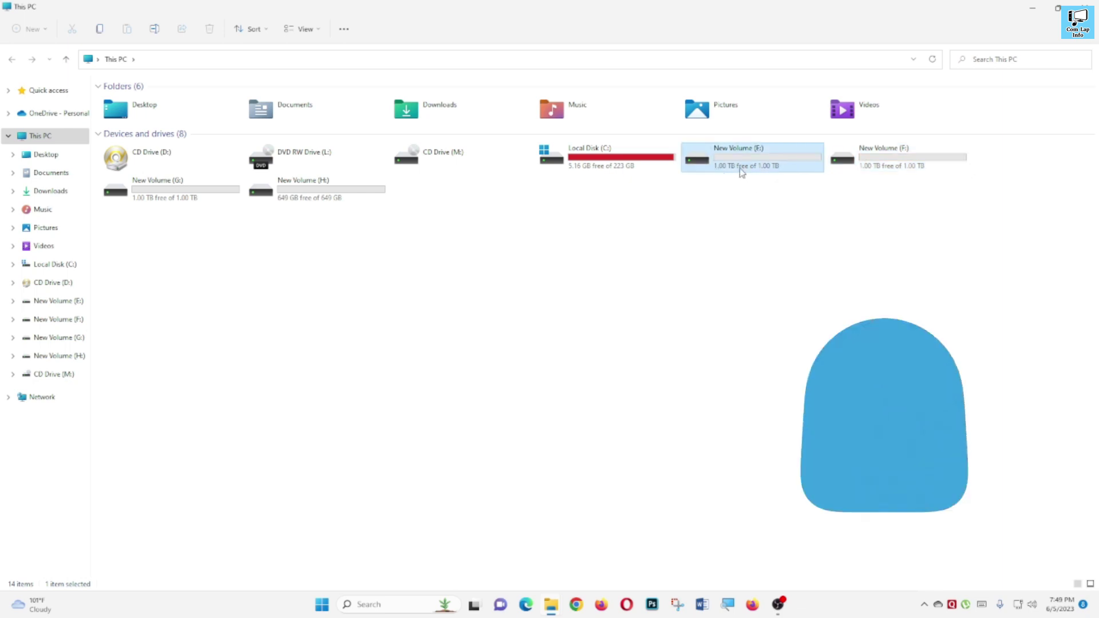
{"action": "left_click", "coordinate": [869, 164]}
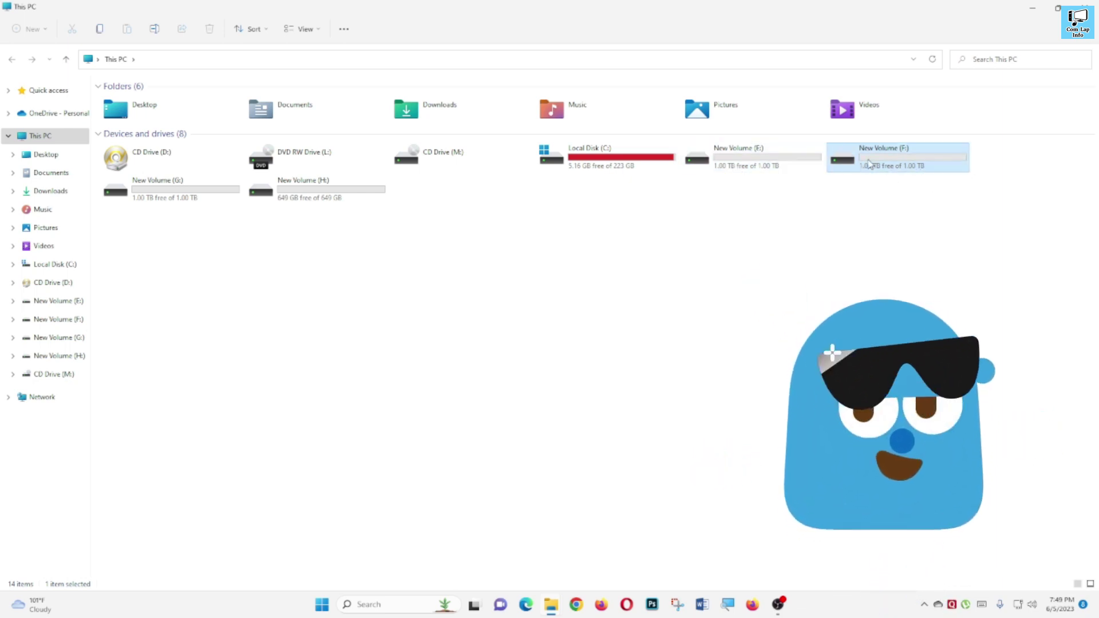
{"action": "left_click", "coordinate": [188, 183]}
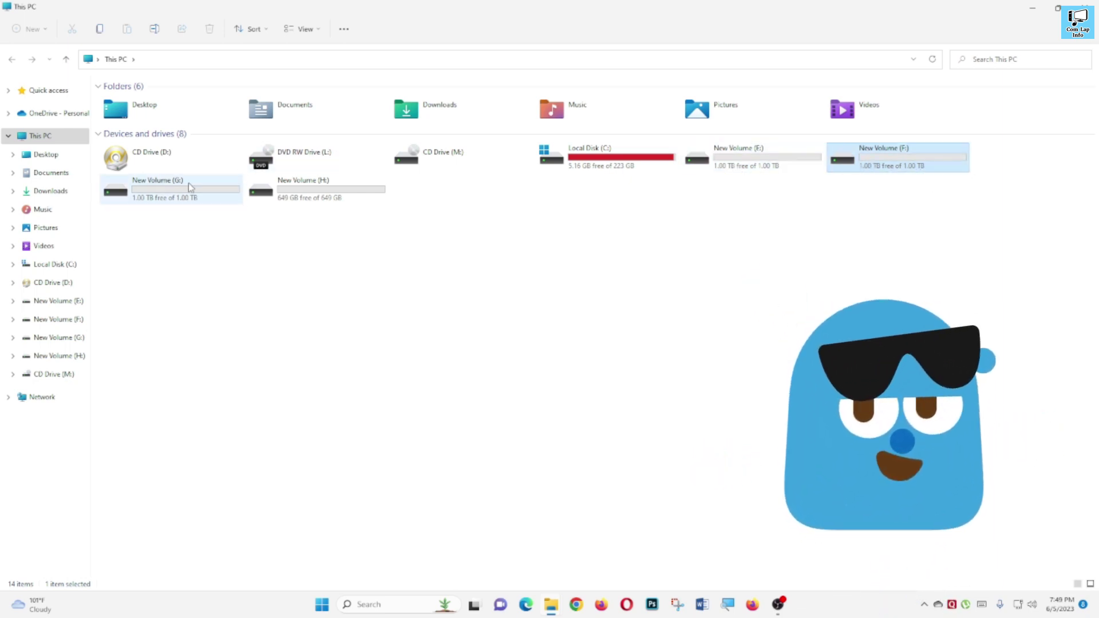
{"action": "left_click", "coordinate": [274, 200]}
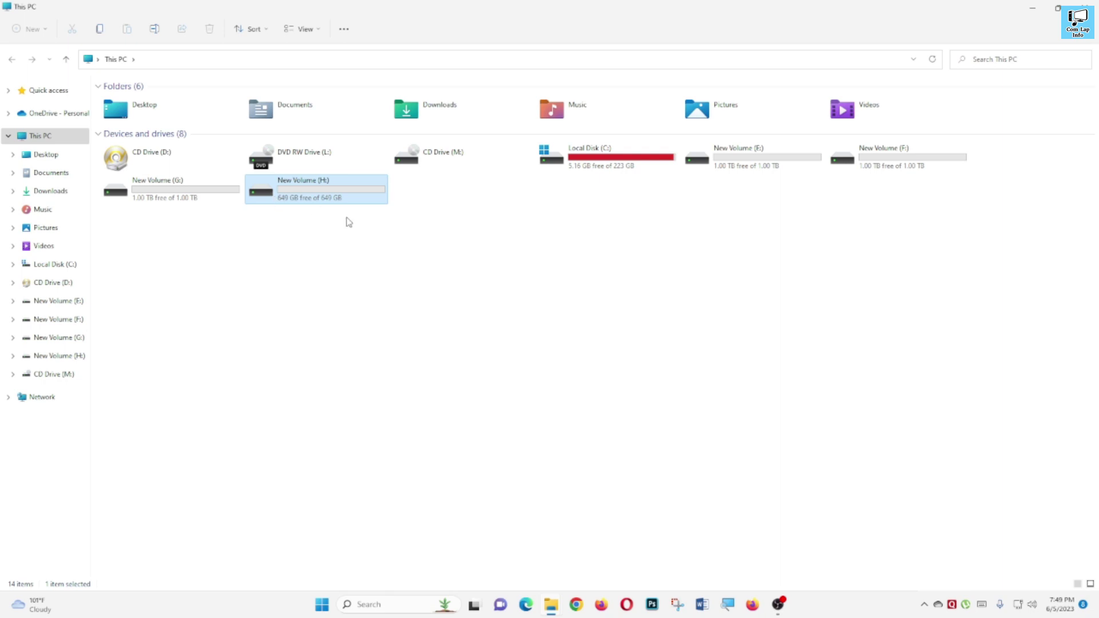
{"action": "left_click", "coordinate": [717, 161]}
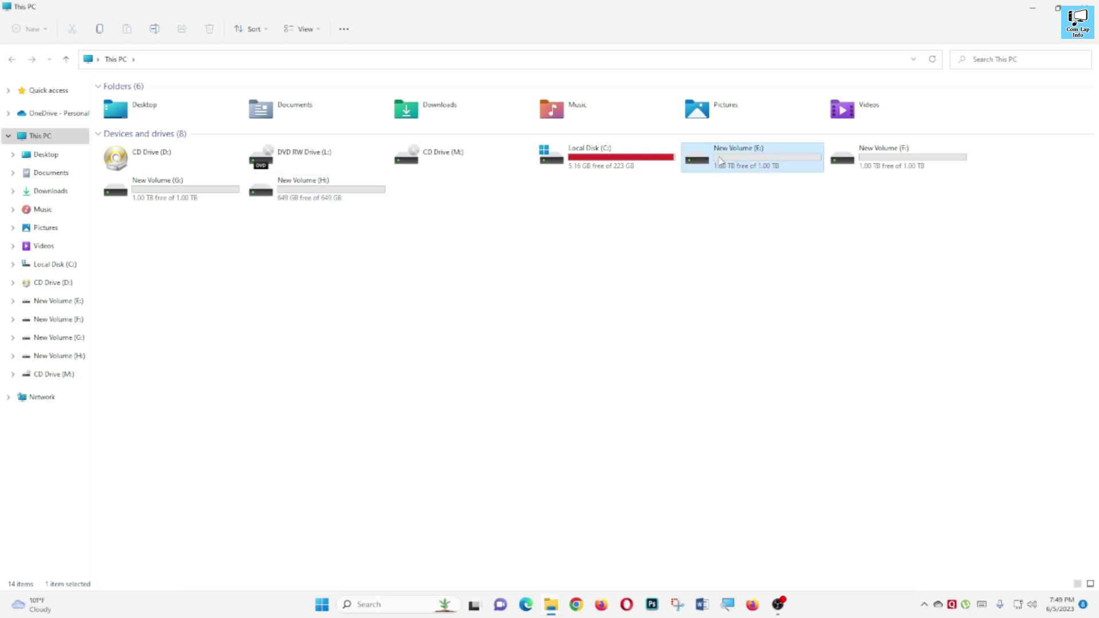
{"action": "left_click", "coordinate": [635, 166]}
{"action": "left_click", "coordinate": [705, 167]}
{"action": "left_click", "coordinate": [868, 167]}
{"action": "left_click", "coordinate": [811, 166]}
{"action": "left_click", "coordinate": [831, 157]}
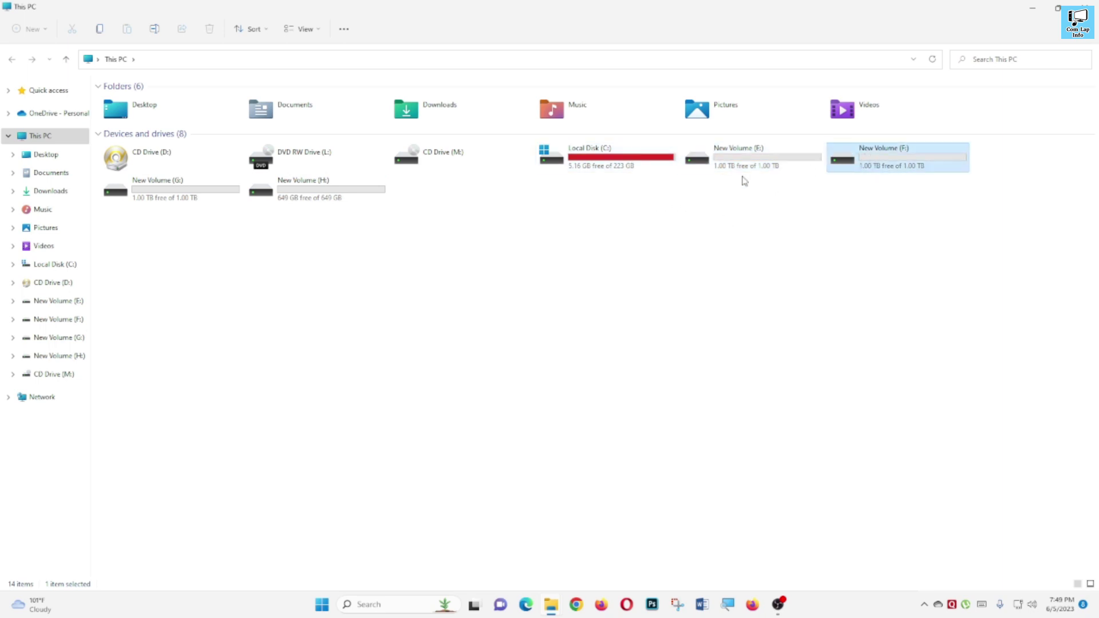
{"action": "left_click", "coordinate": [207, 191]}
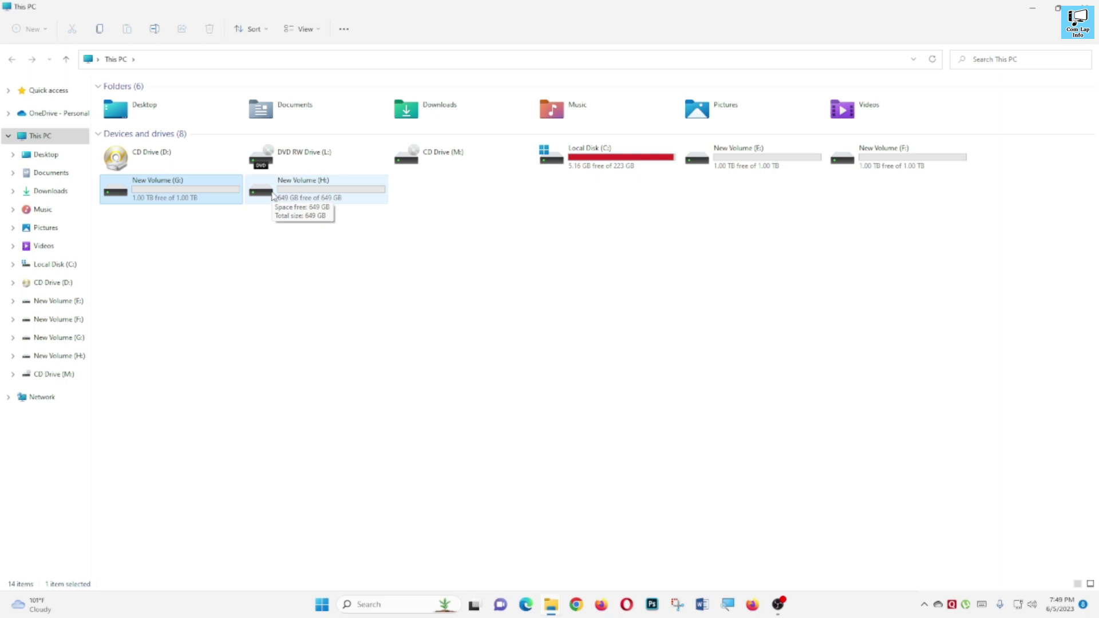
{"action": "left_click", "coordinate": [273, 197]}
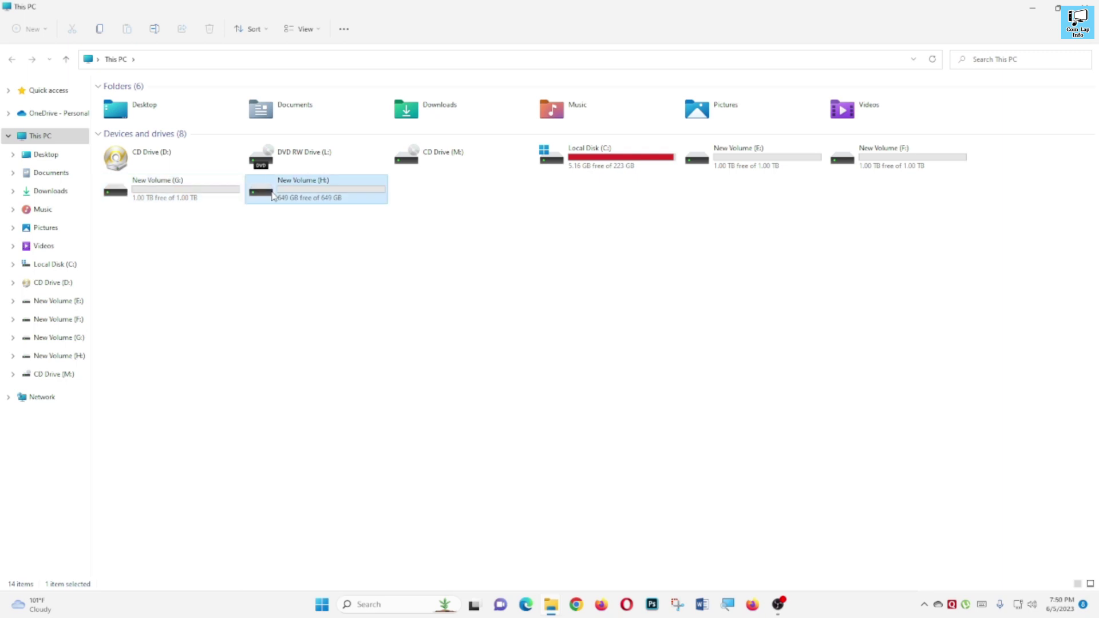
{"action": "left_click", "coordinate": [743, 156]}
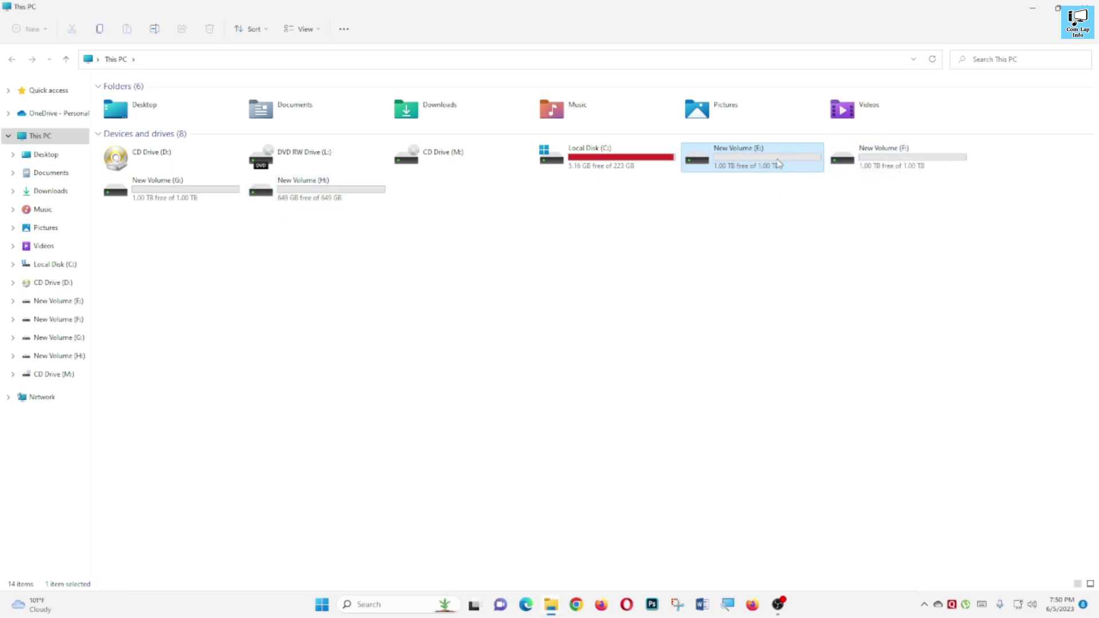
{"action": "left_click", "coordinate": [841, 158]}
{"action": "left_click", "coordinate": [112, 187]}
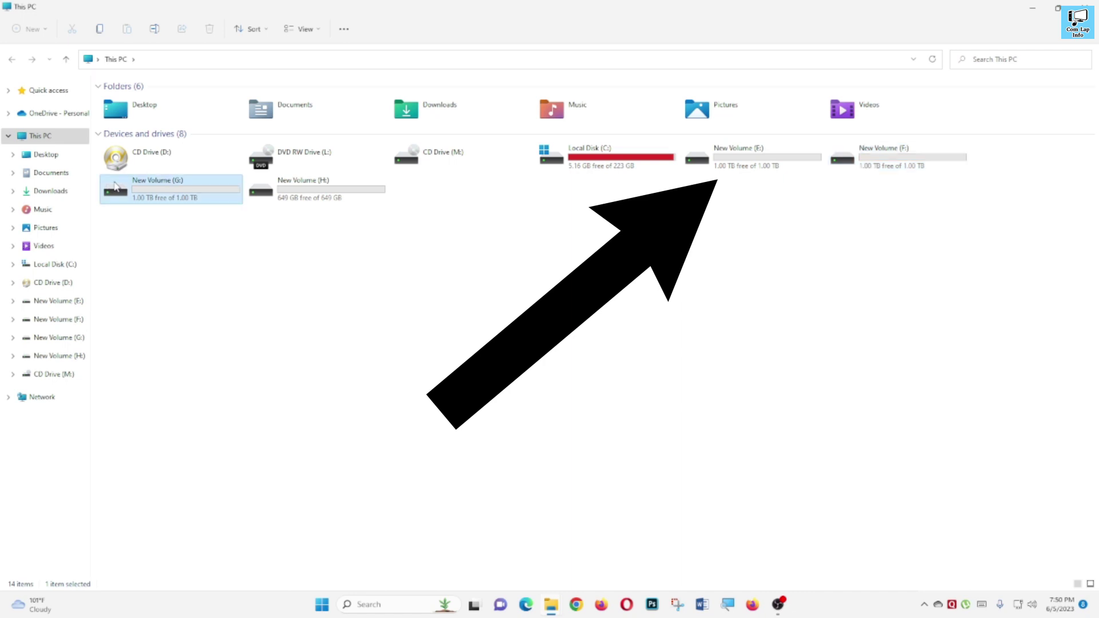
Go through the new volumes H:, E:, F: and G: one by one in the drive list
{"action": "left_click", "coordinate": [266, 191]}
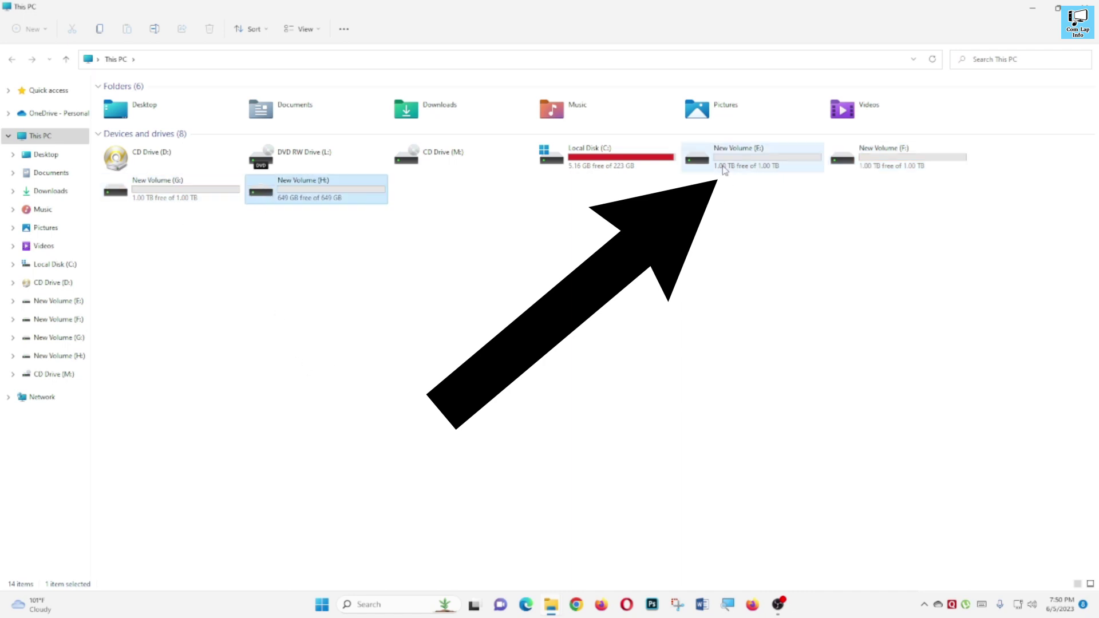
{"action": "left_click", "coordinate": [744, 169]}
{"action": "left_click", "coordinate": [896, 162]}
{"action": "left_click", "coordinate": [223, 193]}
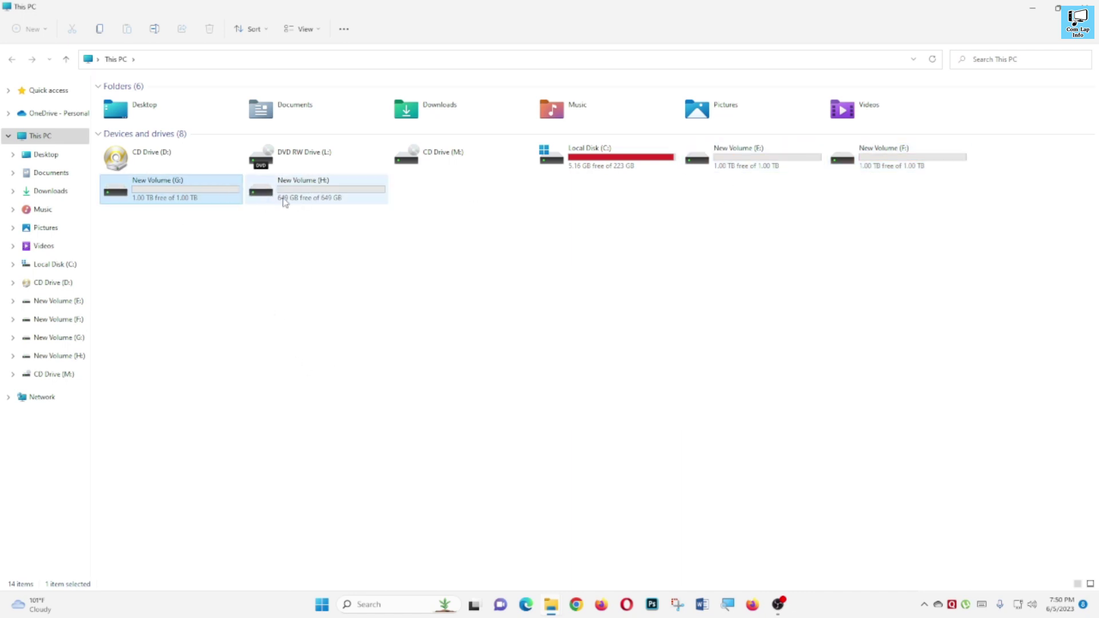
{"action": "left_click", "coordinate": [307, 206]}
{"action": "left_click", "coordinate": [596, 275]}
{"action": "right_click", "coordinate": [630, 246]}
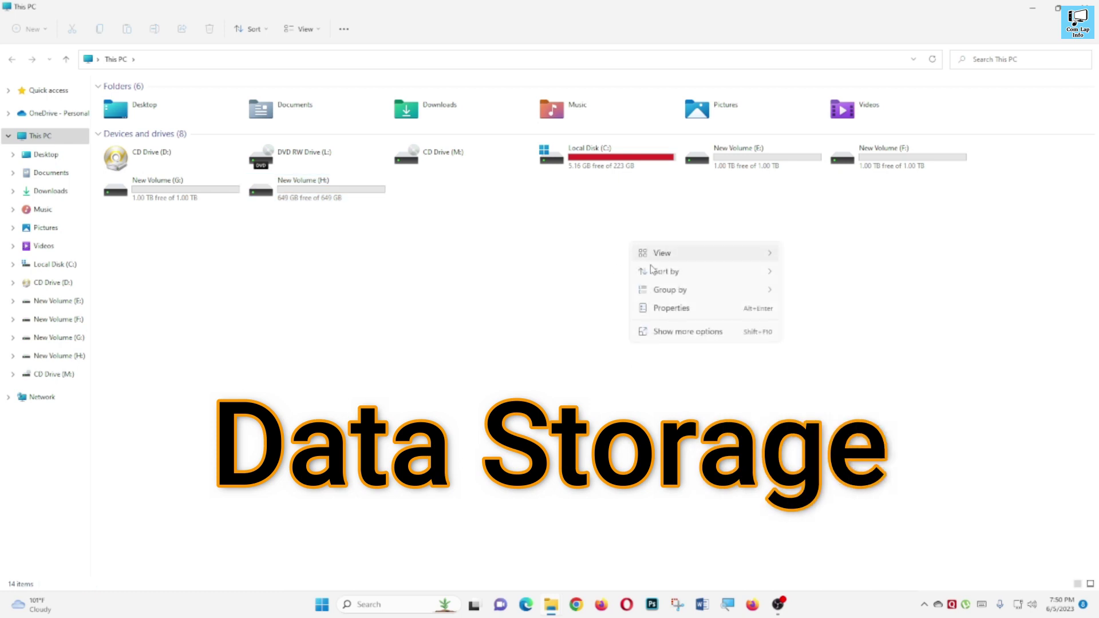
{"action": "mouse_move", "coordinate": [672, 299]}
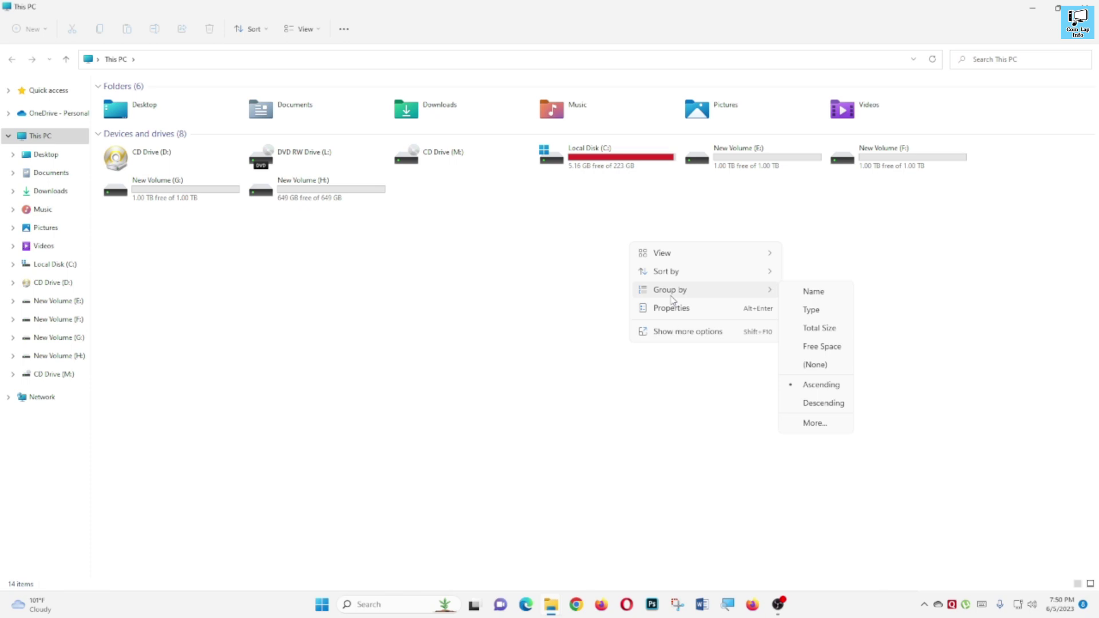
Open the hardware properties of Local Disk (C:) and show the device properties of the CT240BX500SSD1 drive
{"action": "left_click", "coordinate": [624, 167]}
{"action": "right_click", "coordinate": [618, 172]}
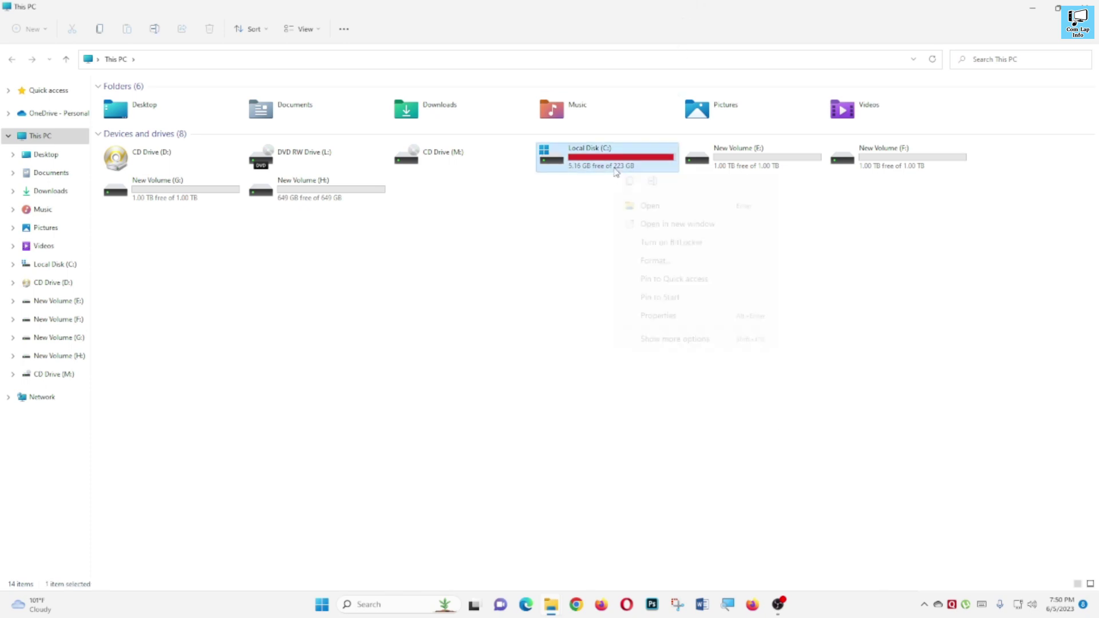
{"action": "left_click", "coordinate": [676, 318]}
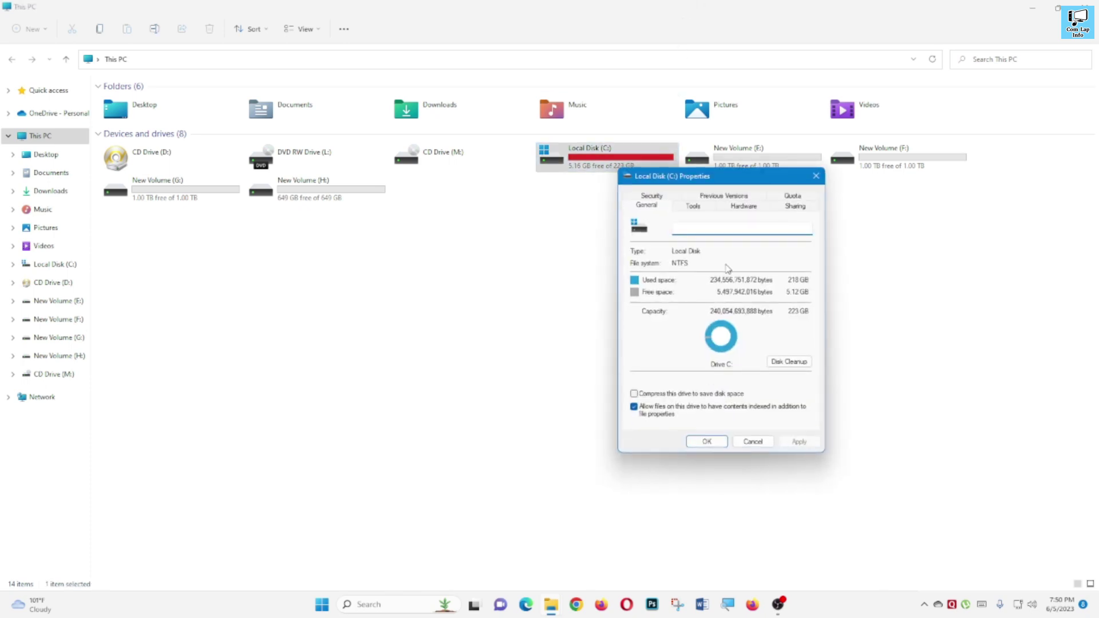
{"action": "left_click", "coordinate": [744, 207]}
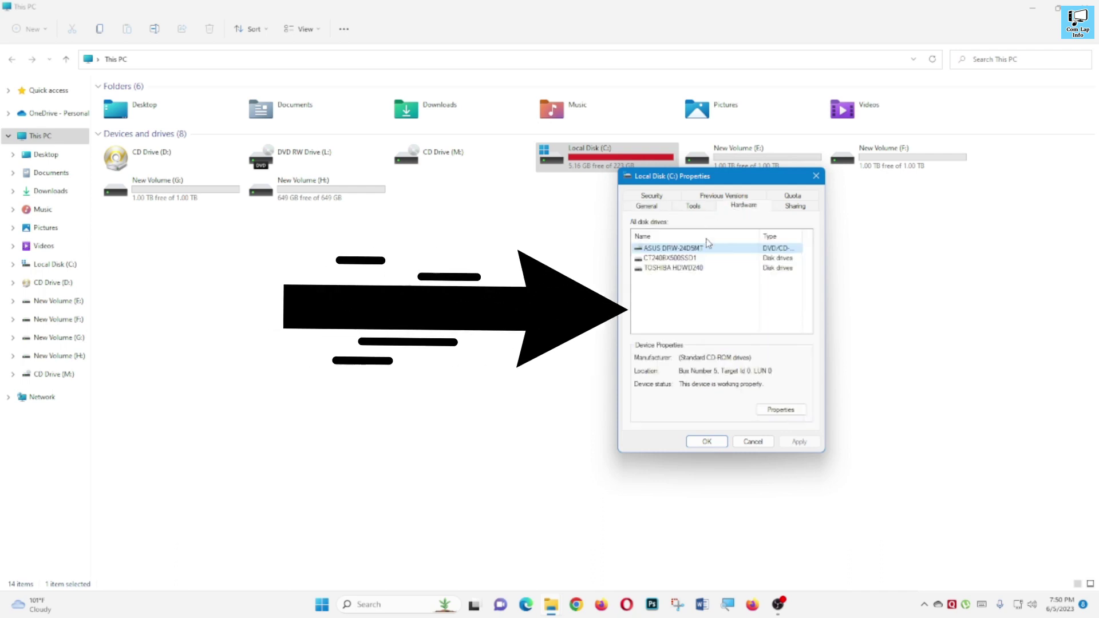
{"action": "left_click", "coordinate": [781, 410]}
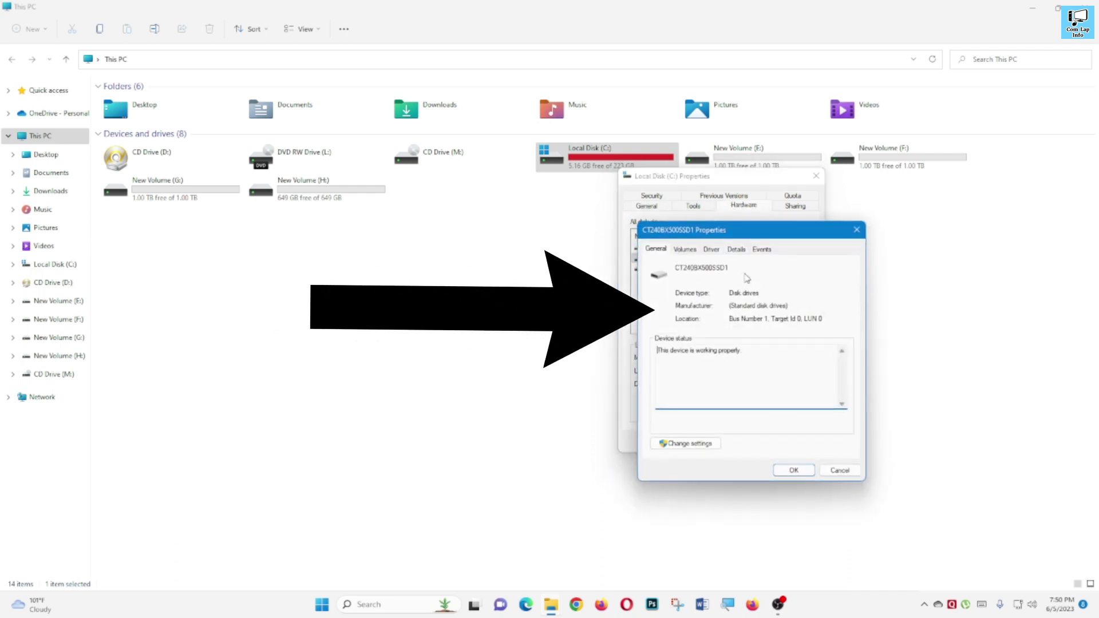
Review the SSD's driver, volumes, details and events information, and close both the device and Local Disk (C:) properties
{"action": "left_click", "coordinate": [710, 250]}
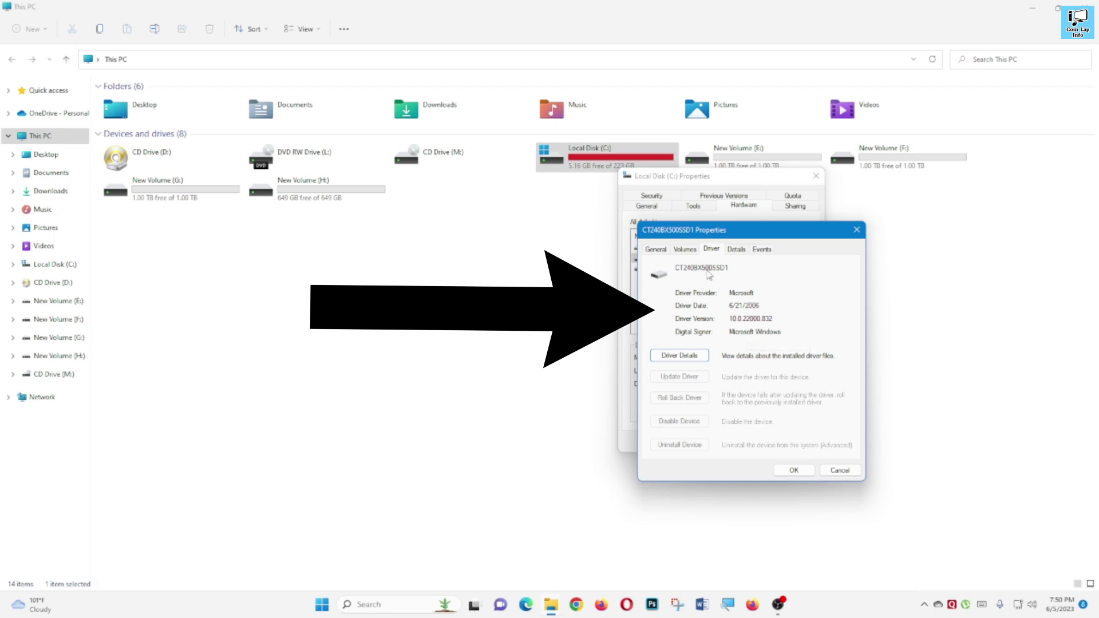
{"action": "left_click", "coordinate": [690, 250]}
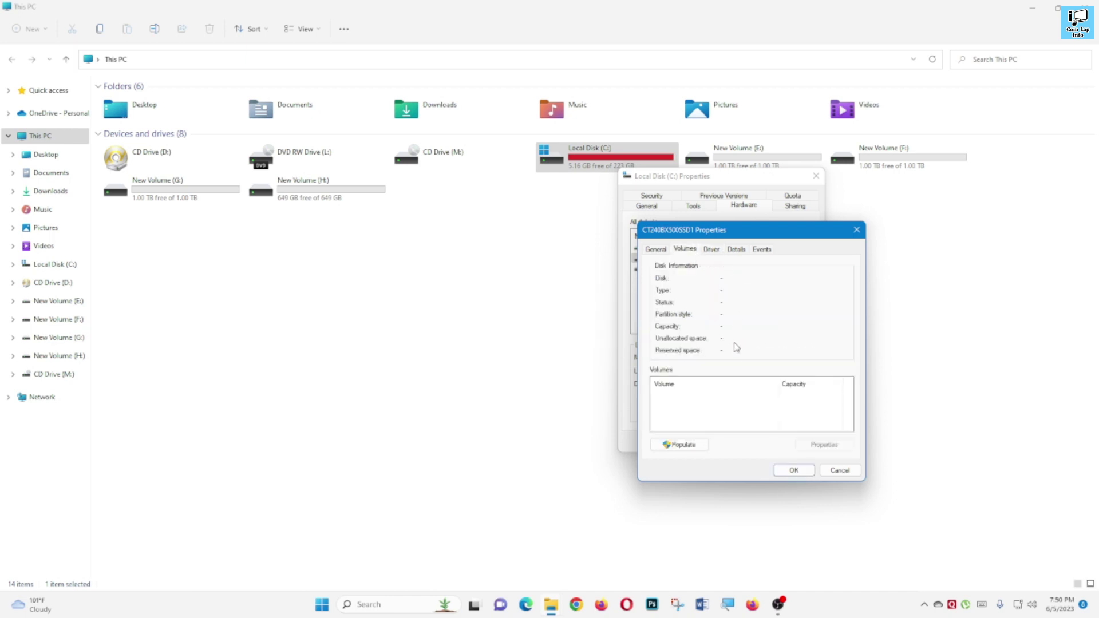
{"action": "left_click", "coordinate": [738, 250]}
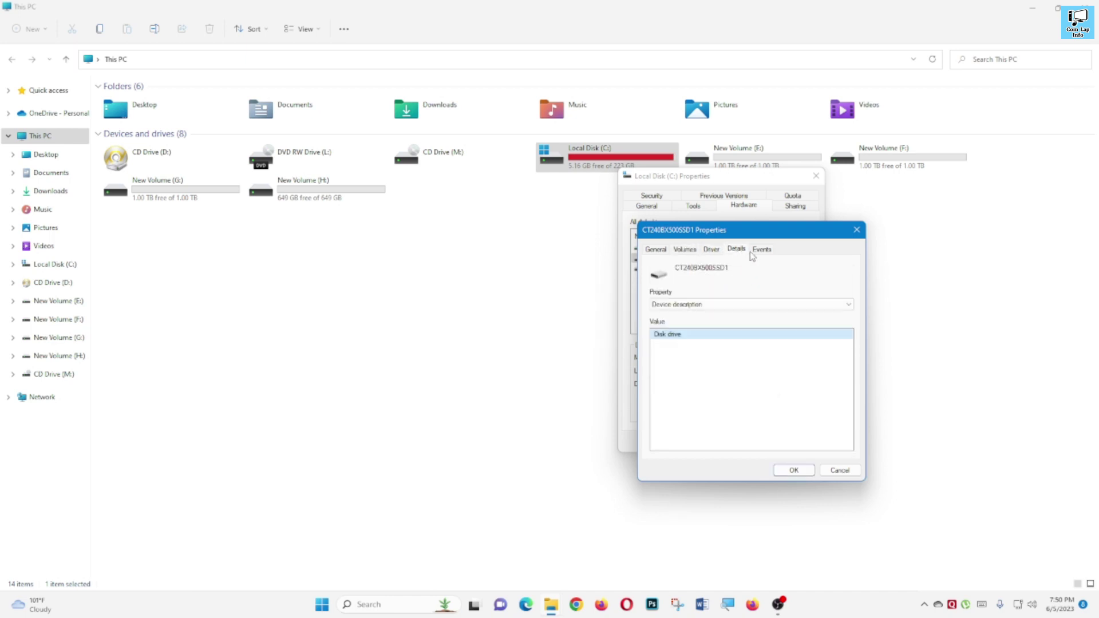
{"action": "left_click", "coordinate": [762, 250]}
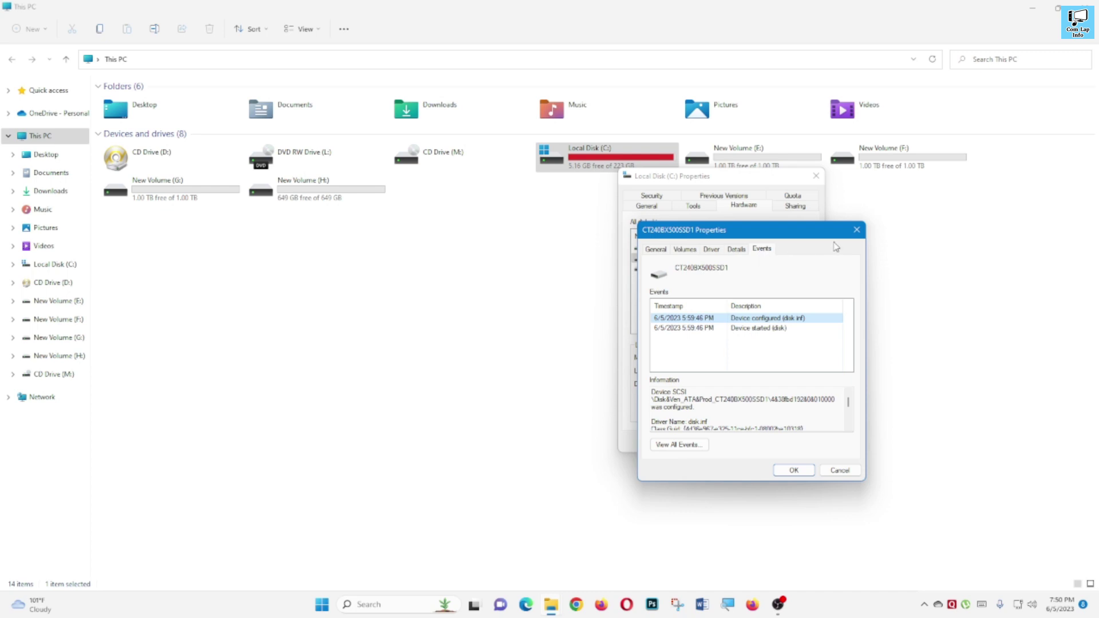
{"action": "left_click", "coordinate": [858, 232]}
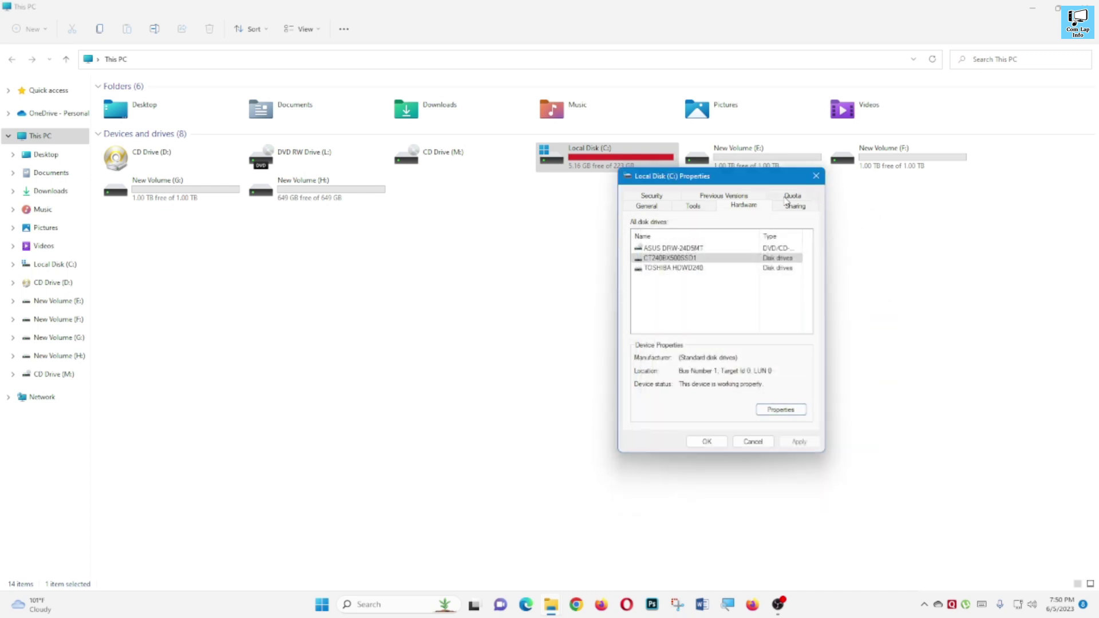
{"action": "left_click", "coordinate": [652, 207]}
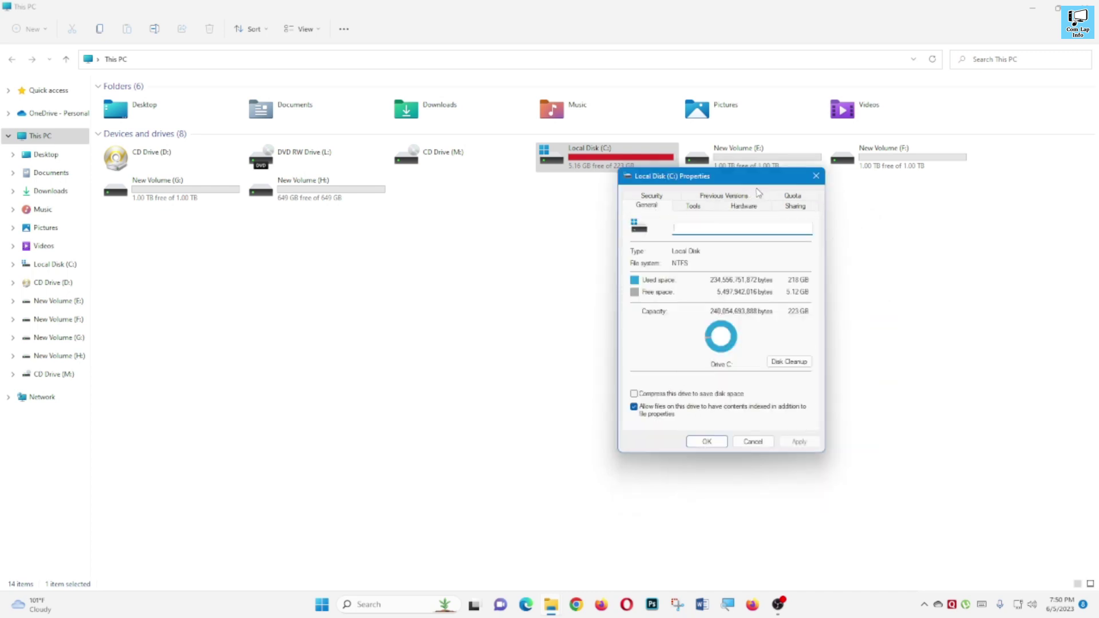
{"action": "left_click", "coordinate": [816, 175]}
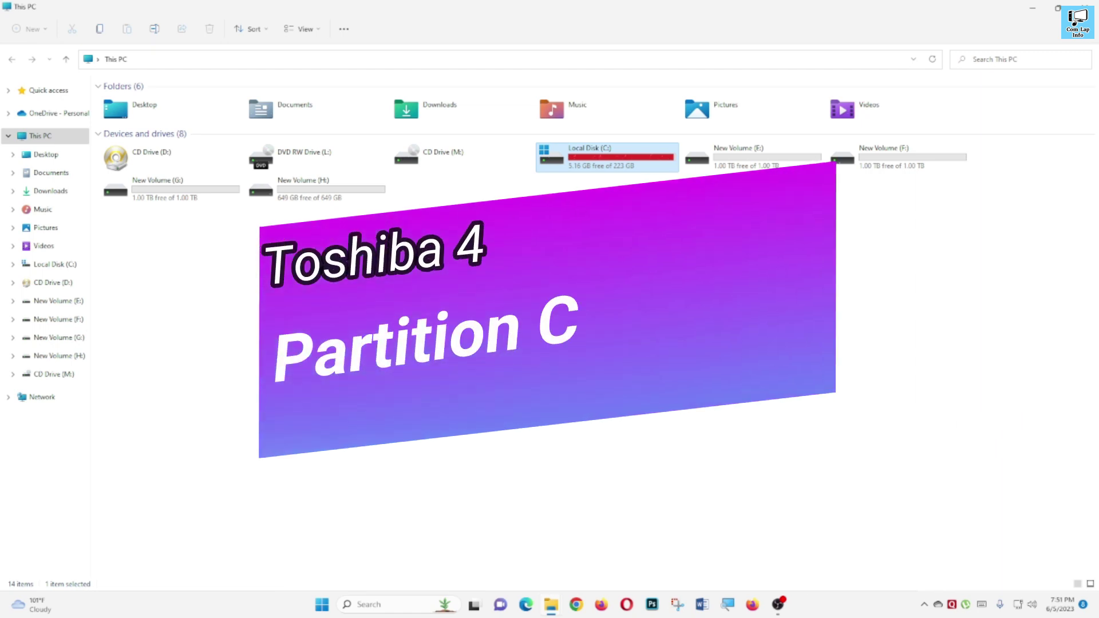
Highlight the new hard disk's volumes in pairs, E: with F: and G: with H:, and clear the selection
{"action": "left_click", "coordinate": [885, 153]}
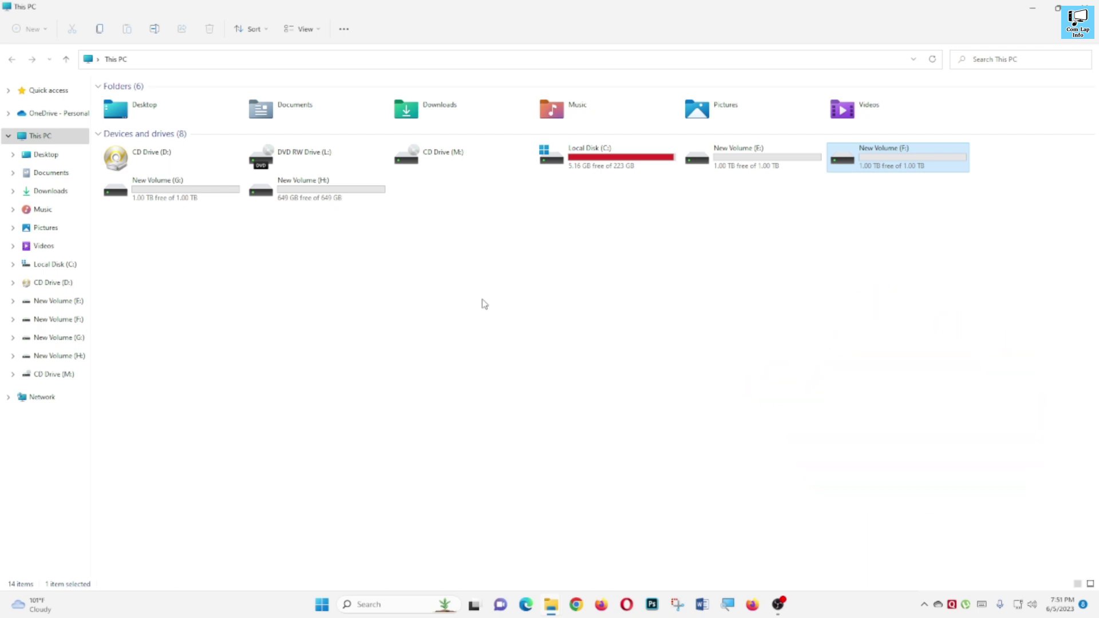
{"action": "left_click_drag", "start_coordinate": [711, 285], "coordinate": [872, 152]}
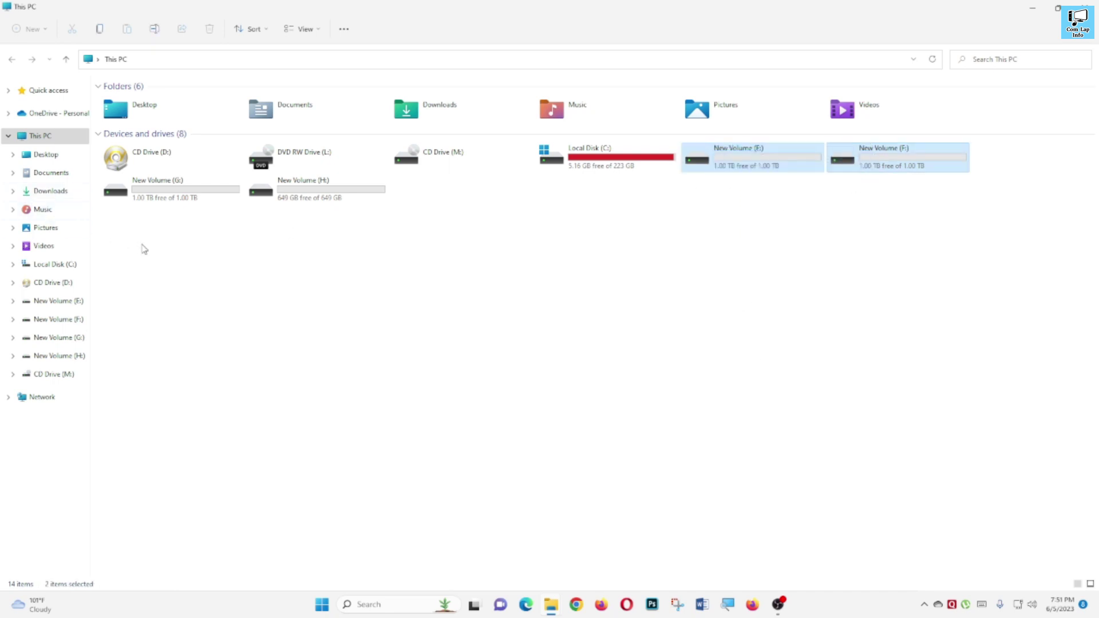
{"action": "left_click_drag", "start_coordinate": [142, 245], "coordinate": [311, 194]}
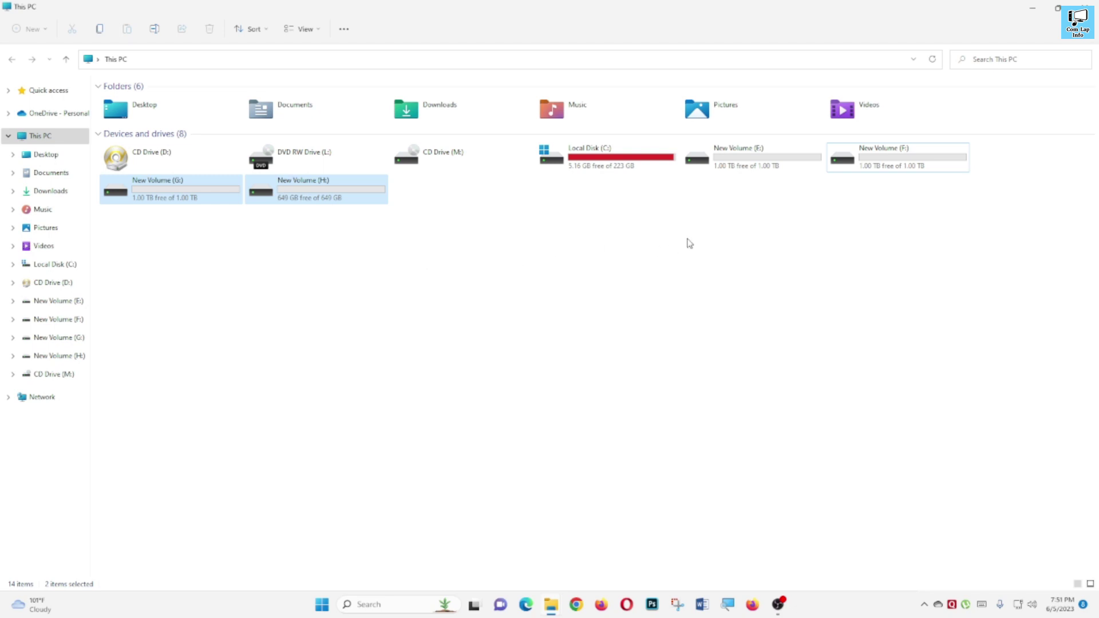
{"action": "left_click_drag", "start_coordinate": [762, 225], "coordinate": [885, 156]}
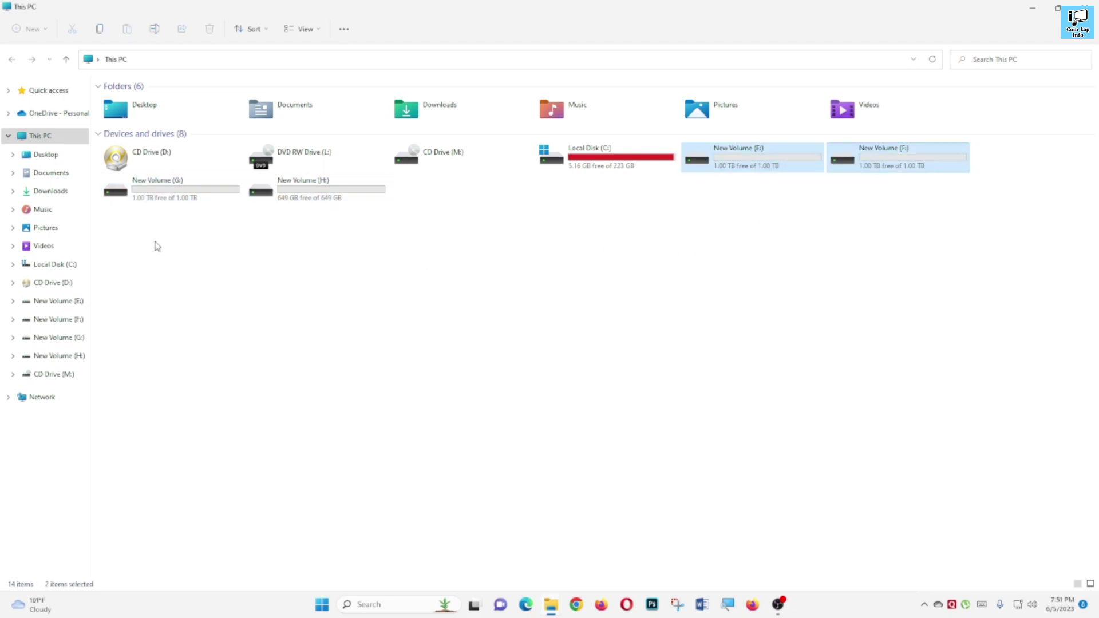
{"action": "left_click_drag", "start_coordinate": [157, 246], "coordinate": [378, 189]}
{"action": "left_click", "coordinate": [571, 284]}
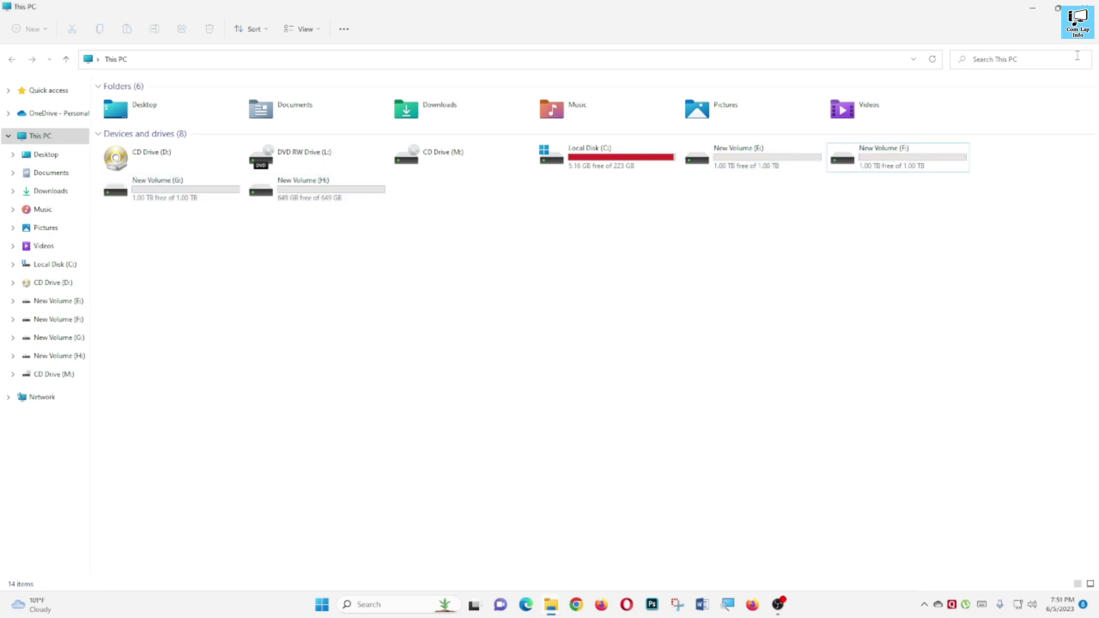